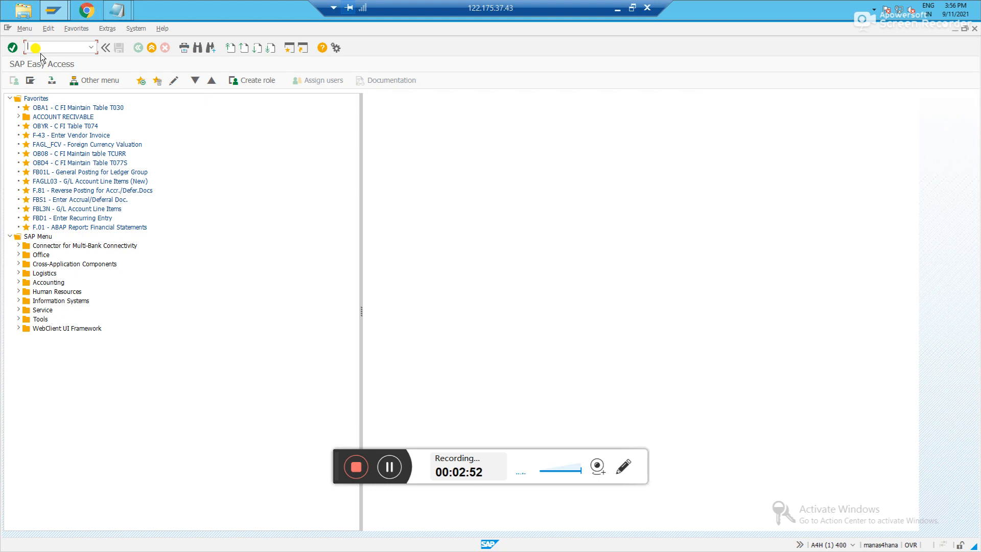
Step: Open transaction LSMW and clear the existing project, subproject and object entries
text(lsmw)
key(Return)
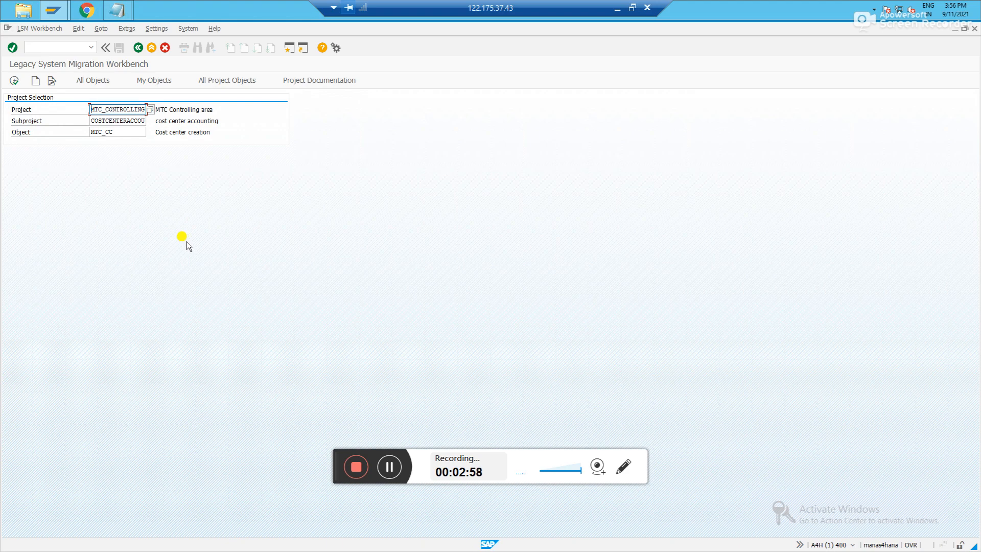
key(ctrl+a)
key(Delete)
click(129, 125)
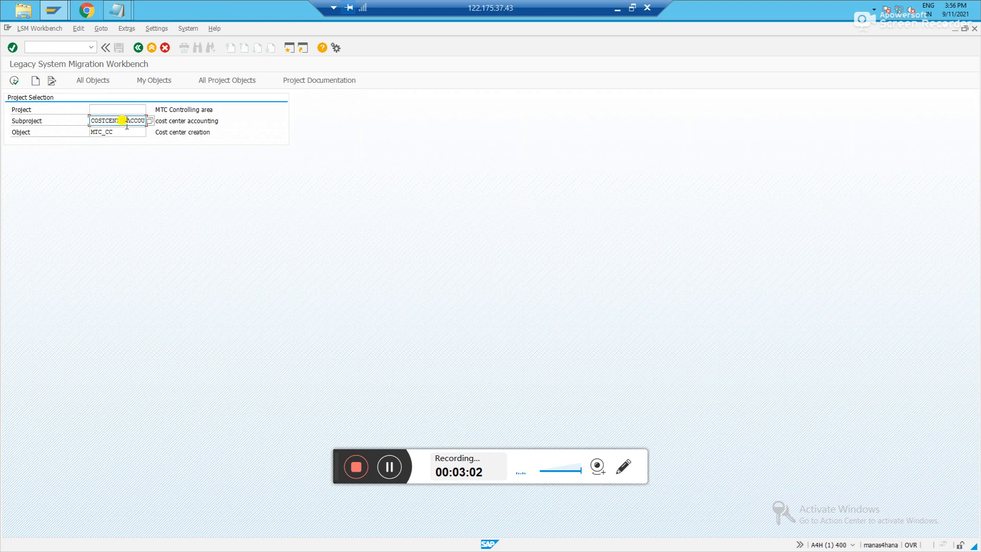
key(ctrl+a)
key(Delete)
click(131, 133)
key(ctrl+a)
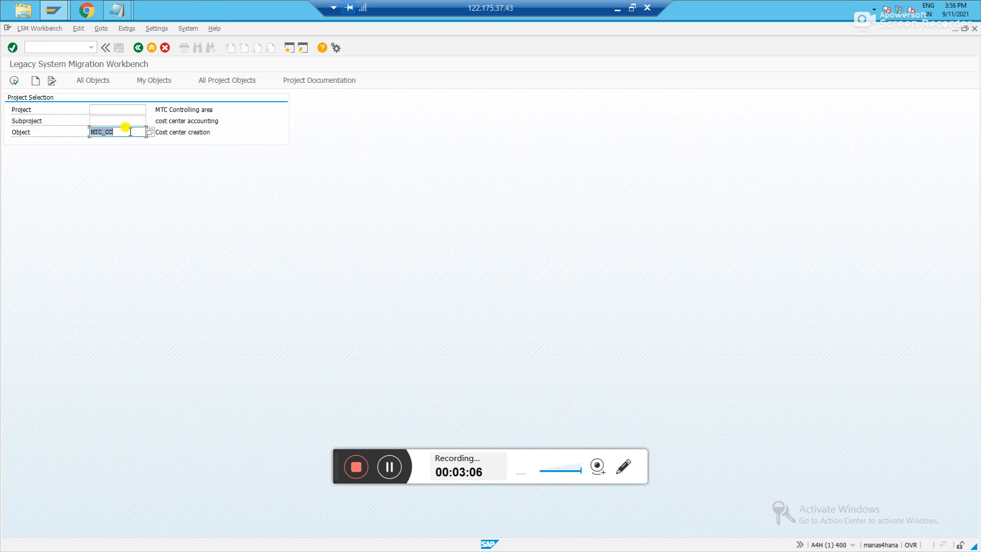
key(Delete)
Step: Enter MTC_CO as the project, COST_C as the subproject and CC as the object
click(129, 110)
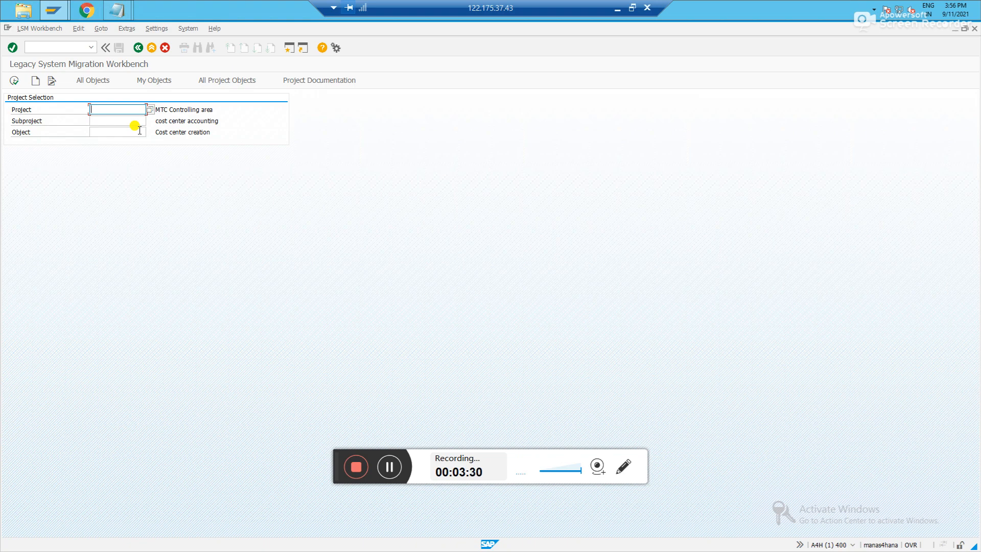
text(MTC)
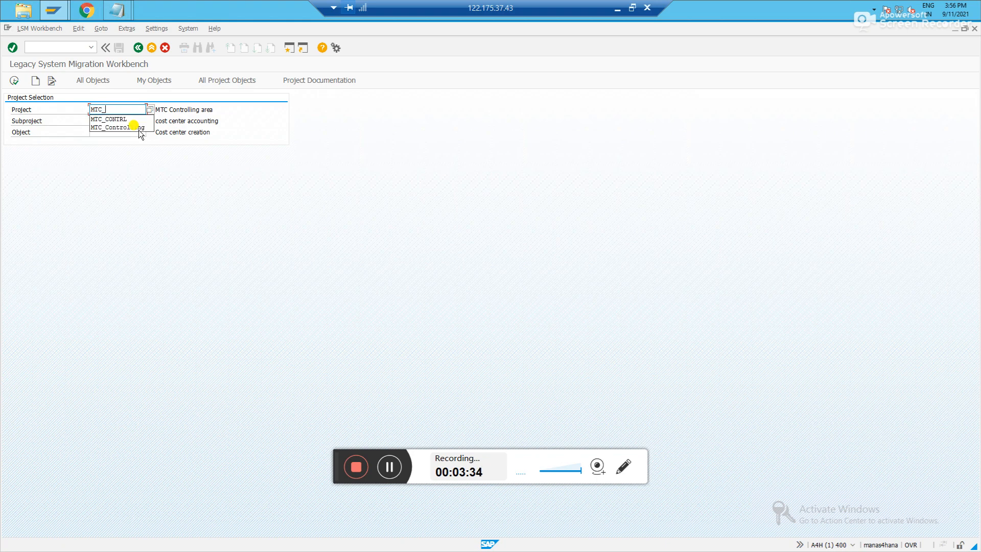
text(_CO)
key(Tab)
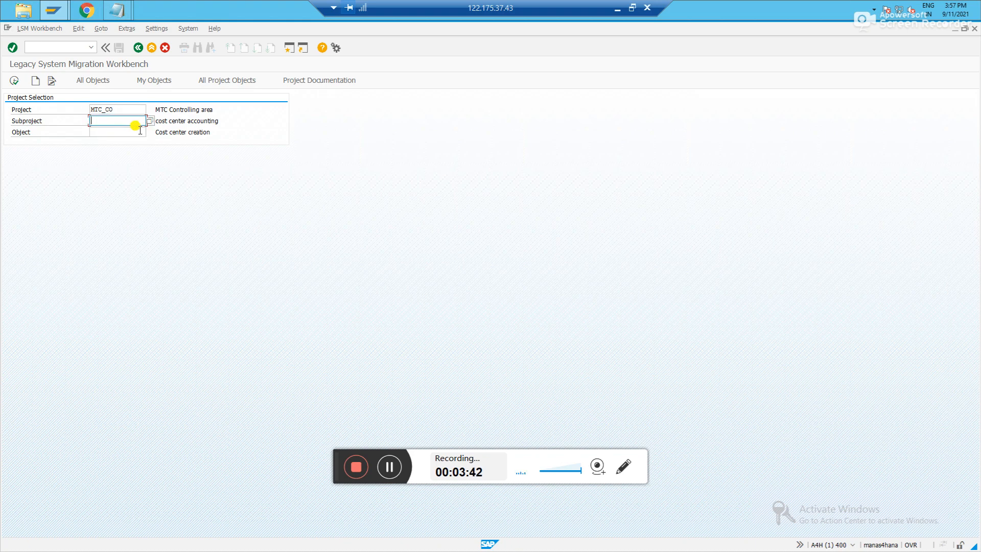
text(COSTC)
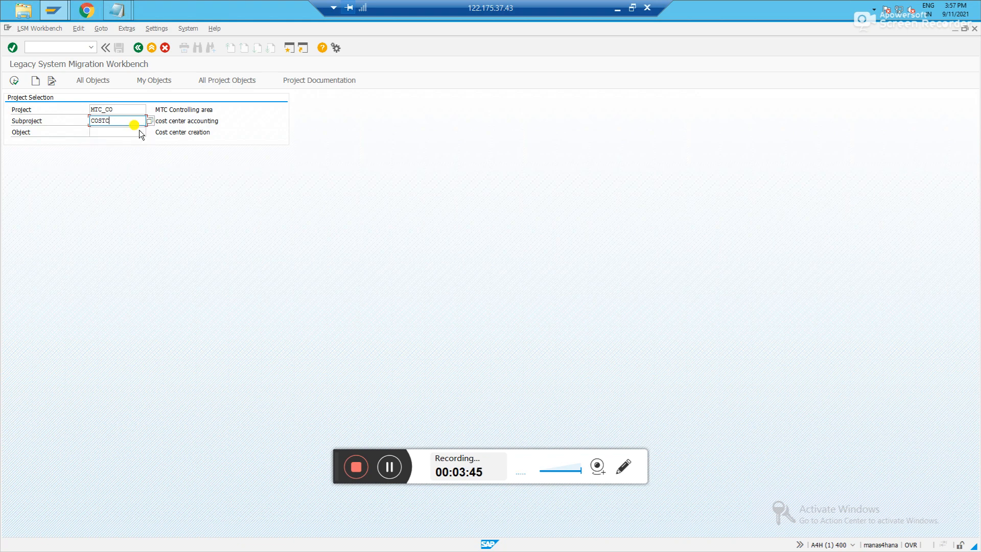
key(BackSpace)
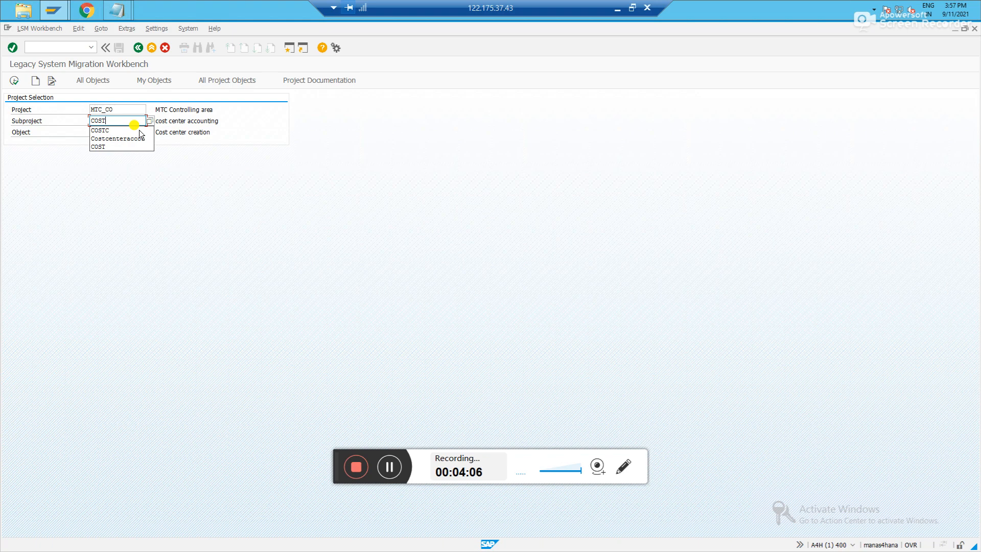
text(_C)
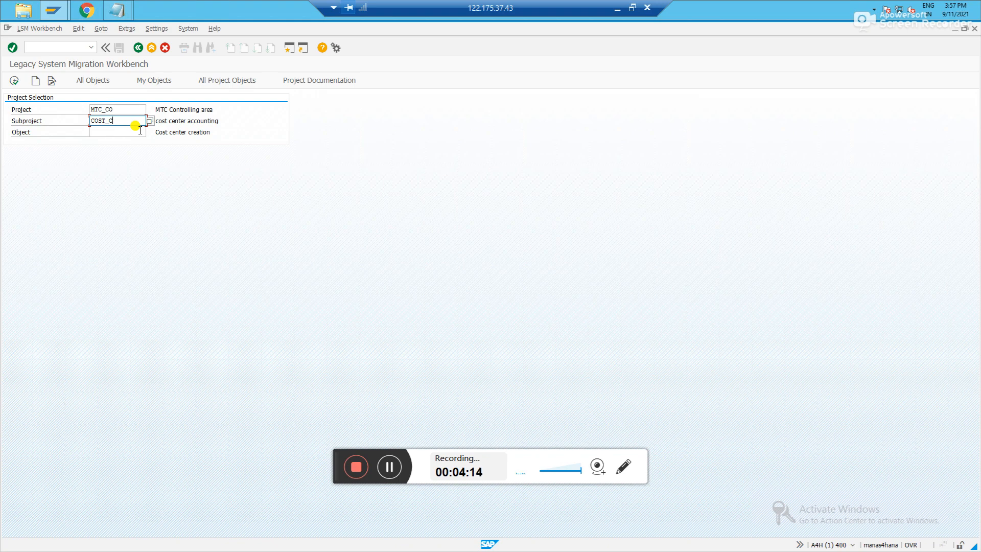
click(140, 130)
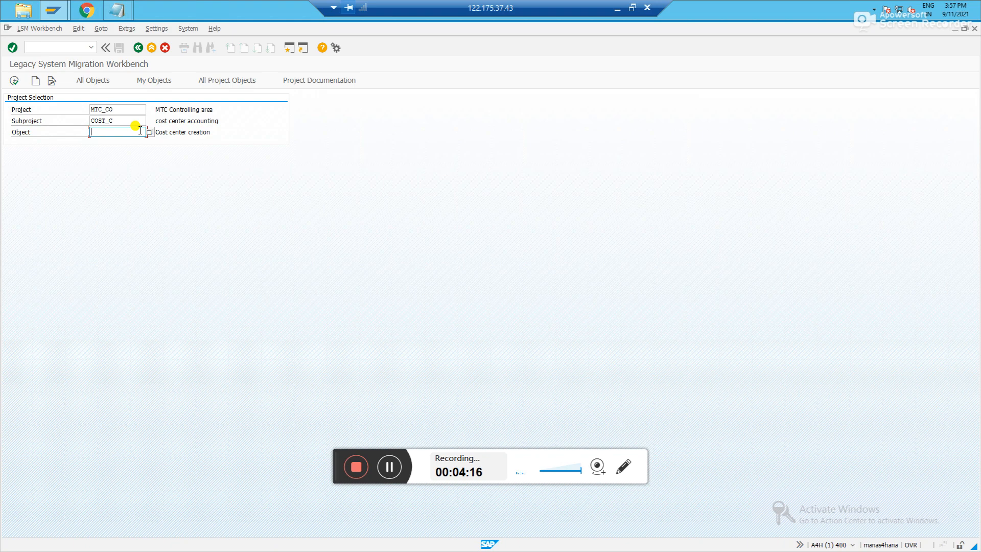
text(CC)
key(Return)
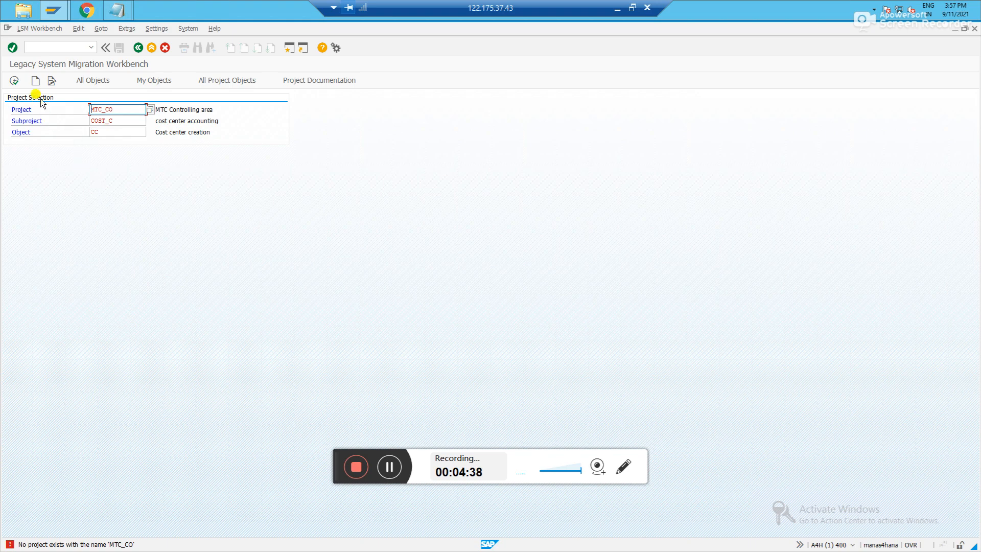
Step: Create the project described as "MTC Controlling", with its subproject and object both described as "cost center"
click(34, 83)
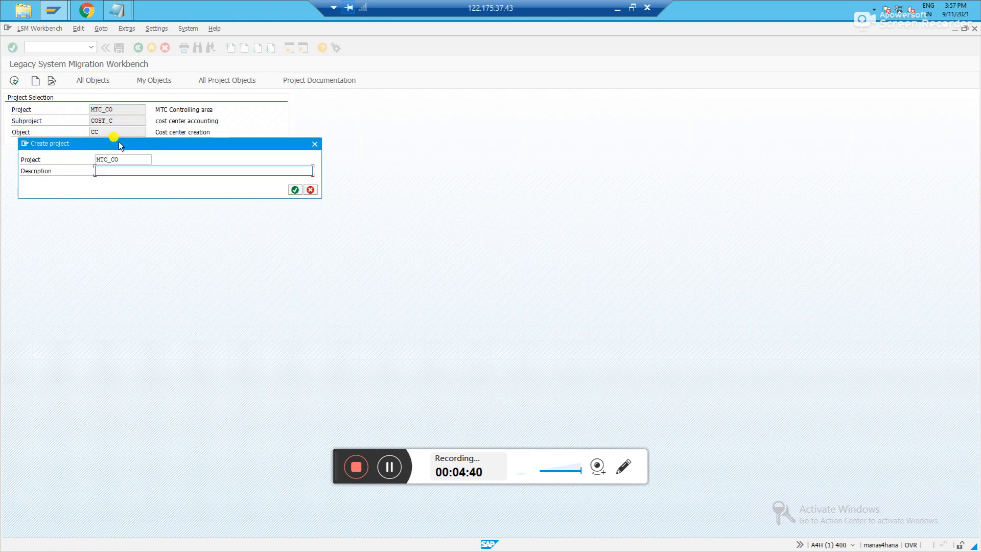
drag(129, 144, 363, 151)
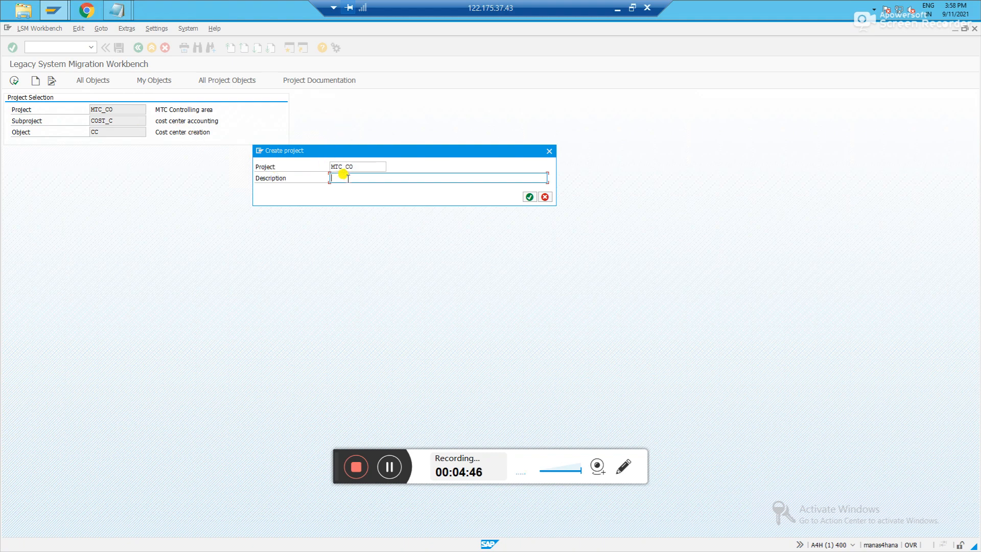
text(MTC Controlling)
click(529, 197)
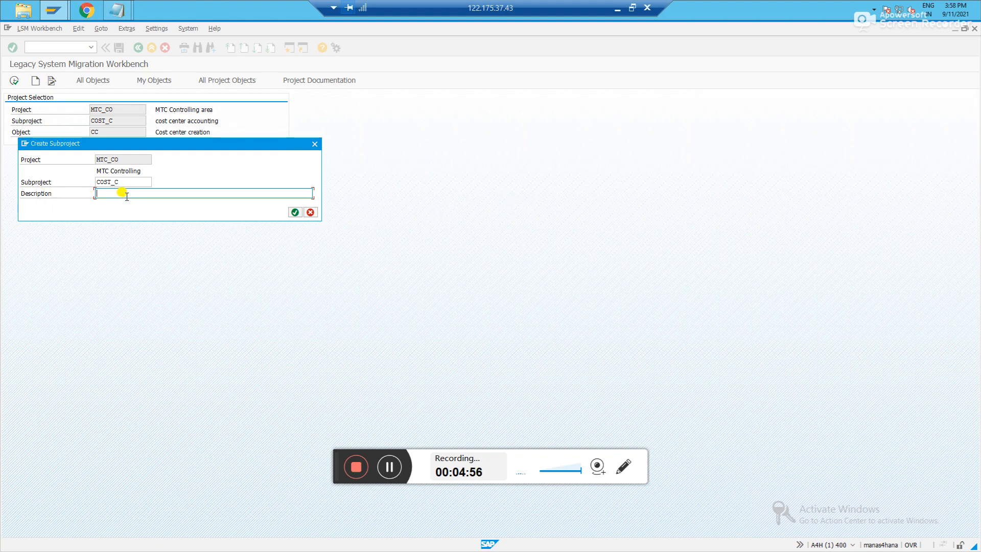
text(cost center)
key(Return)
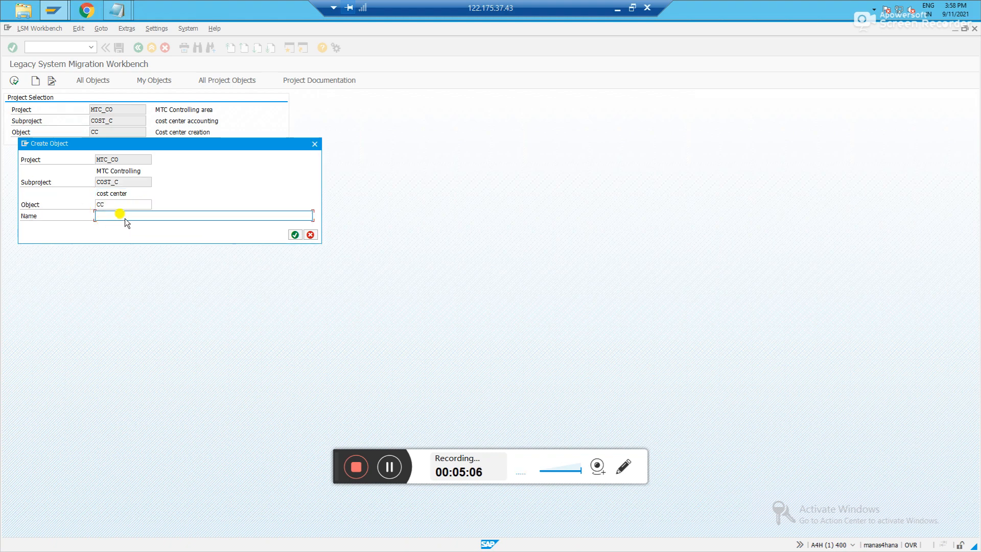
text(cost center)
key(Return)
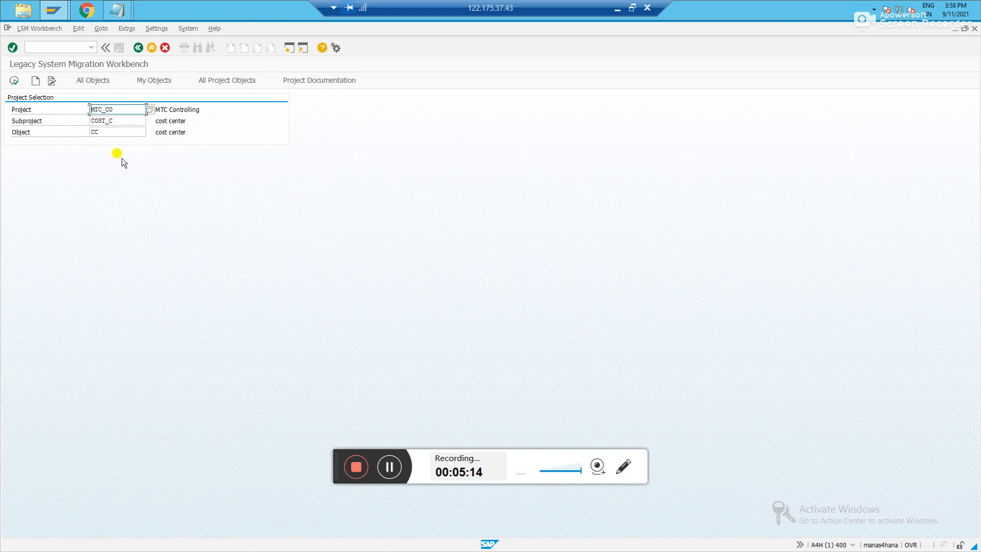
Step: Open the Define Object Attributes process step for the CC object in change mode
click(13, 82)
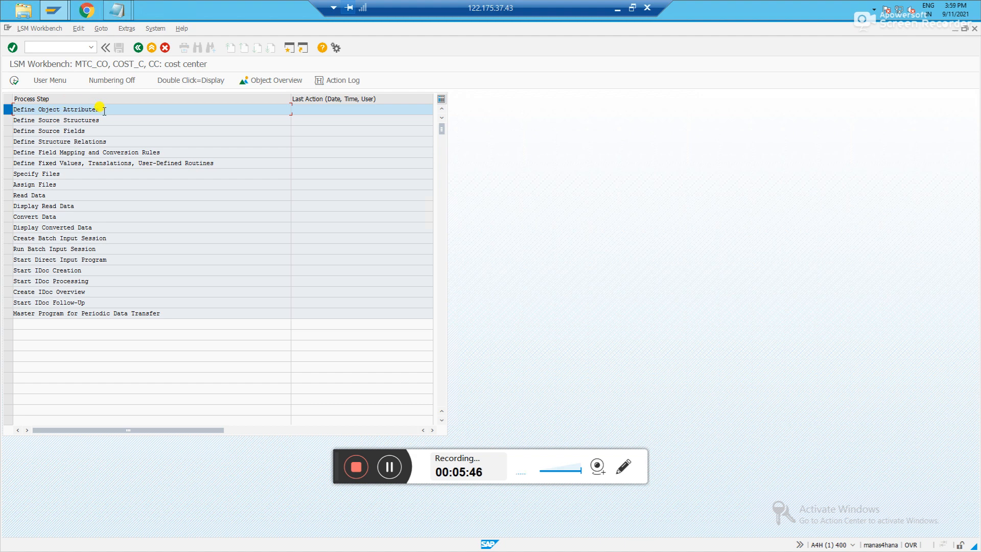
click(15, 83)
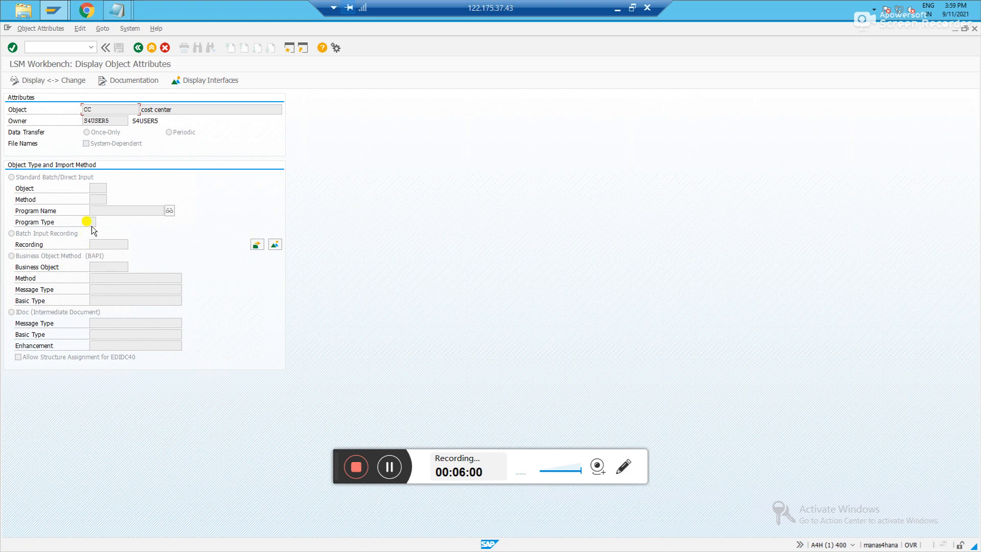
click(32, 81)
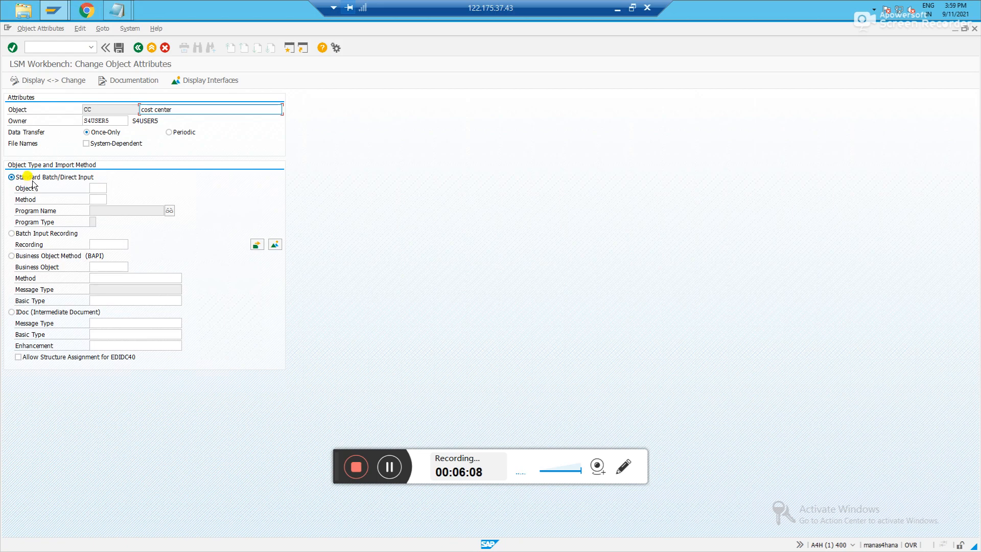
Step: Consult the LSMW methods slide in PowerPoint, and set the import method to Batch Input Recording with recording MTCCC
click(617, 9)
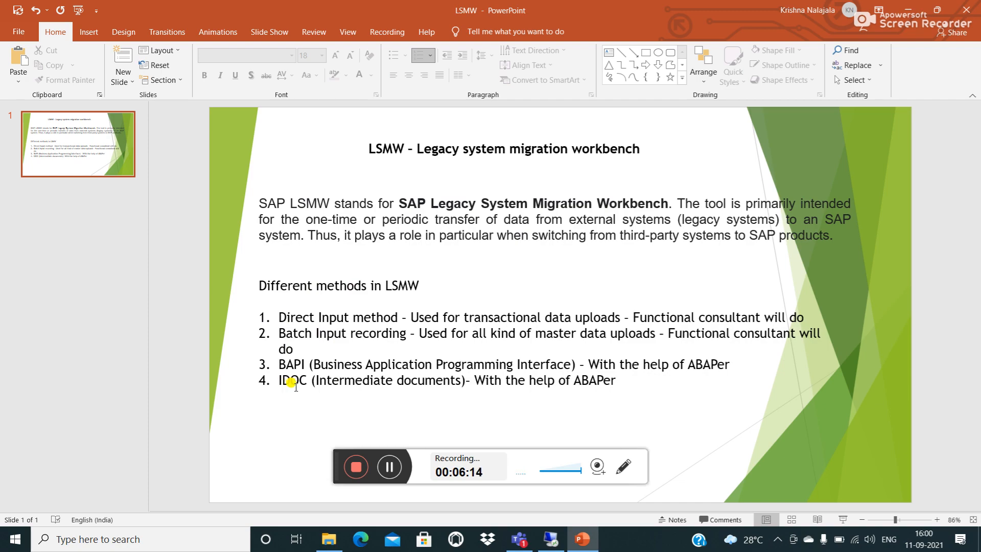
click(551, 539)
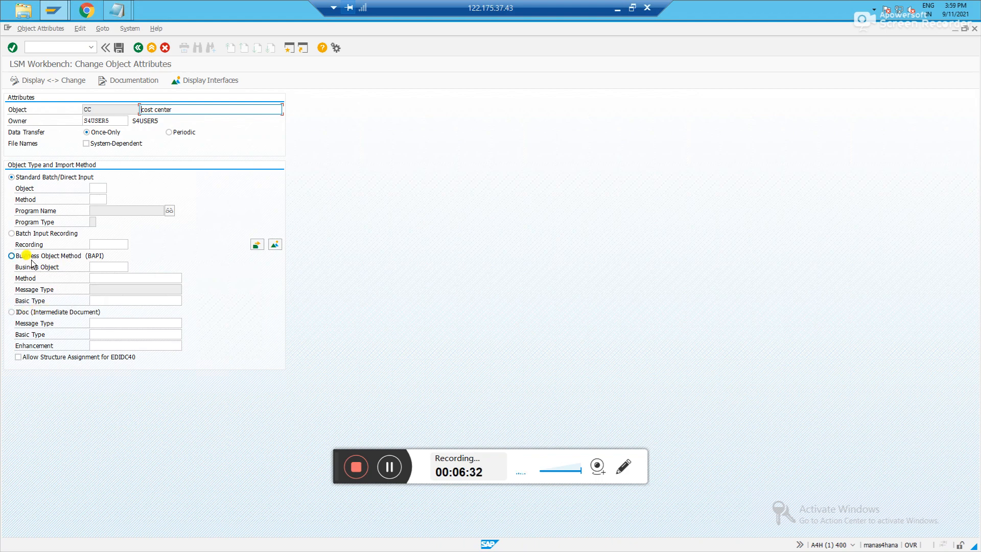
click(12, 236)
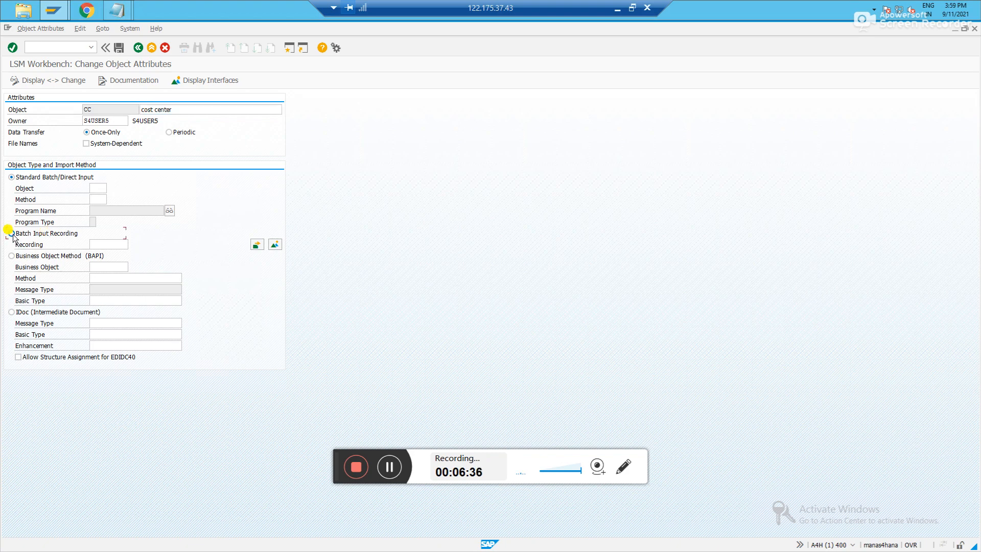
click(105, 244)
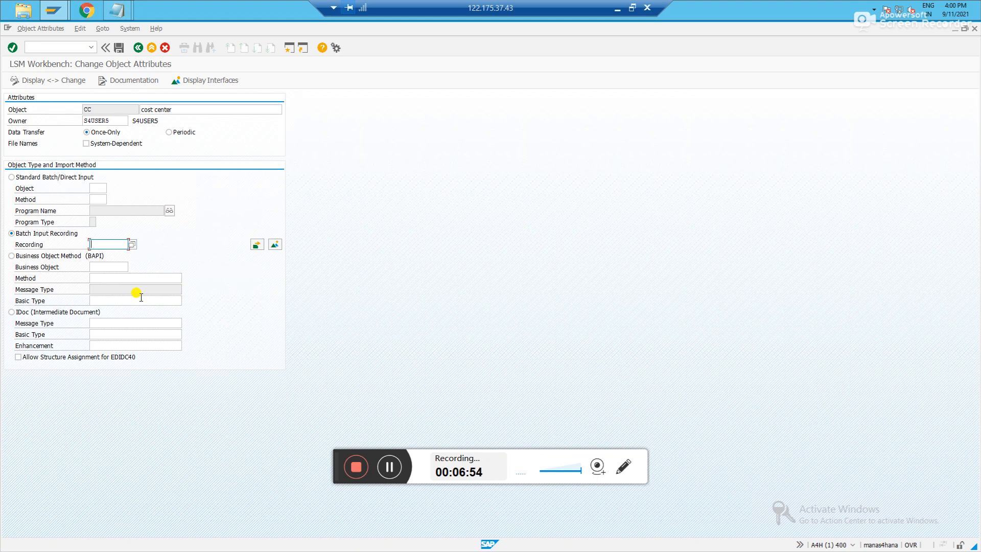
text(MTCCC)
Step: Create recording MTCCC in the project's recordings overview with the description "MTC Cost center creation"
click(274, 246)
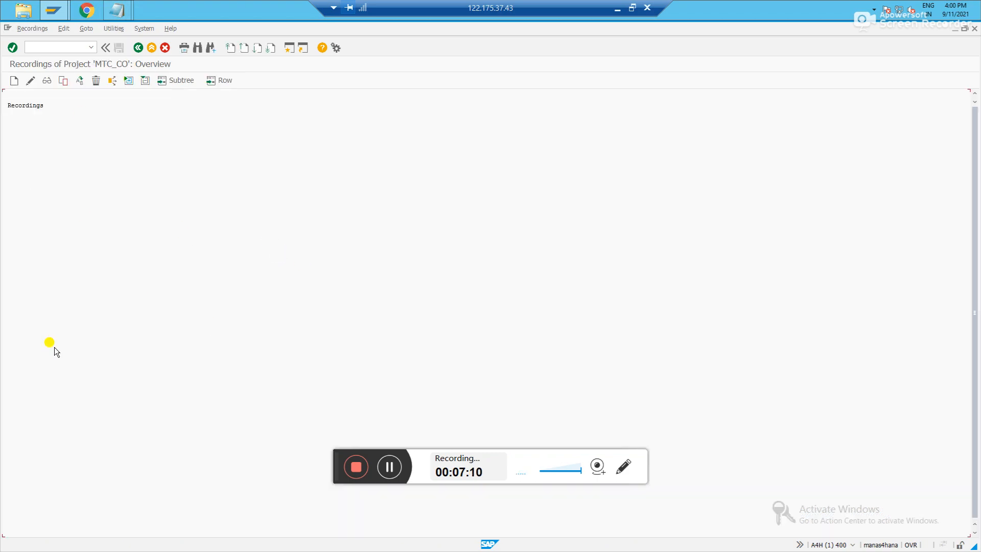
click(14, 80)
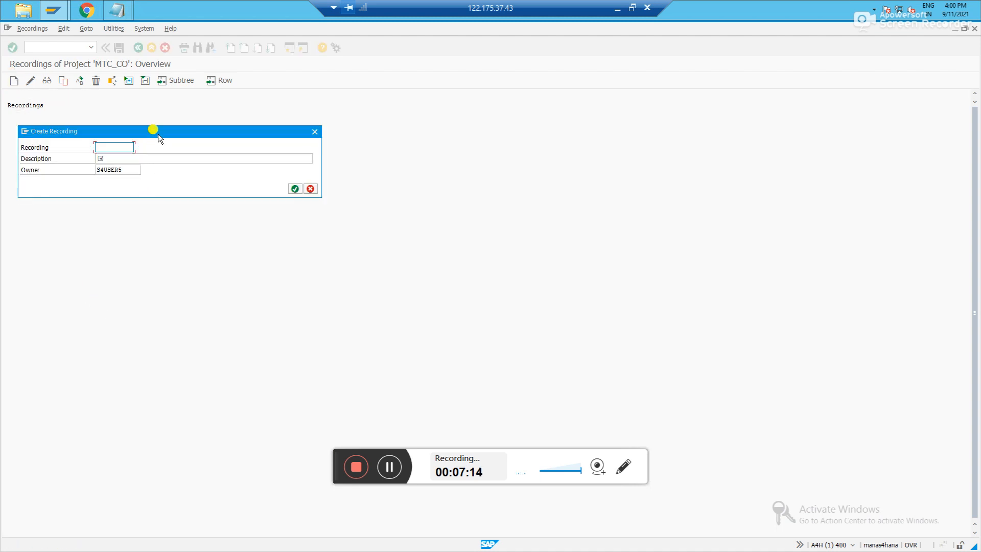
drag(158, 134, 277, 148)
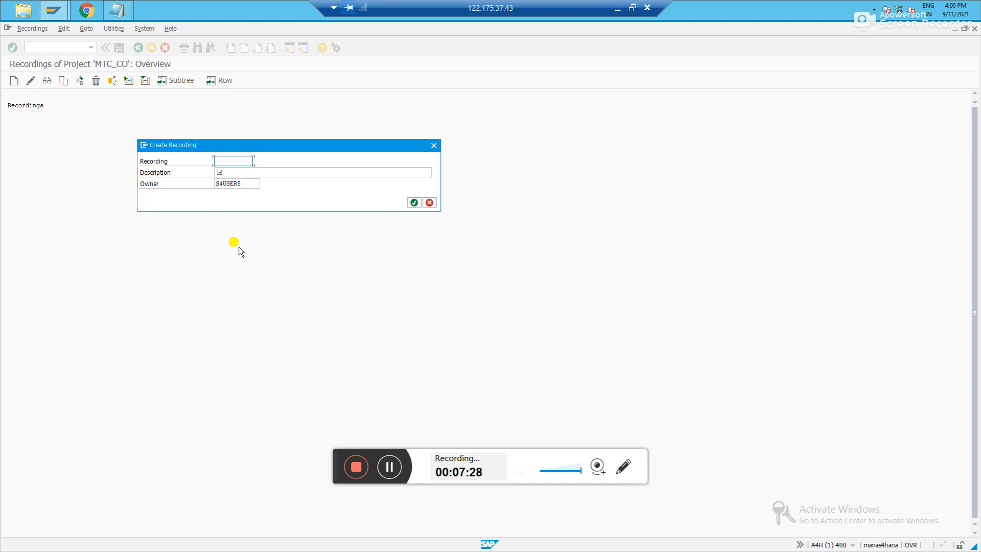
text(MTCCC)
key(Tab)
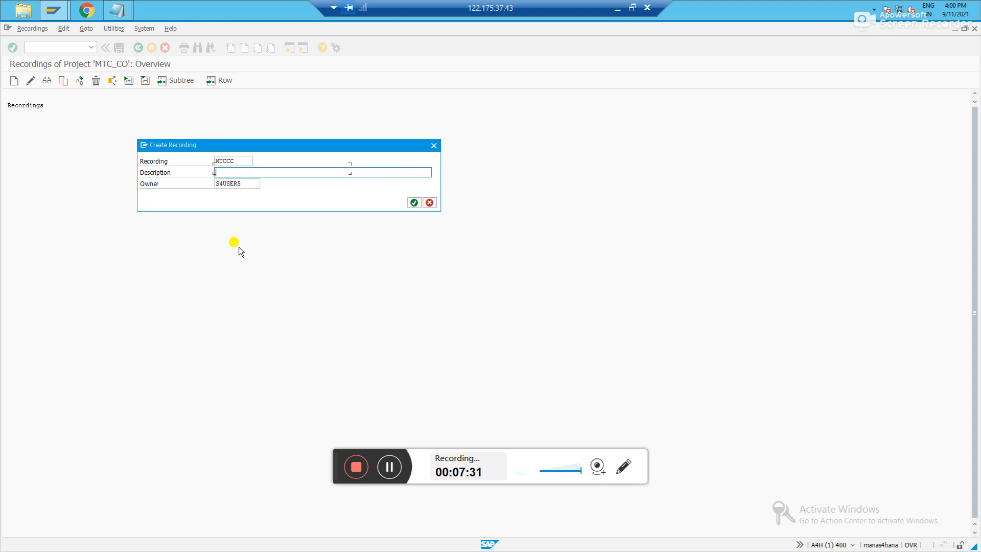
text(MTC Cost center creation)
drag(248, 187, 206, 185)
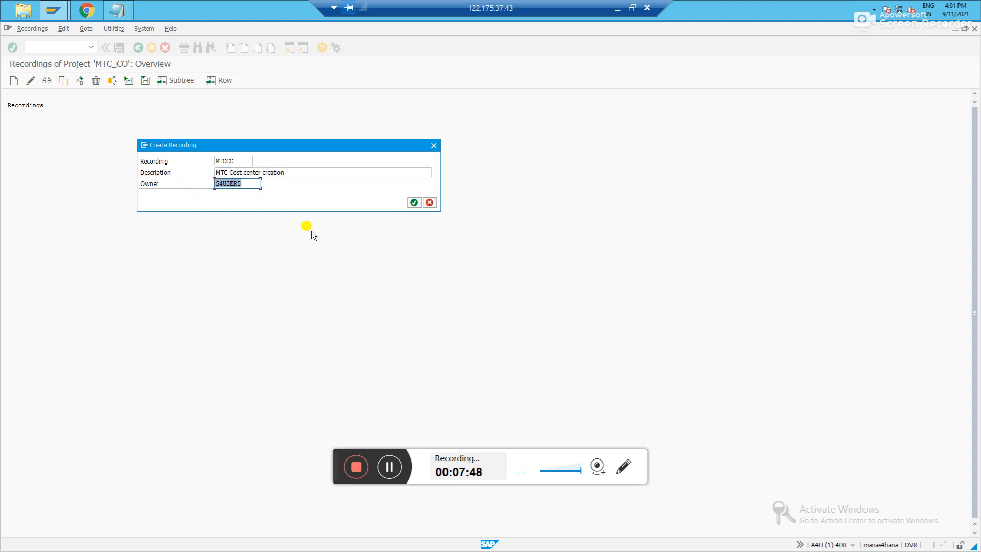
click(414, 202)
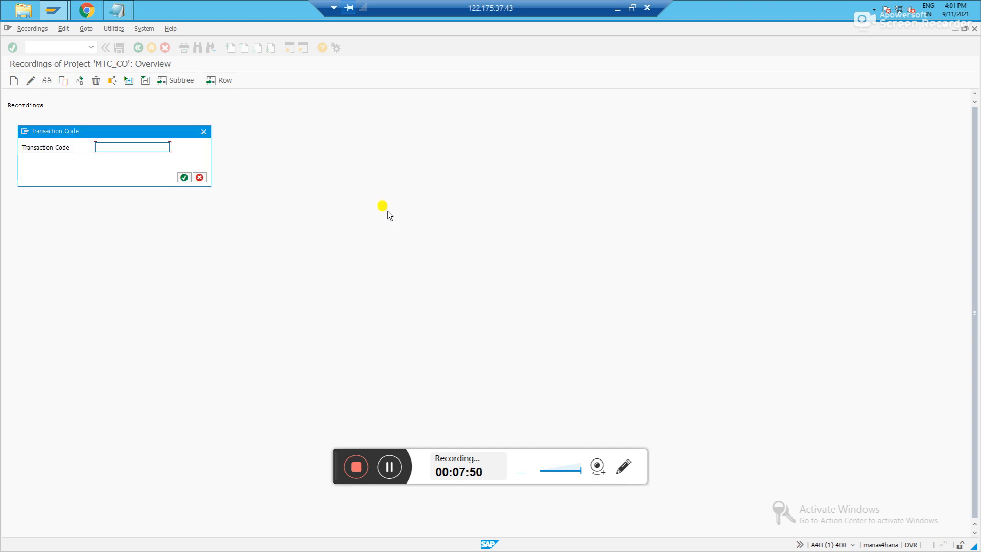
Step: Start recording transaction KS01 for the new recording
drag(111, 134, 144, 145)
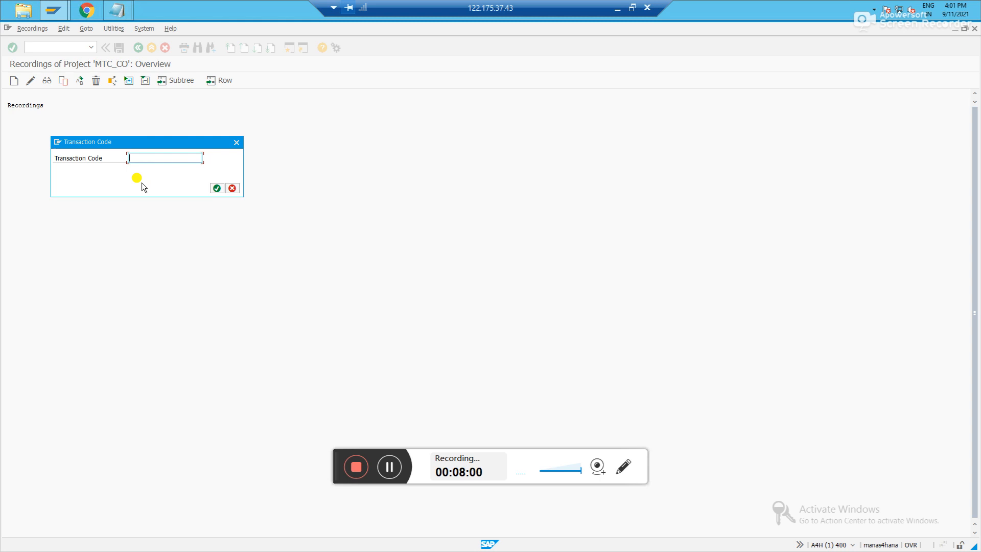
text(KS01)
click(213, 189)
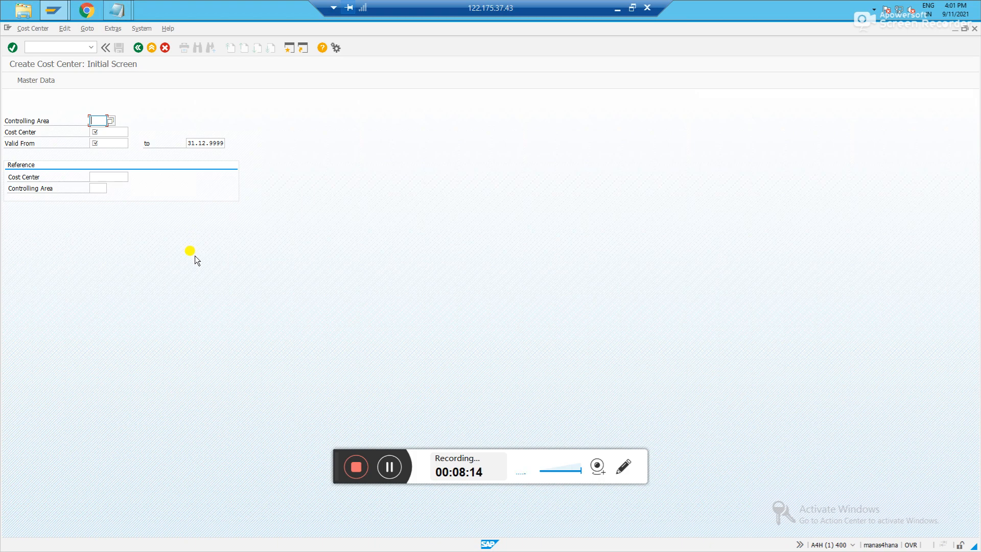
Step: Enter controlling area MTC, cost center MTC.CC01 and valid-from date 01092021, and continue to the cost center's basic data
text(MIC)
click(105, 132)
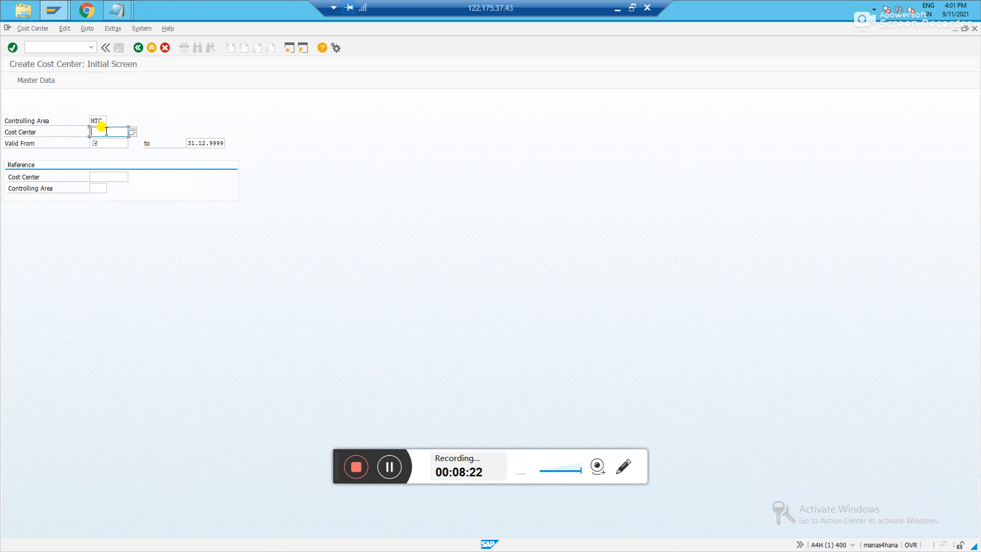
text(MTC_CC01)
click(112, 143)
text(01)
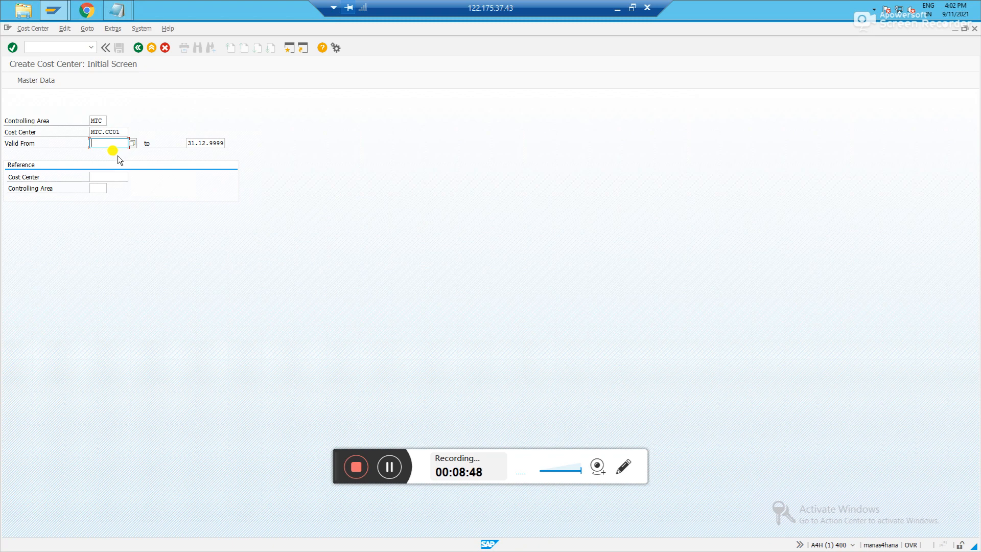
text(092021)
click(208, 143)
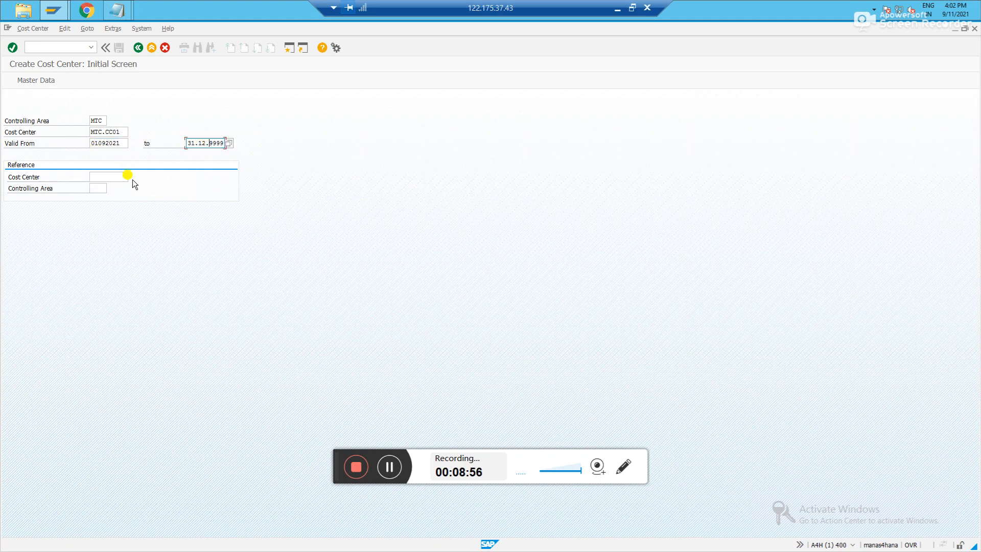
key(Return)
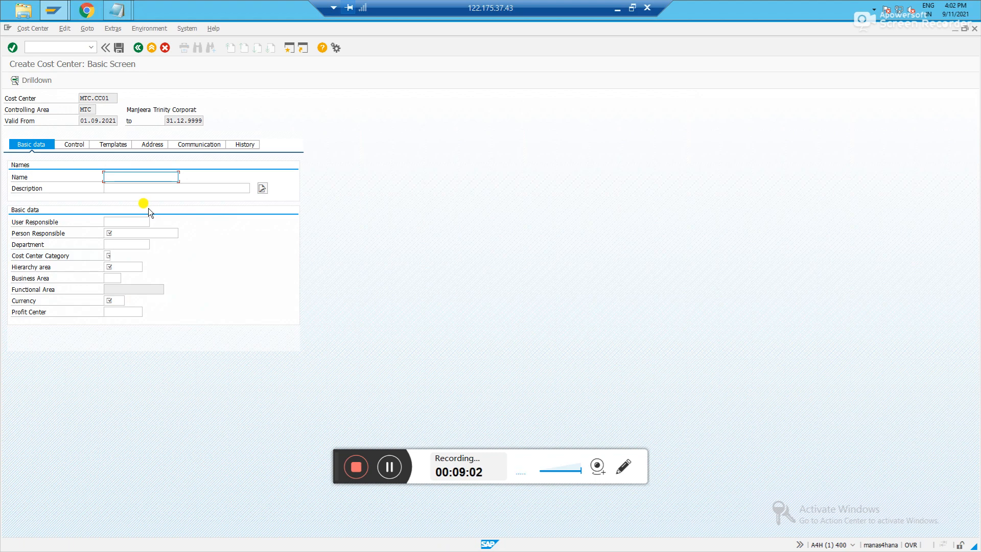
Step: Enter Test 1 as the cost center's name and description, and fill in the person responsible
text(Test)
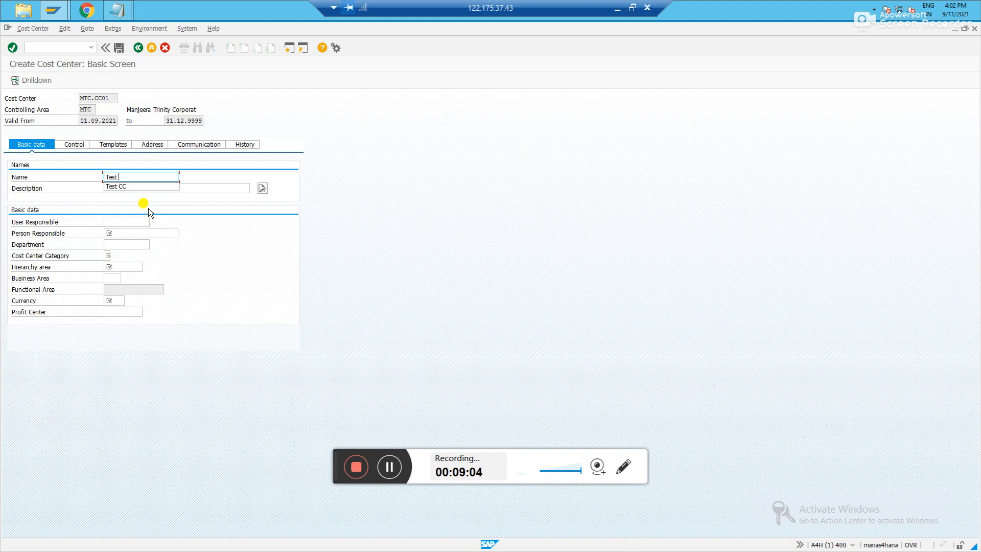
text( 1)
key(Tab)
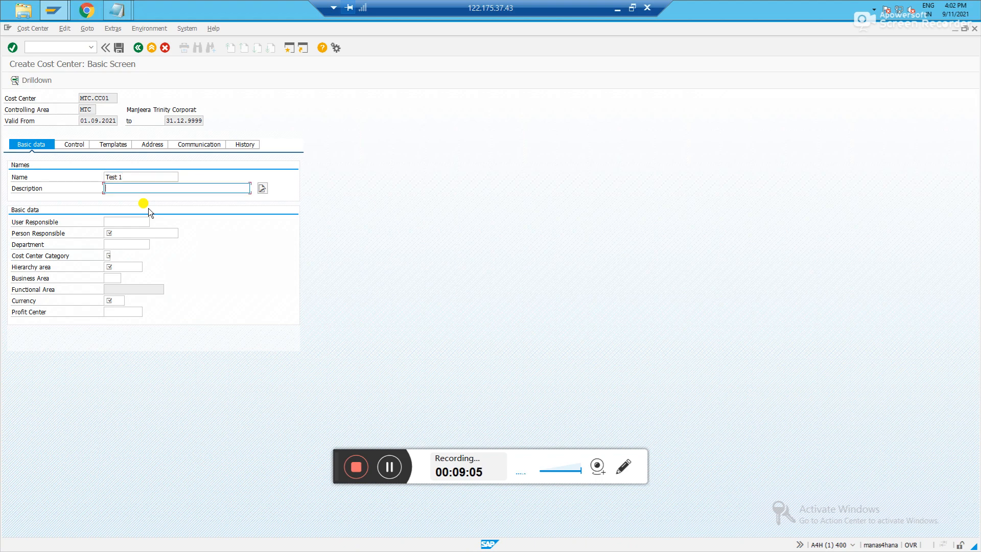
text(Test 1)
click(154, 233)
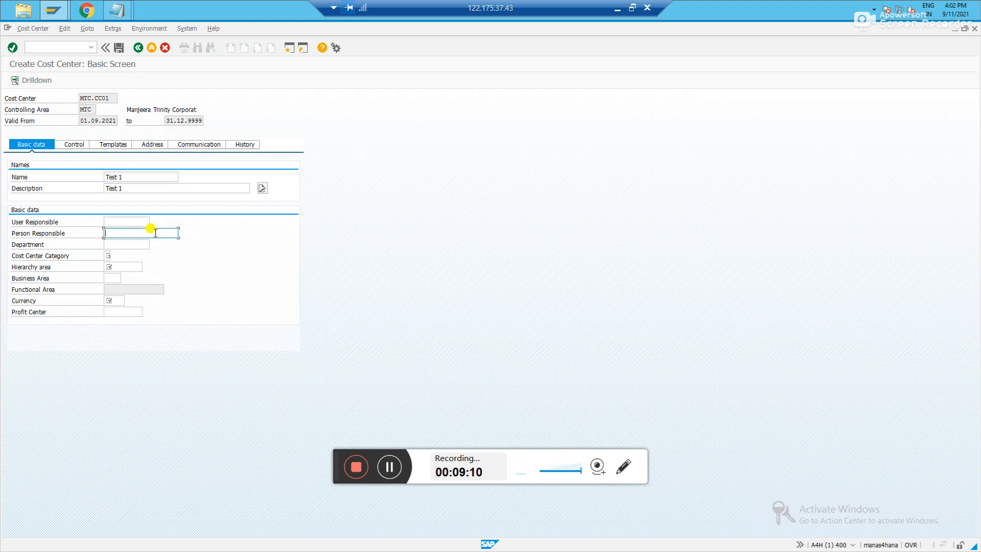
text(a)
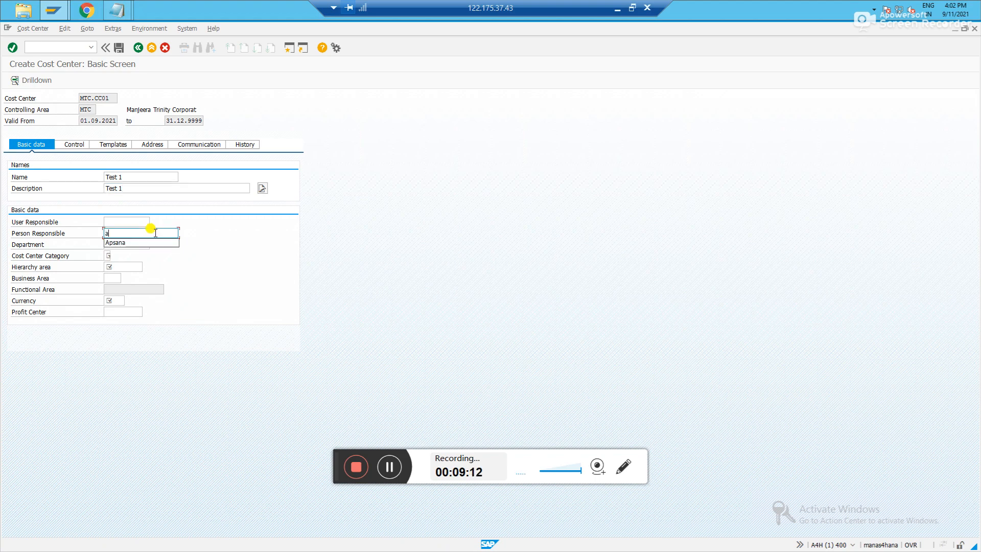
key(Down)
key(Tab)
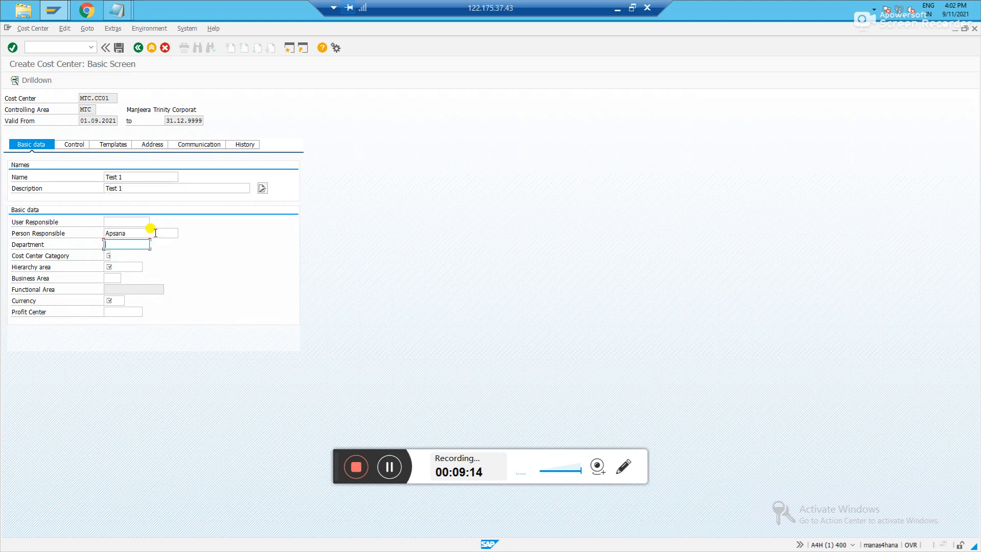
key(Tab)
Step: Set the cost center category to W (Administration) and the hierarchy area to MTC_CC
click(111, 255)
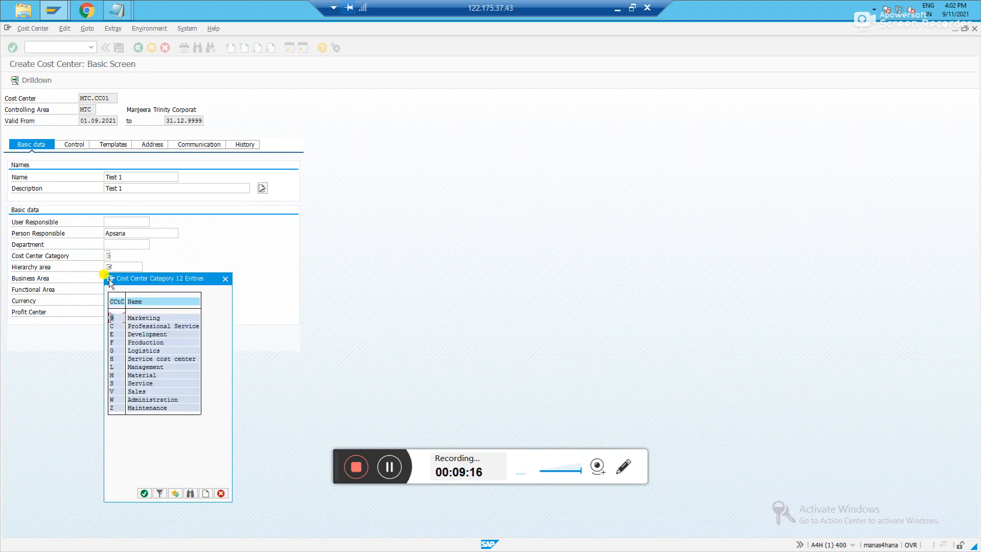
double_click(138, 400)
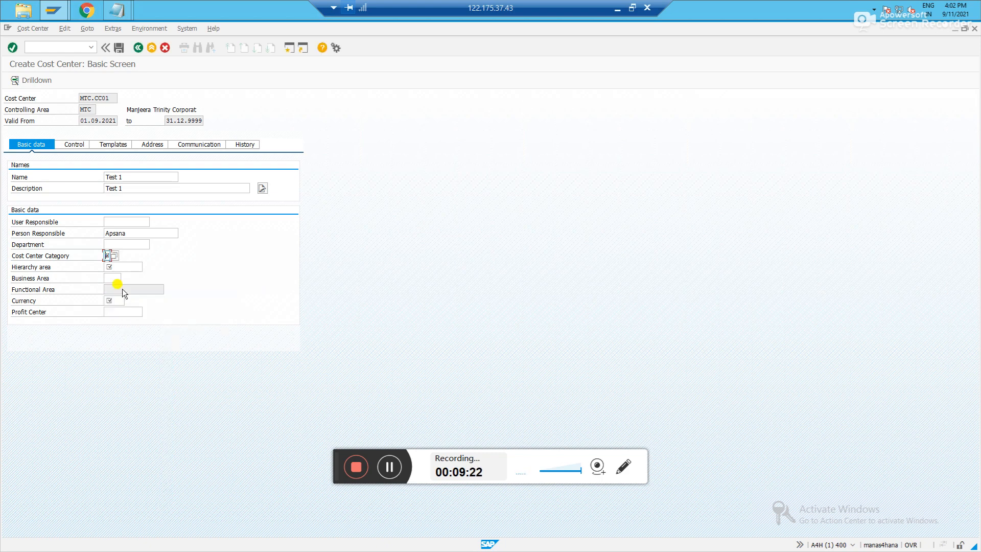
click(117, 265)
click(121, 269)
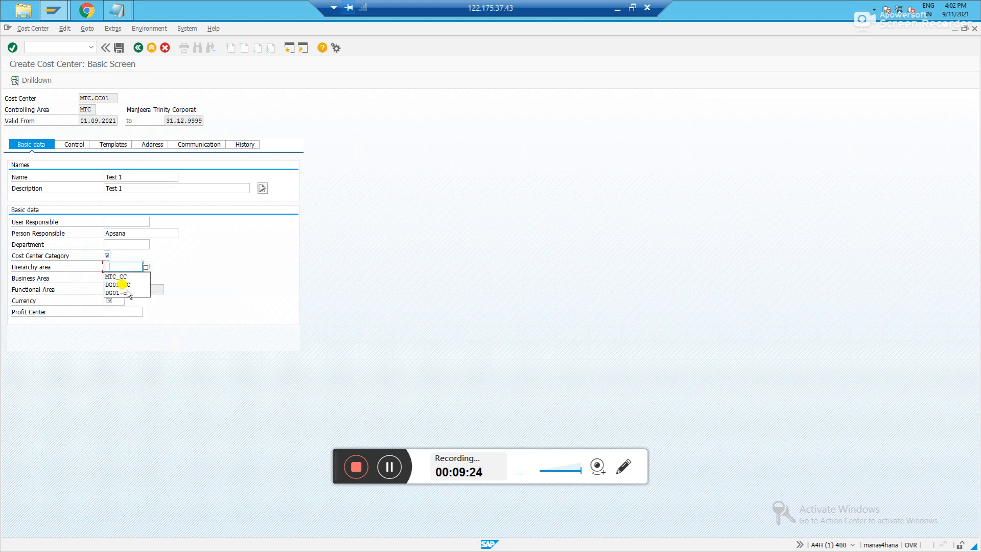
click(123, 282)
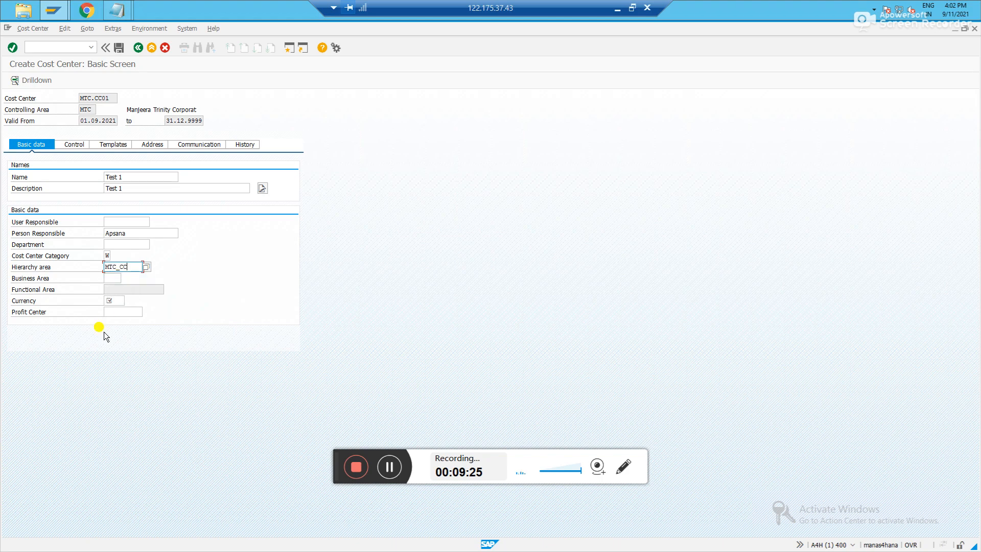
Step: Set the currency to INR and the profit center to MTC.PC1, and validate the basic data
click(109, 300)
click(109, 300)
click(114, 312)
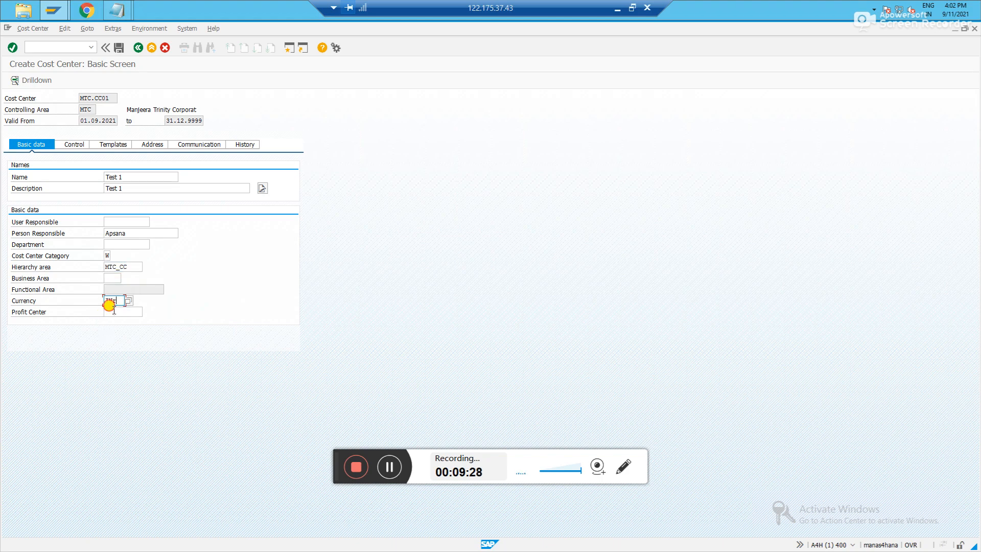
click(114, 313)
click(113, 315)
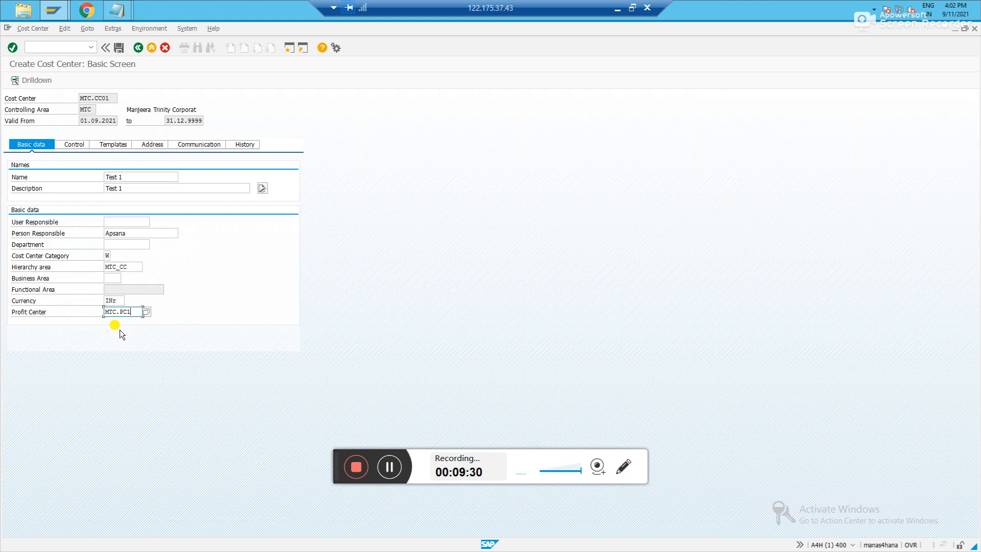
key(Return)
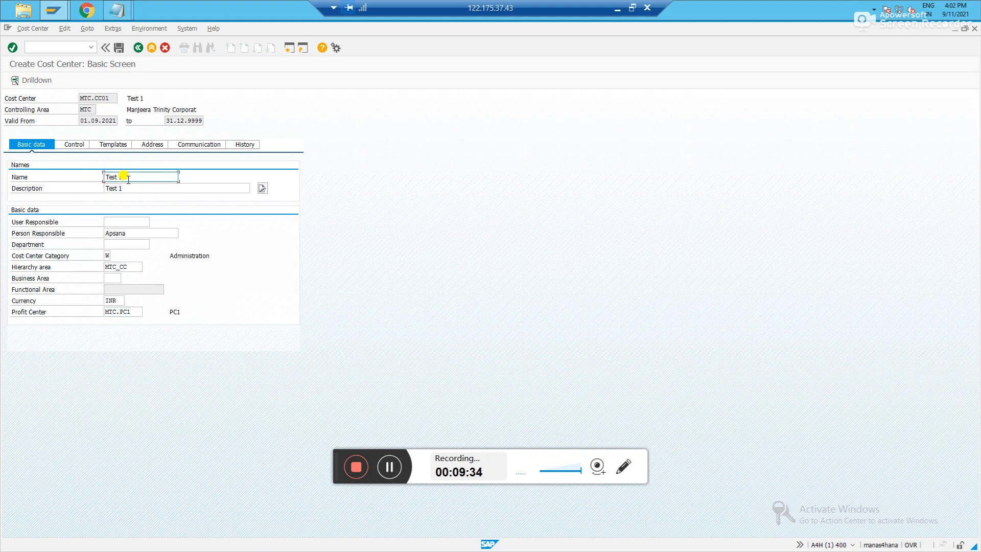
Step: Review the filled basic data fields and save the cost center to finish the KS01 recording
drag(131, 177, 52, 183)
drag(128, 188, 82, 188)
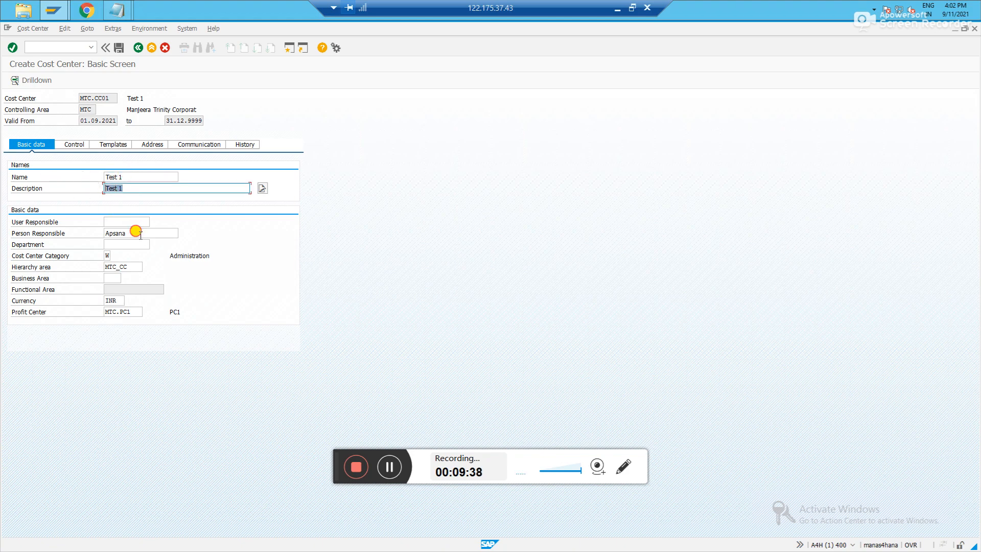
drag(136, 231, 79, 229)
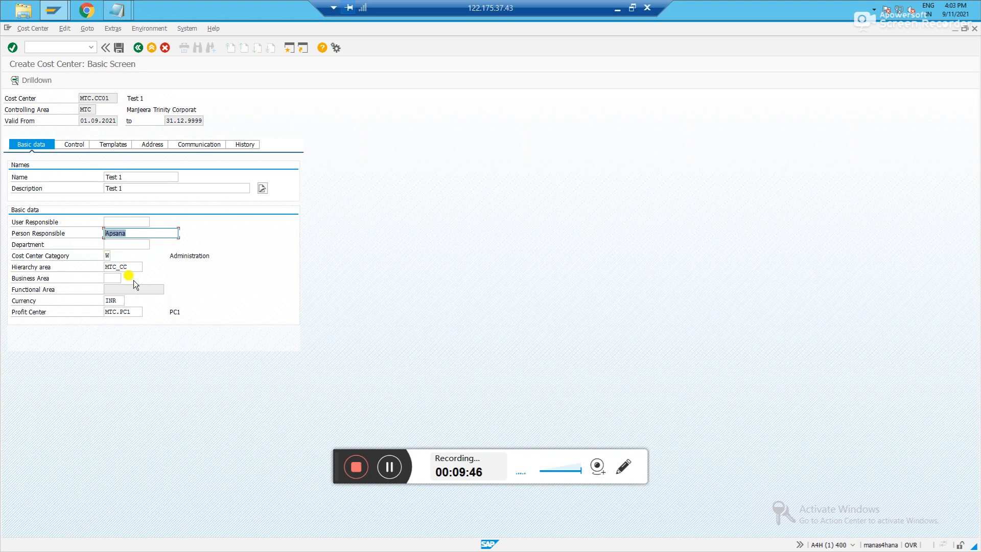
drag(133, 269, 77, 265)
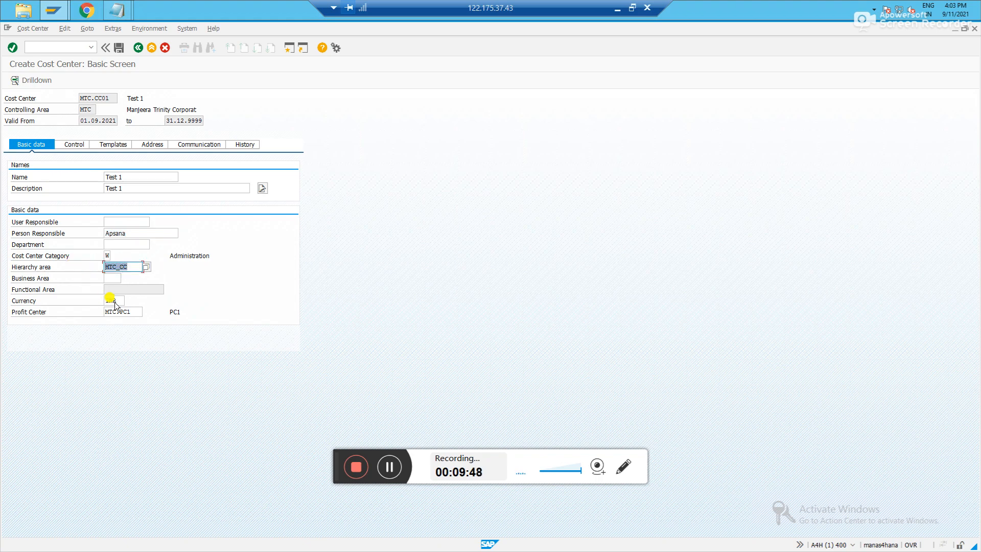
drag(119, 301, 74, 303)
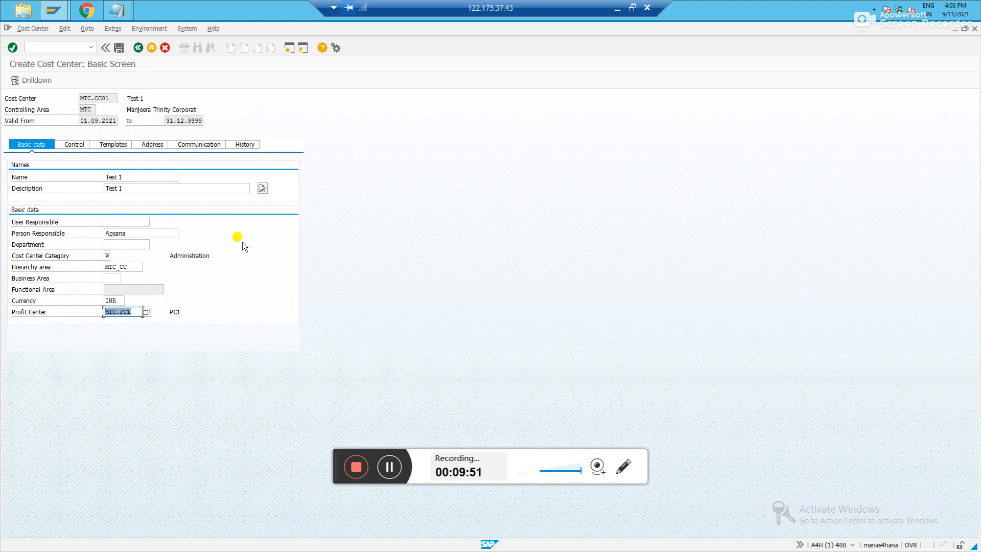
click(119, 48)
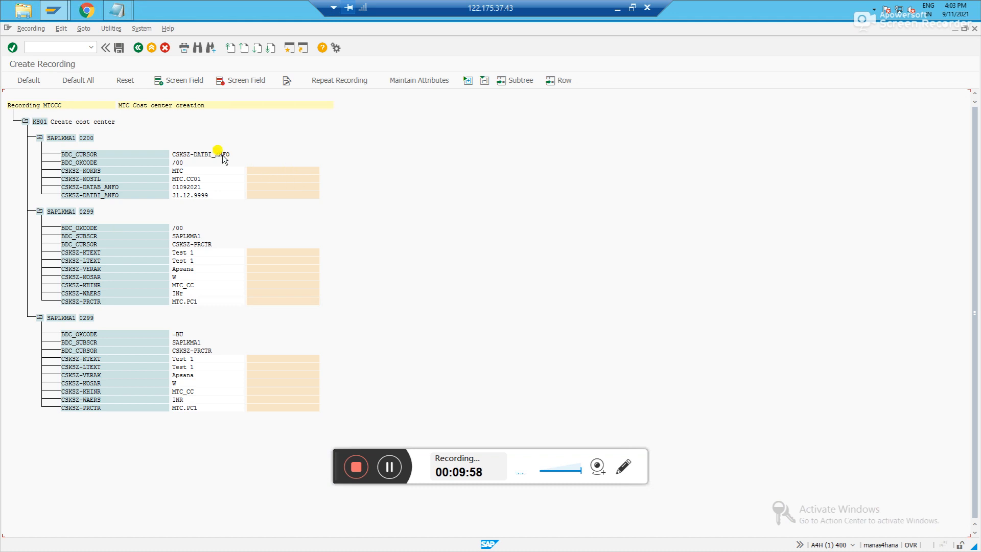
Step: Assign default field names to all recorded screen fields and save recording MTCCC
click(84, 81)
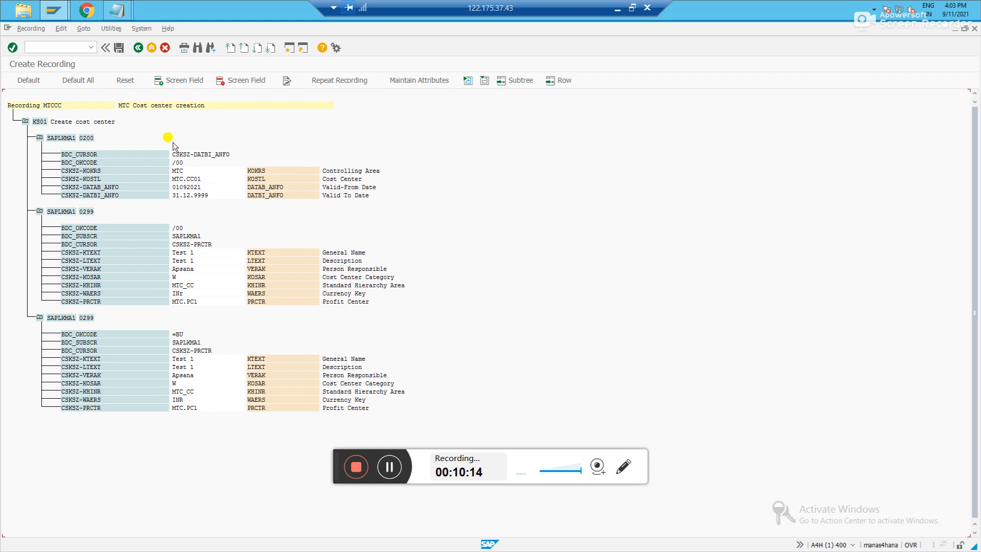
click(119, 49)
click(137, 48)
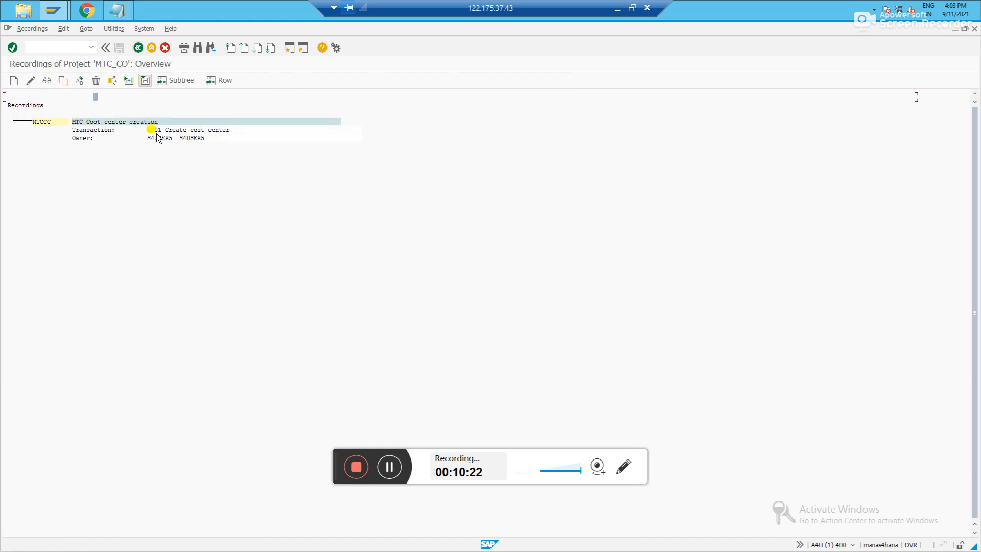
Step: Go back to the object attributes, save them with batch input recording MTCCC, and return to the process steps
click(136, 50)
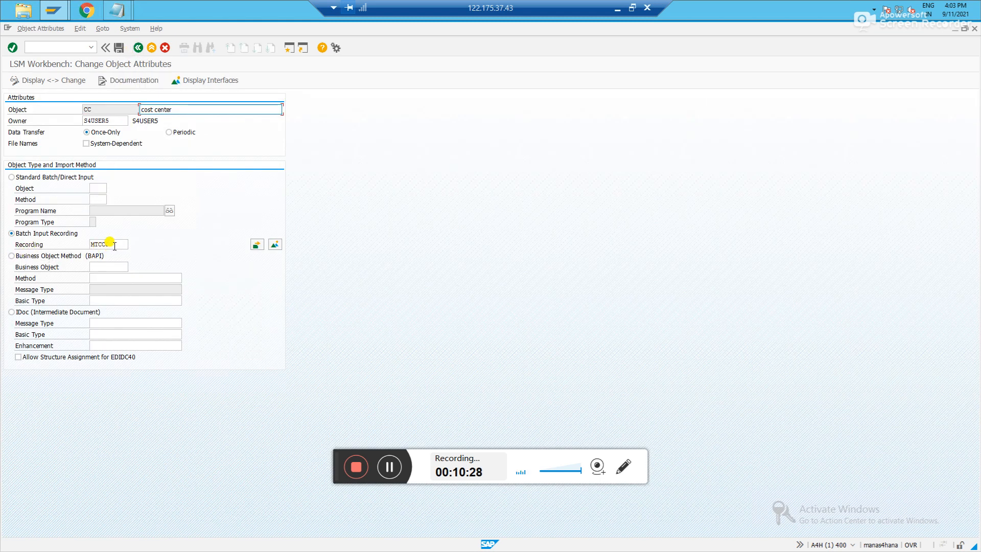
drag(113, 247, 79, 248)
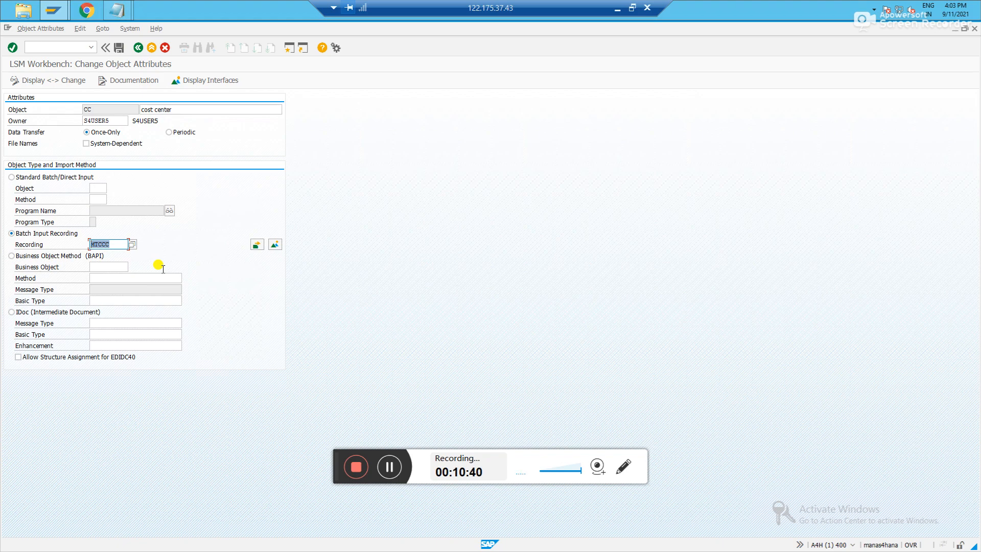
click(119, 48)
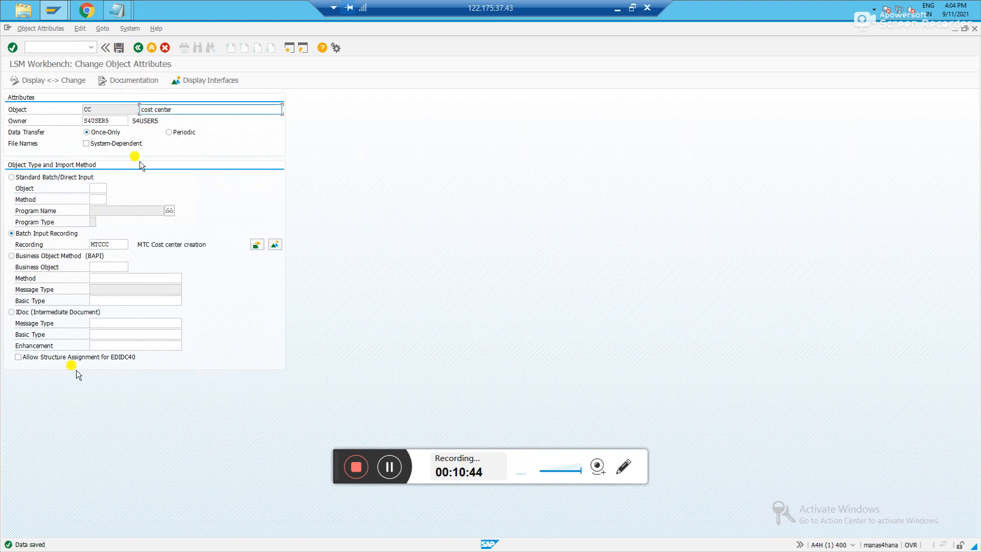
click(138, 48)
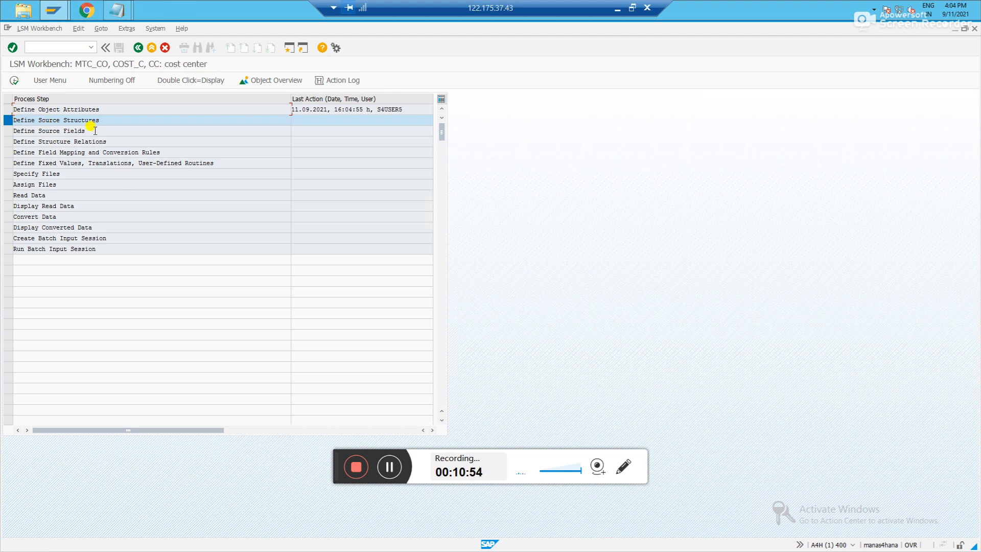
Step: Display the object overview as a table and copy the KOKRS to PRCTR rows, from target field name through target length
click(273, 80)
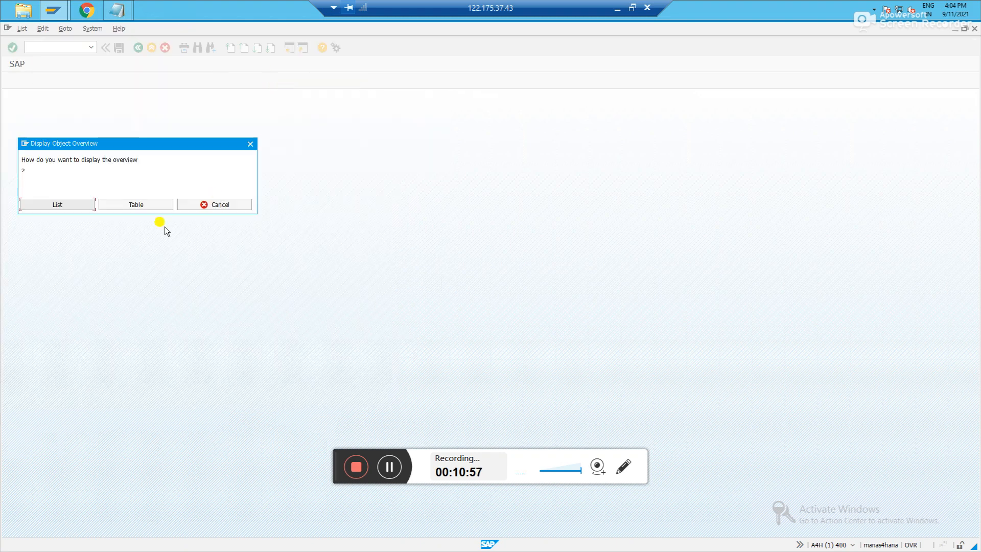
click(135, 207)
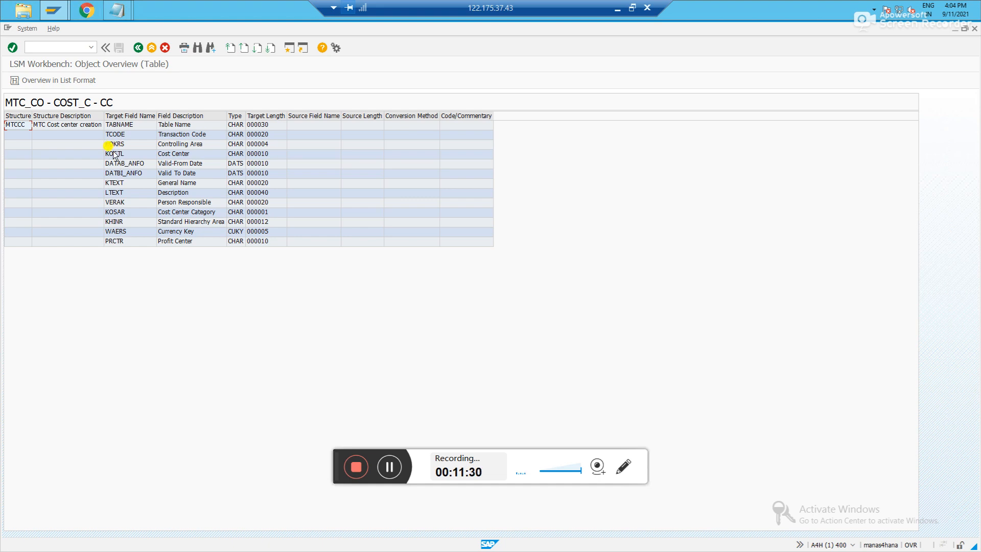
drag(127, 149, 261, 239)
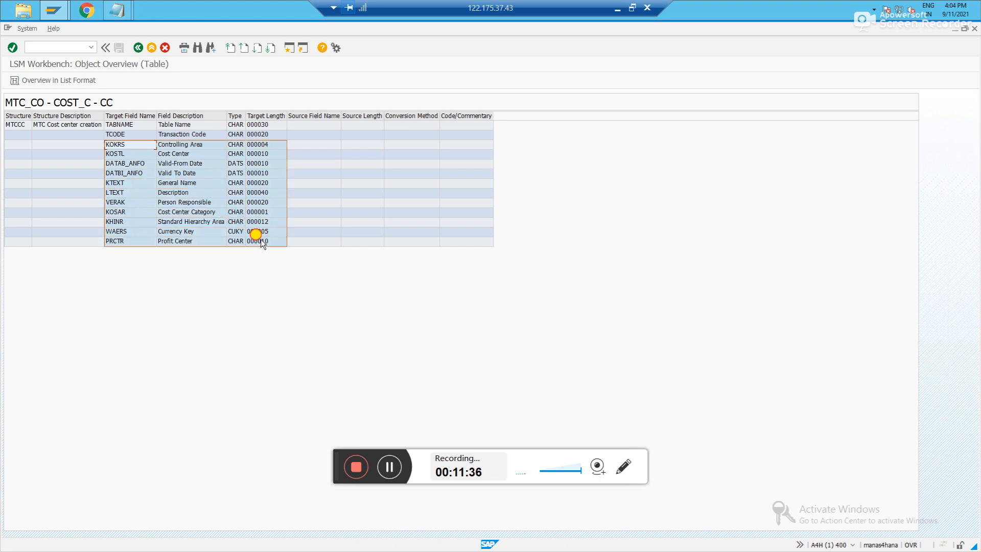
drag(261, 239, 260, 238)
key(ctrl+c)
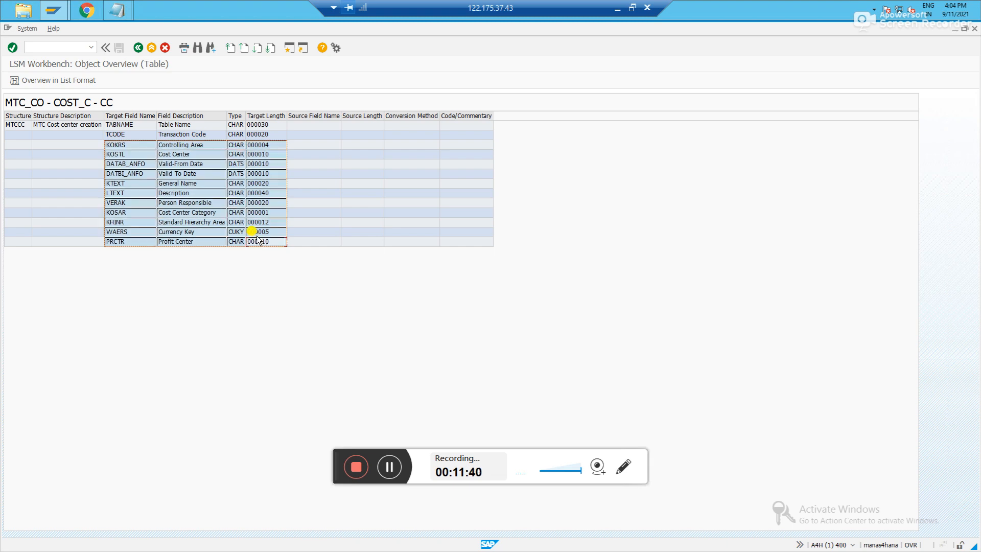
Step: Switch to Excel, dismiss the activation notice, and create a blank workbook in a maximized window
key(super)
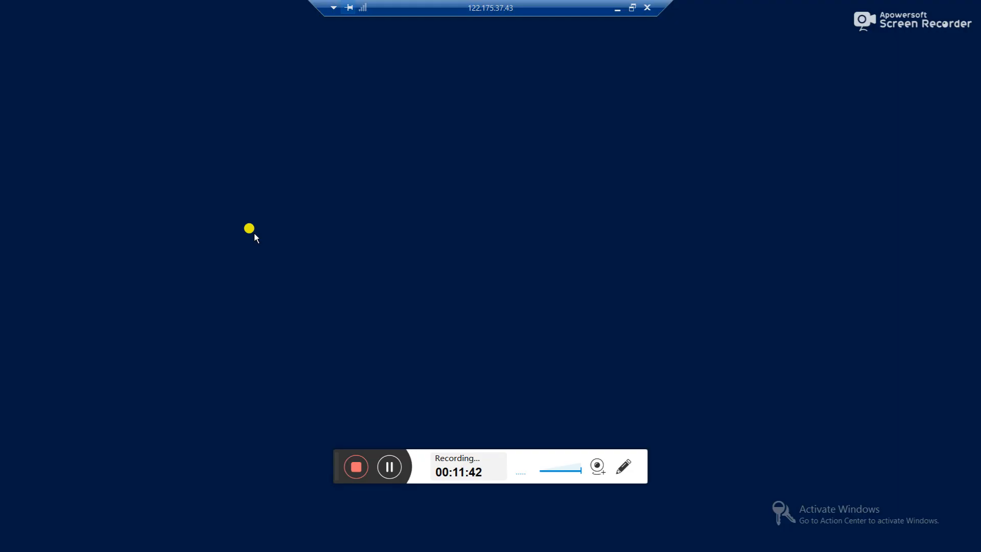
text(excel)
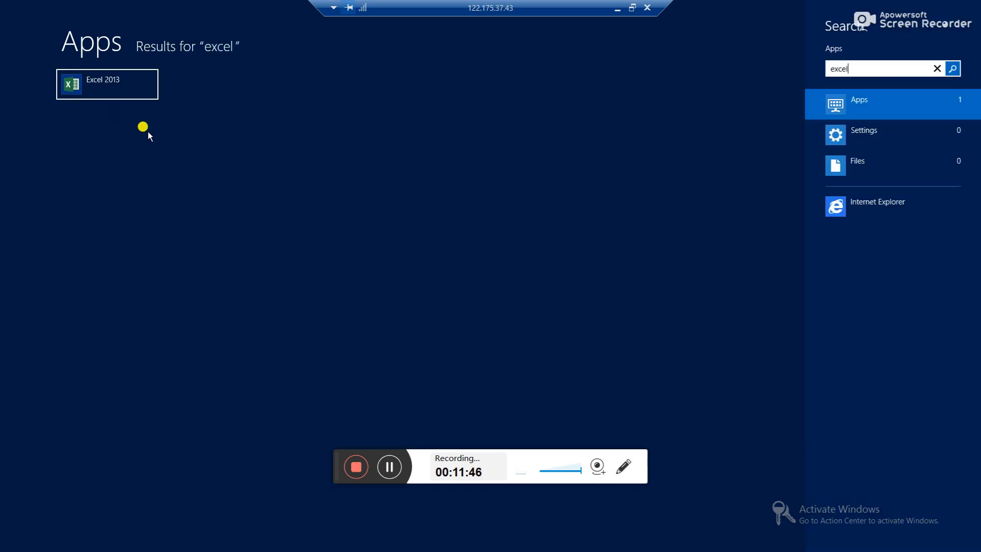
click(115, 87)
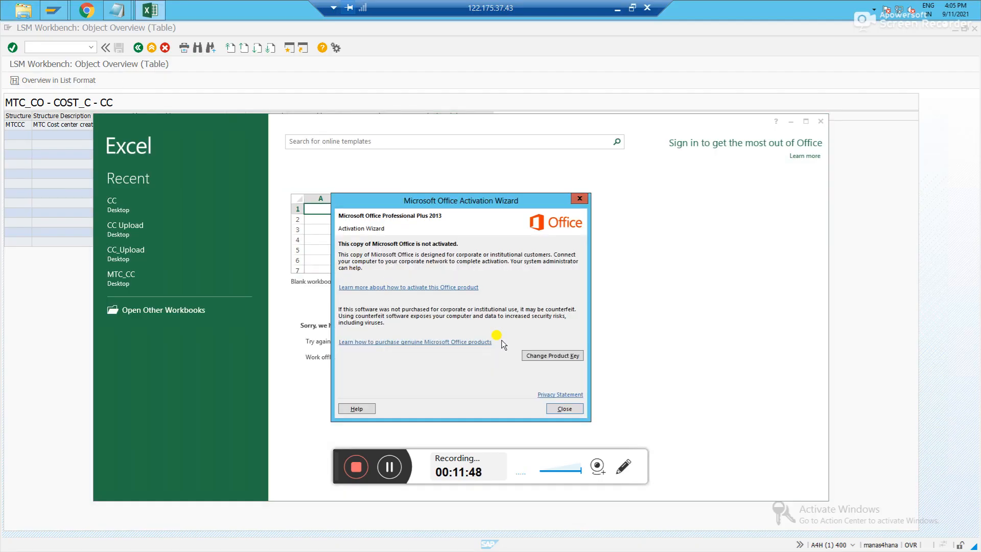
click(564, 408)
click(318, 238)
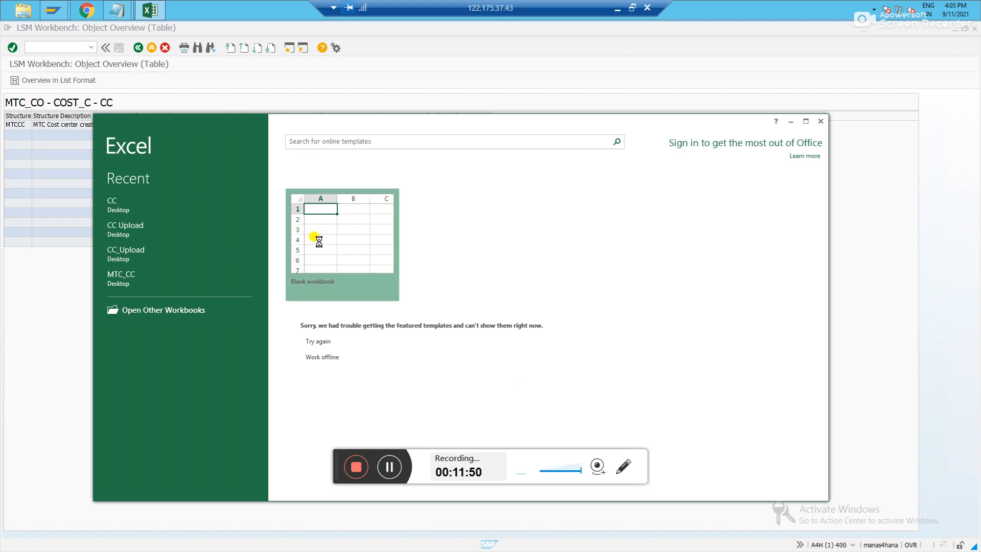
click(806, 121)
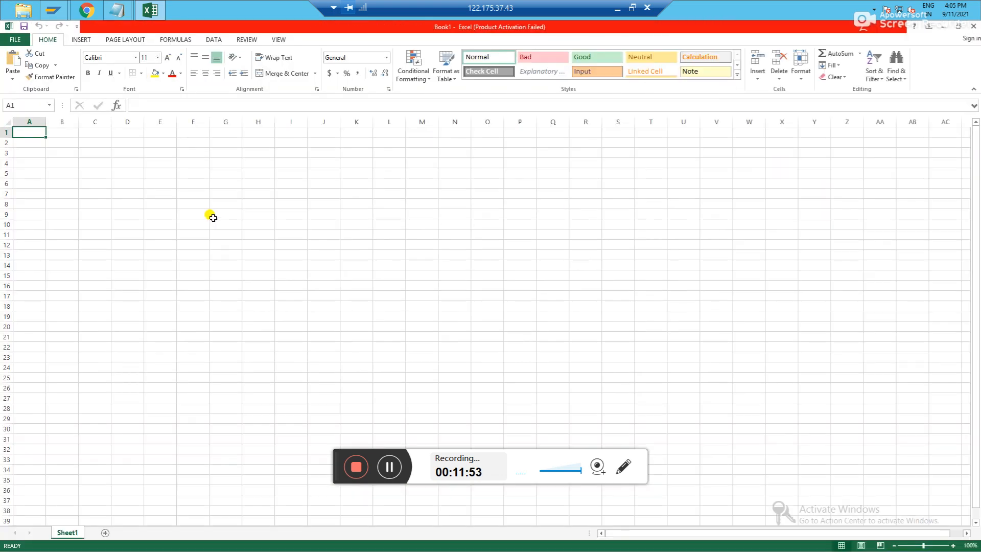
Step: Paste the copied field list into the sheet starting at cell A1 and left-align it
key(ctrl+v)
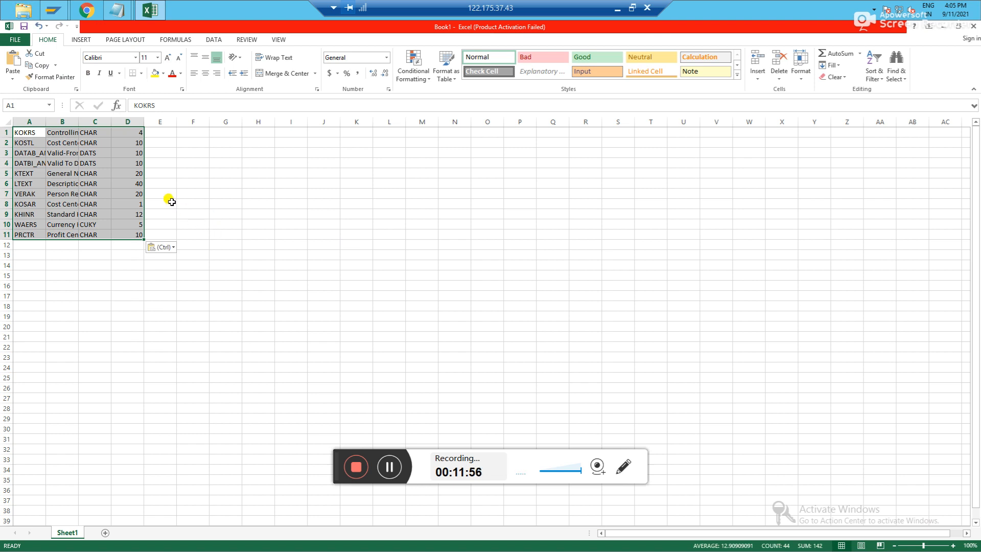
click(194, 73)
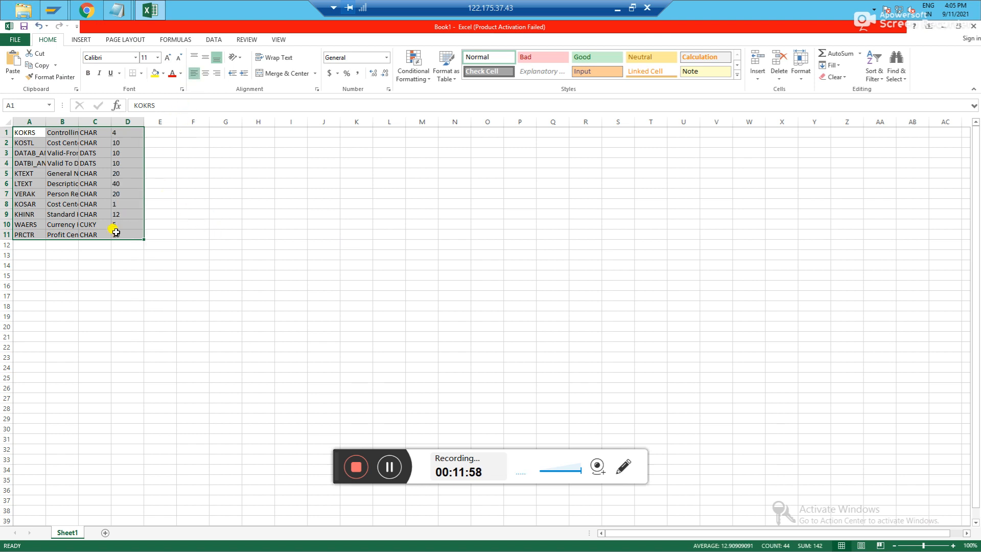
Step: Start saving the workbook to the desktop as Text (Tab delimited) under the file name Default fileds
click(16, 40)
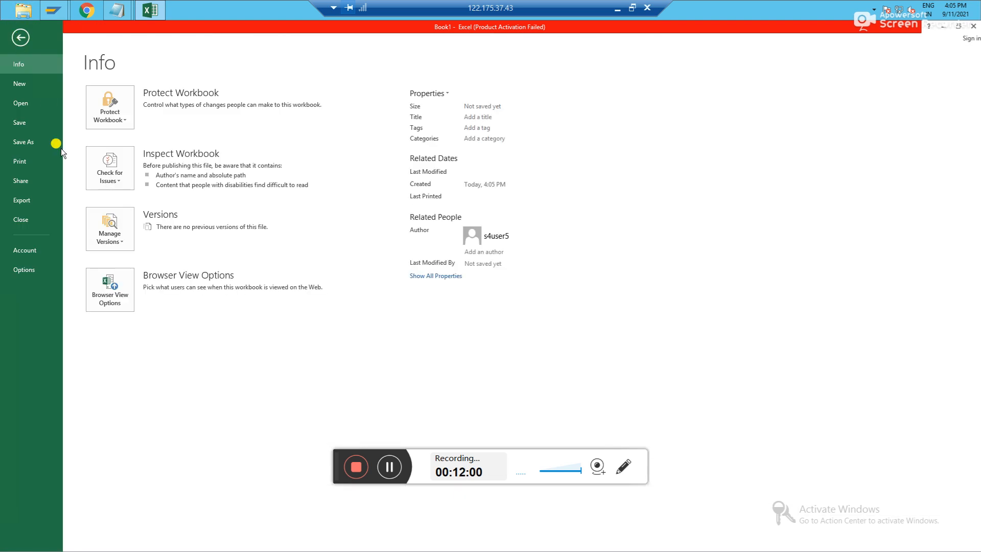
click(27, 144)
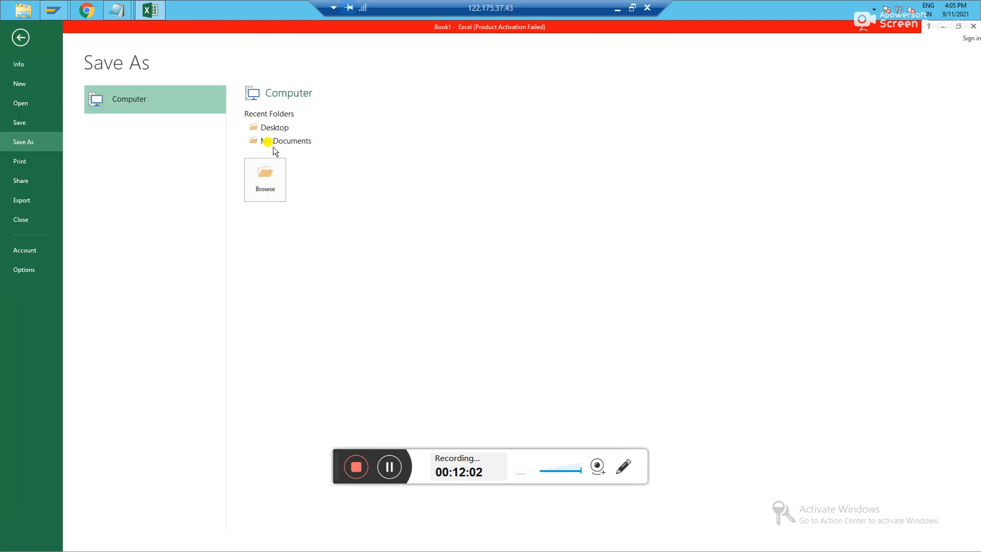
click(280, 131)
scroll(97, 144, down, 1)
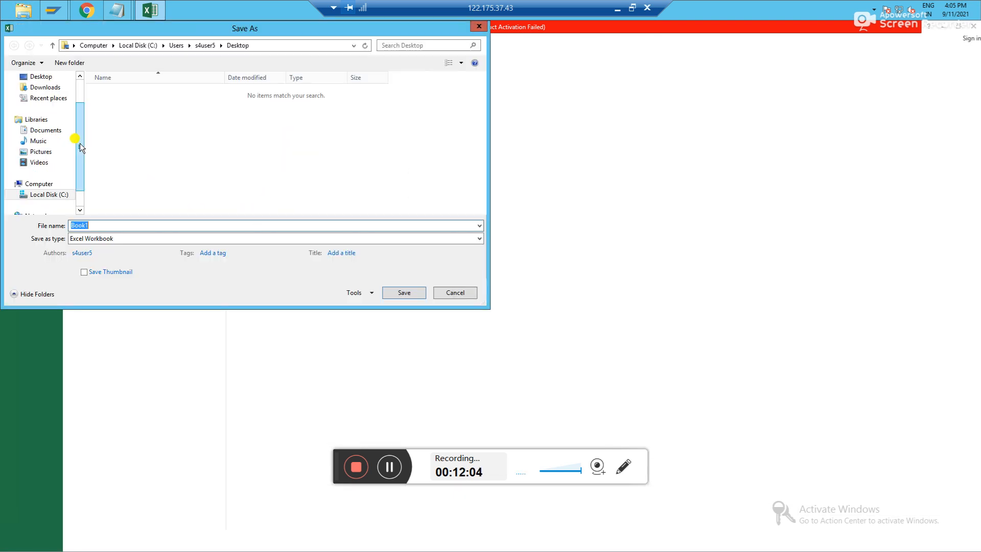
drag(83, 116, 80, 102)
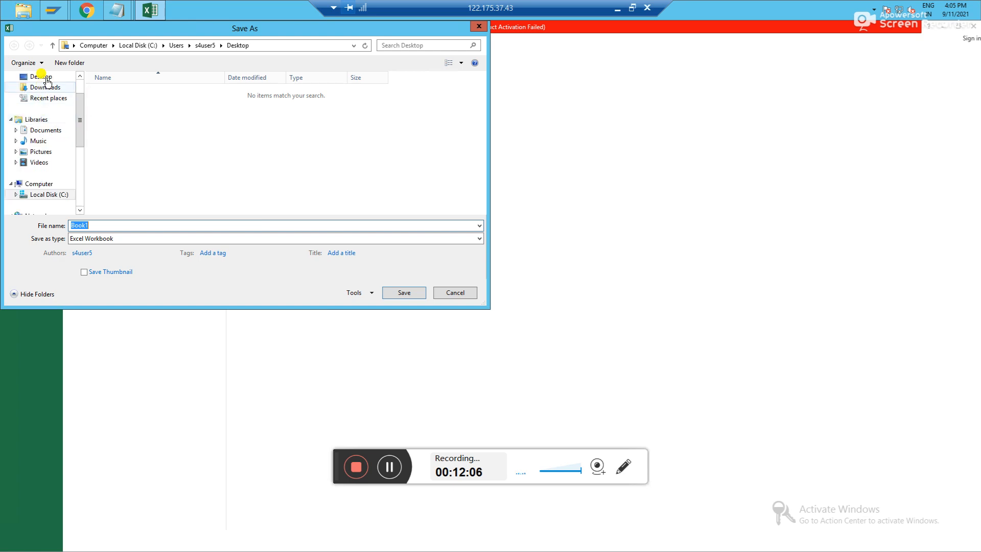
click(45, 77)
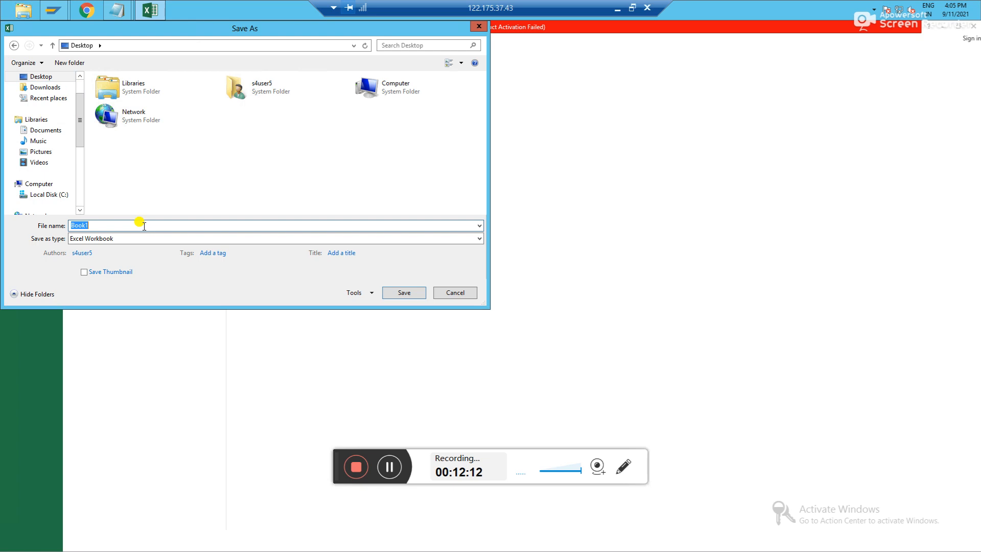
text(default file)
click(116, 237)
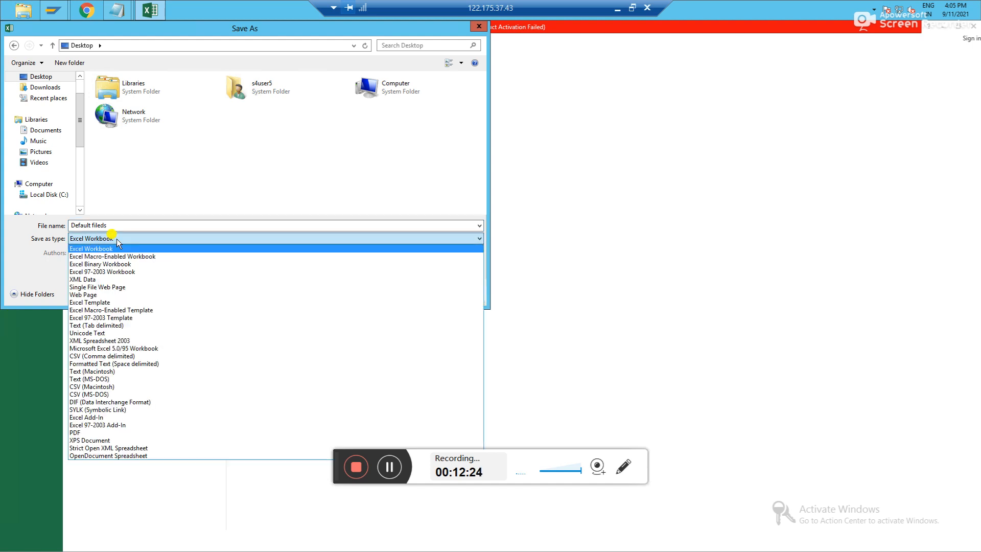
click(112, 325)
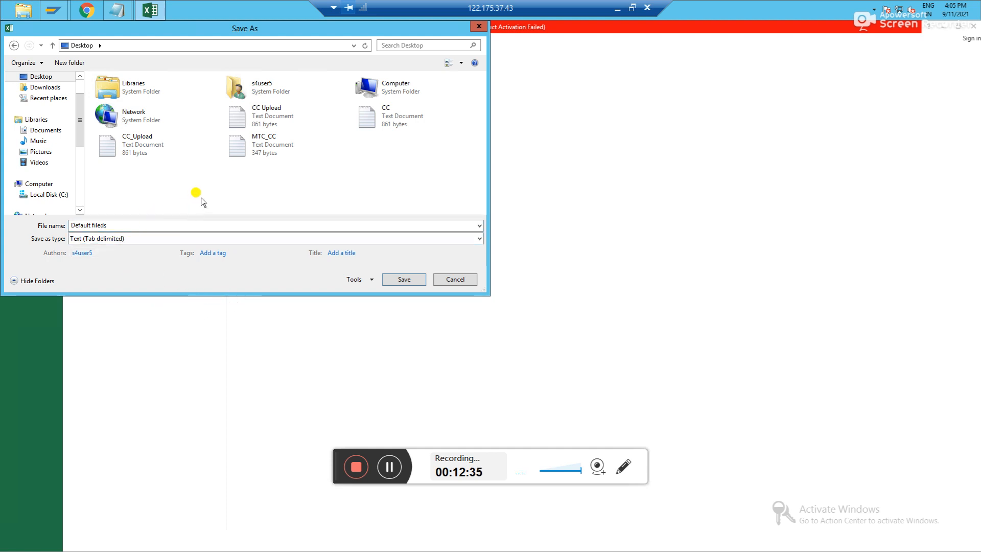
Step: Delete the old text files CC Upload, CC_Upload and CC from the desktop folder within the save dialog
click(139, 146)
click(247, 150)
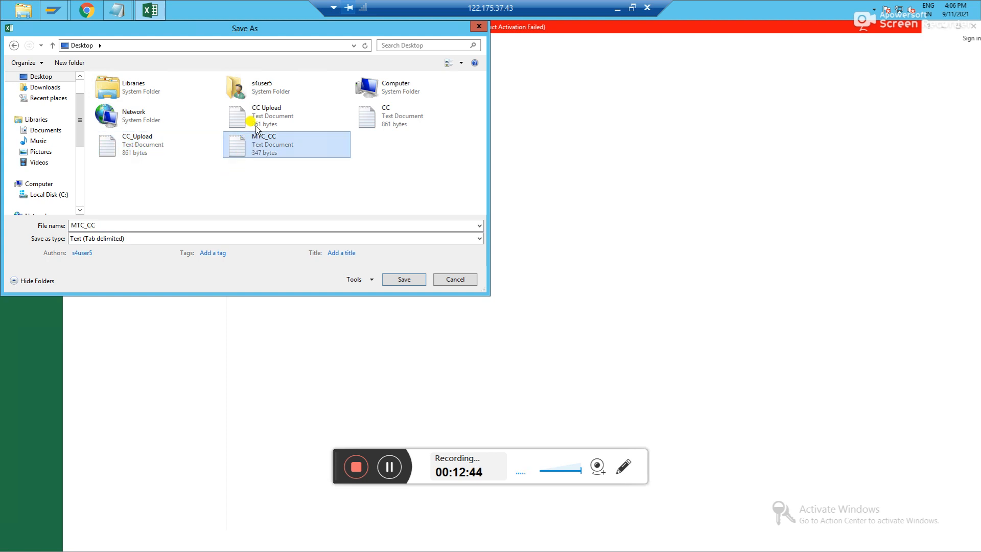
click(258, 123)
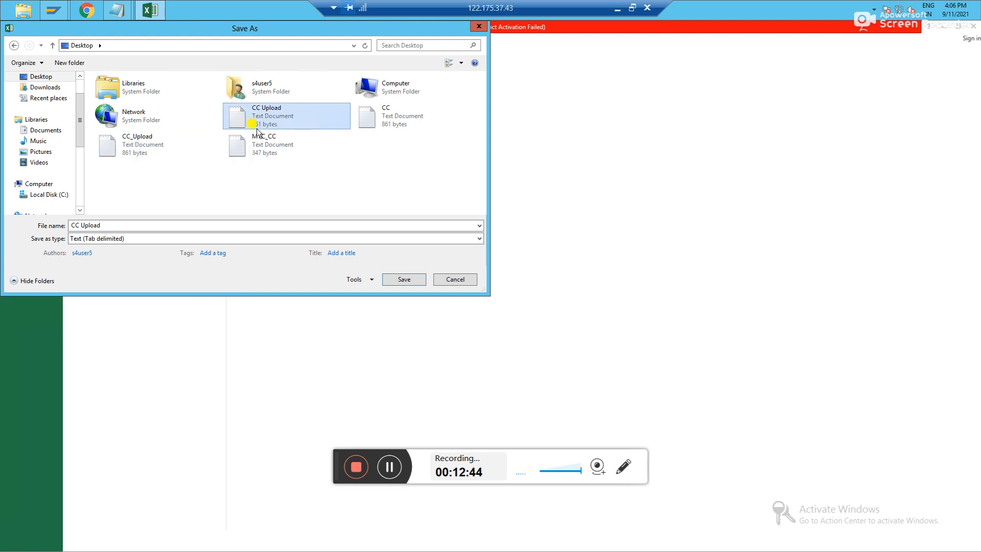
right_click(305, 120)
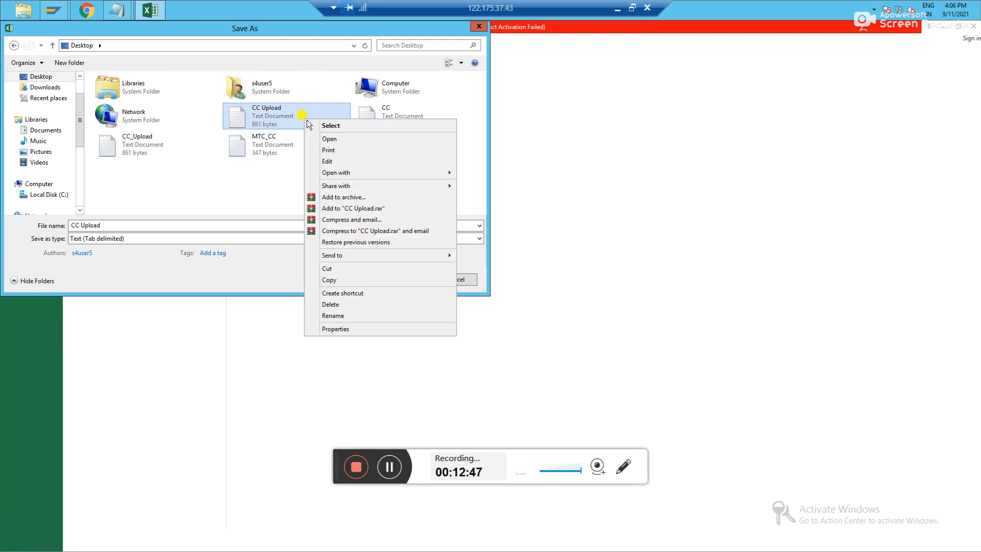
click(337, 305)
right_click(379, 121)
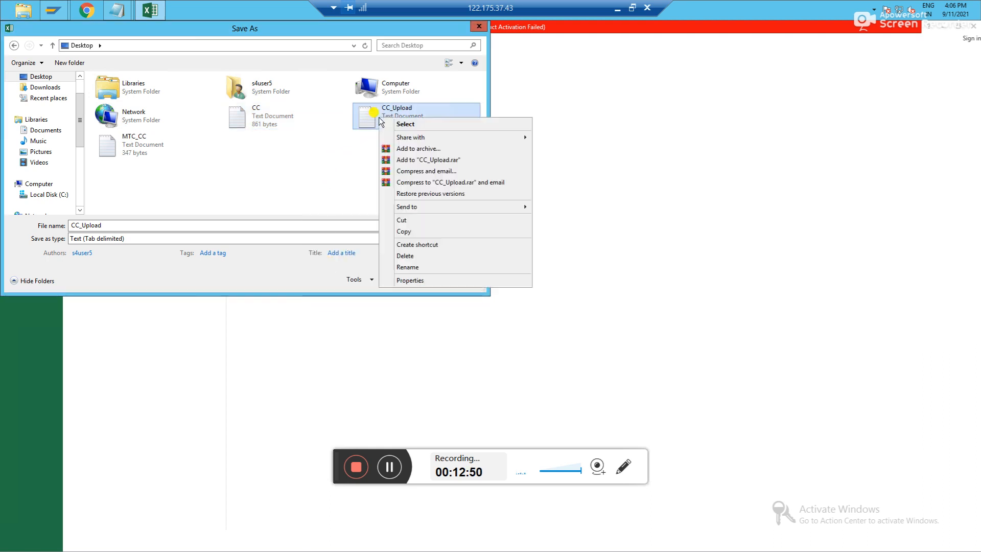
click(404, 256)
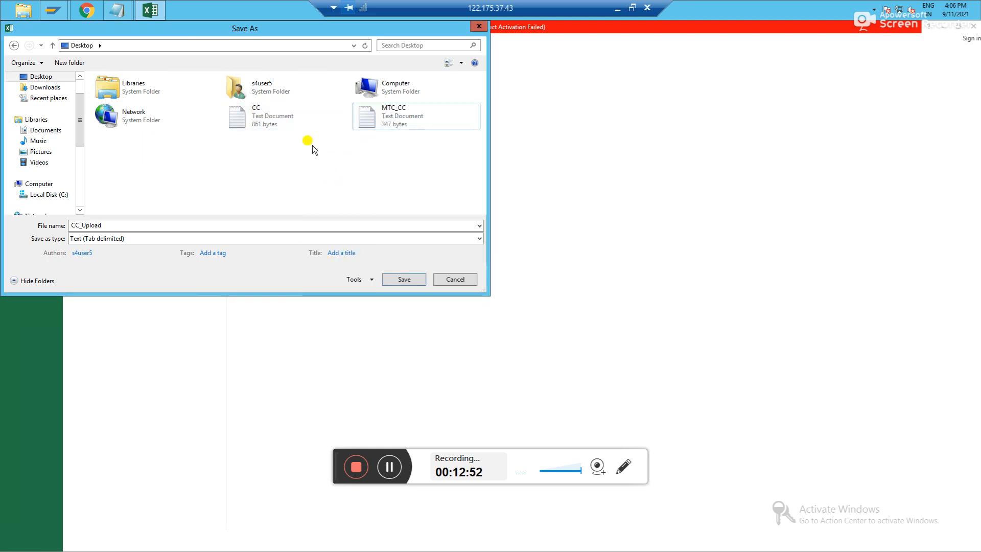
right_click(263, 121)
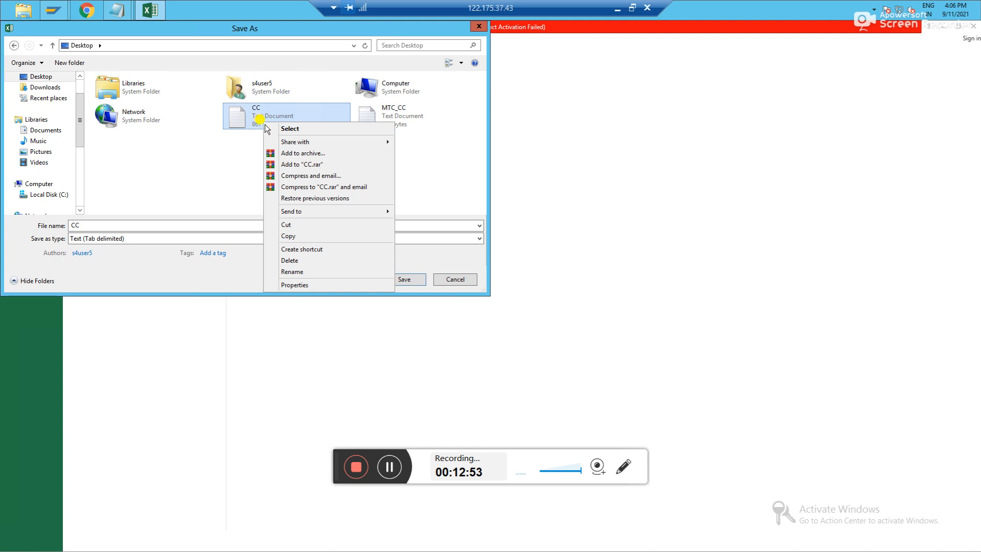
click(298, 260)
Step: Delete the old MTC_CC text file from the desktop as well and close the save dialog without saving
right_click(295, 121)
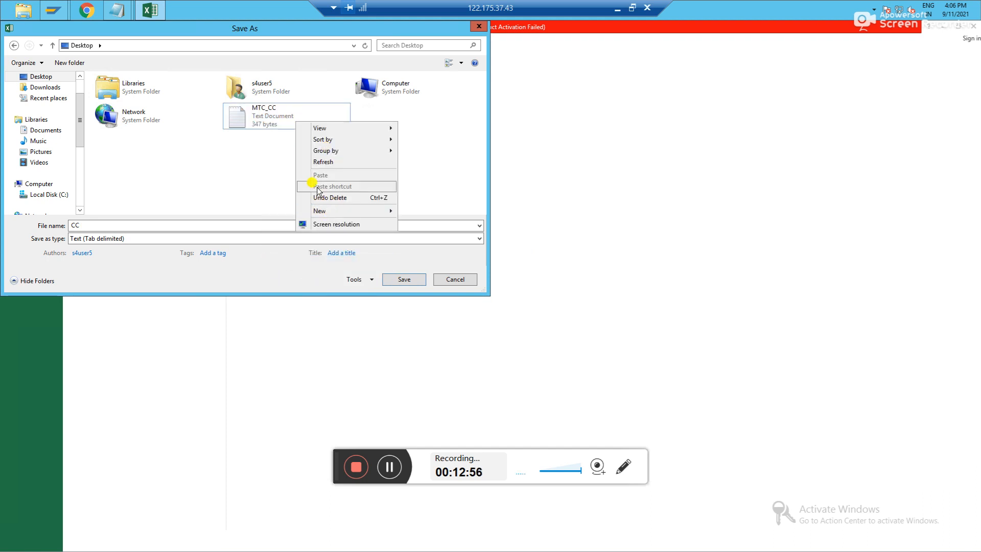
click(256, 121)
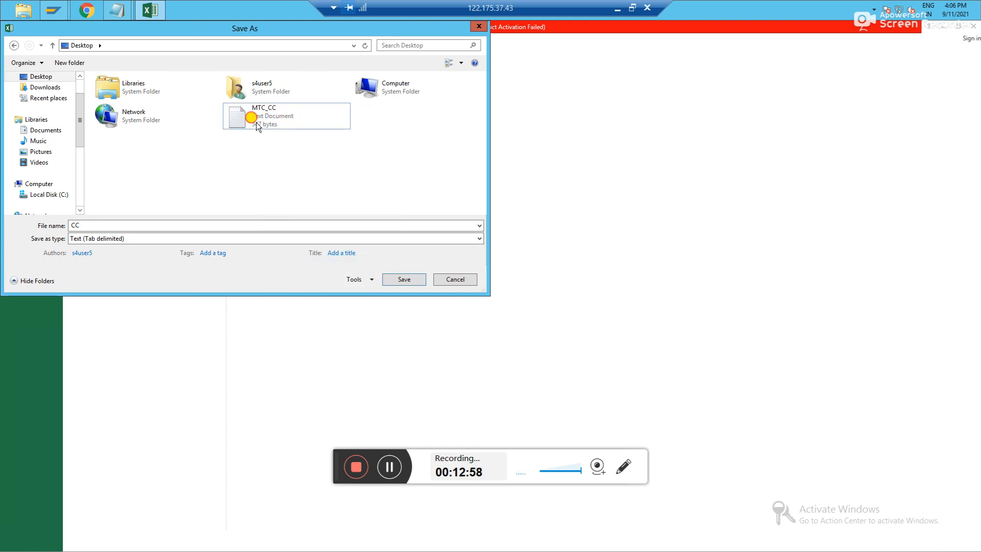
click(256, 121)
right_click(256, 122)
click(285, 261)
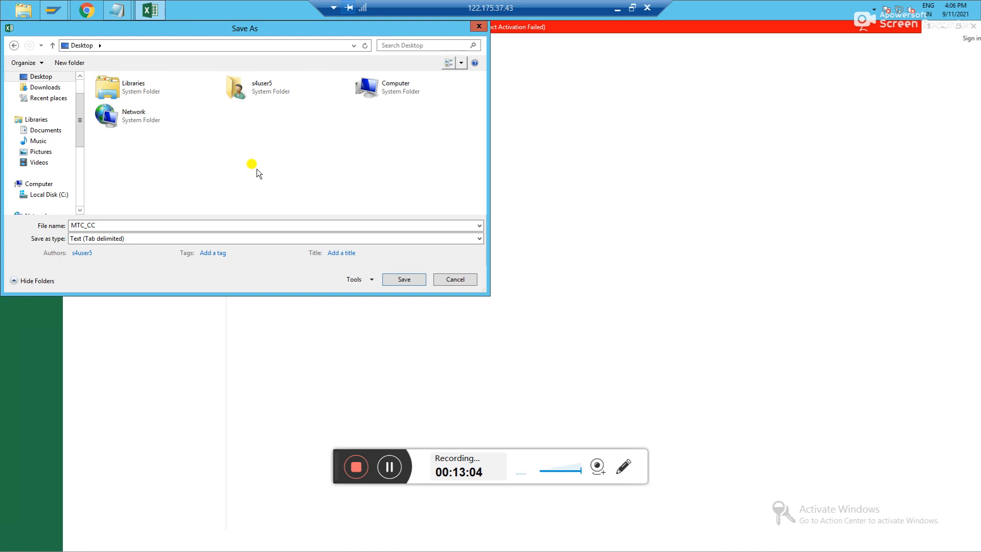
click(480, 26)
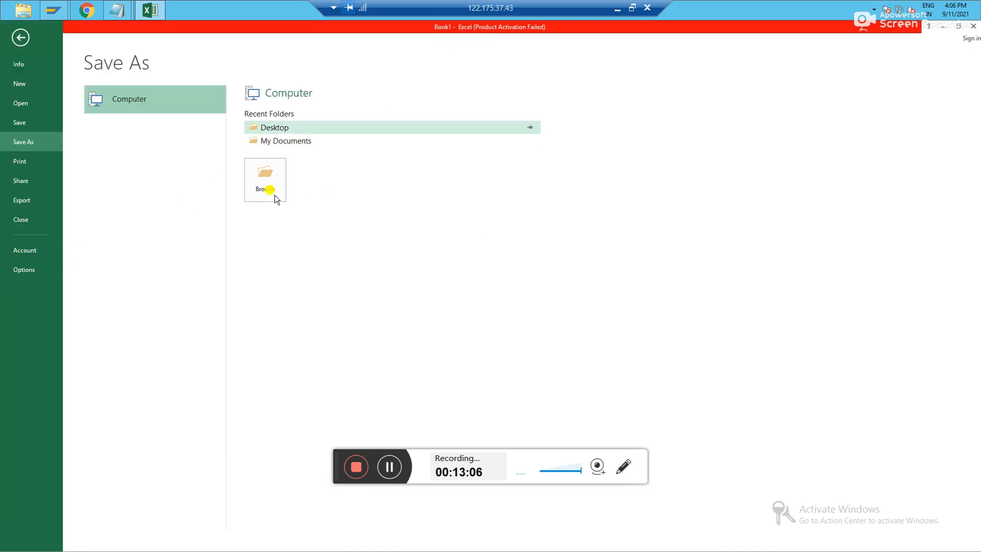
Step: Save the workbook to the desktop as MTC_CC in Text (Tab delimited) format and agree to keep that format
click(277, 125)
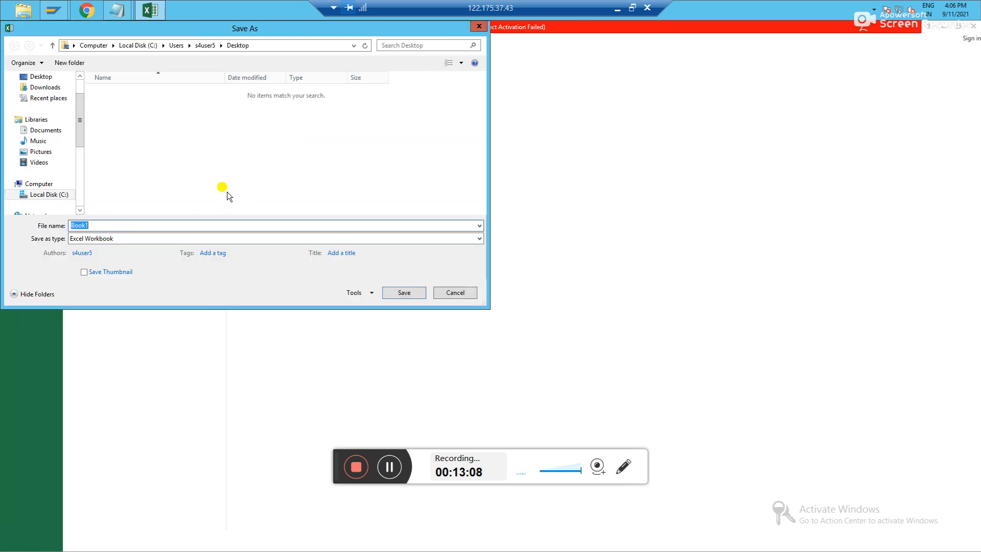
scroll(41, 81, up, 1)
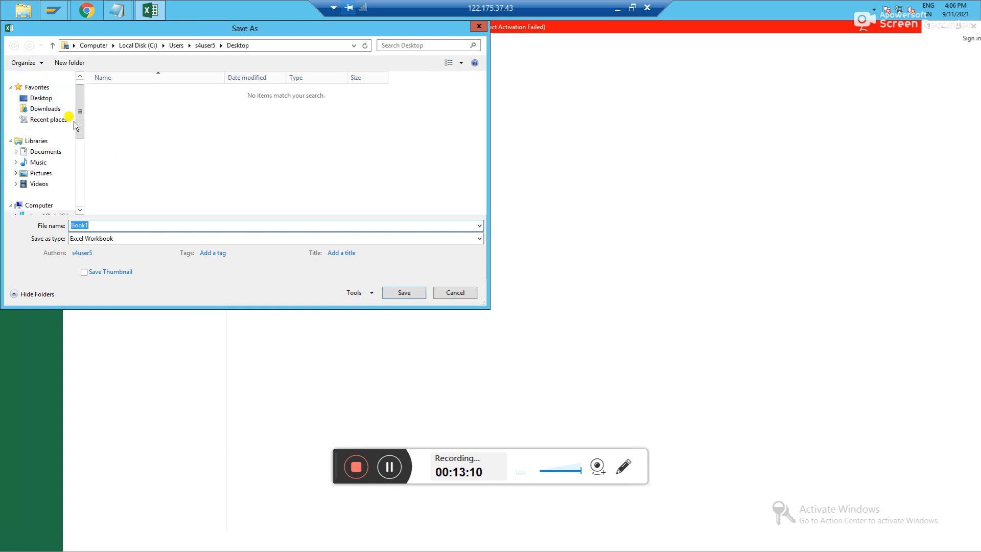
click(34, 96)
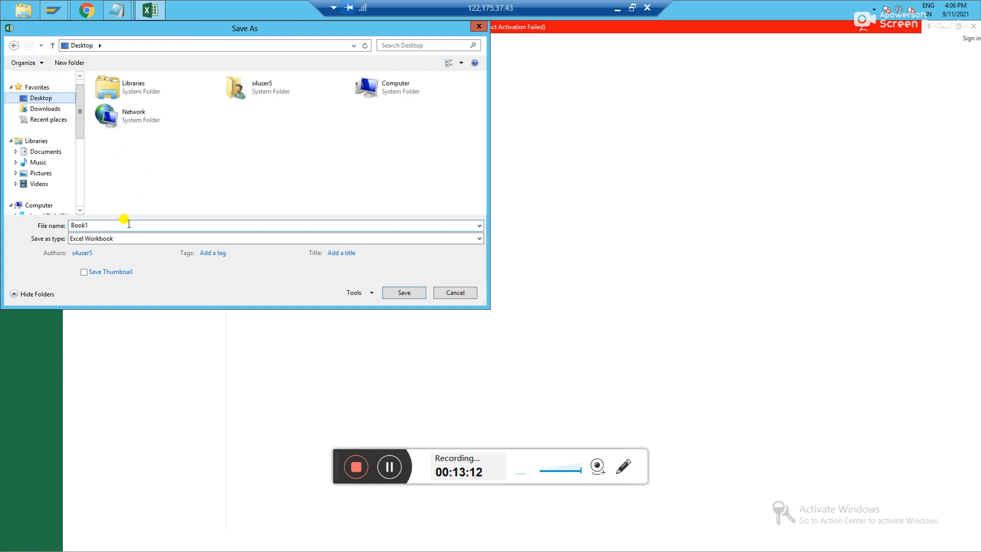
click(142, 237)
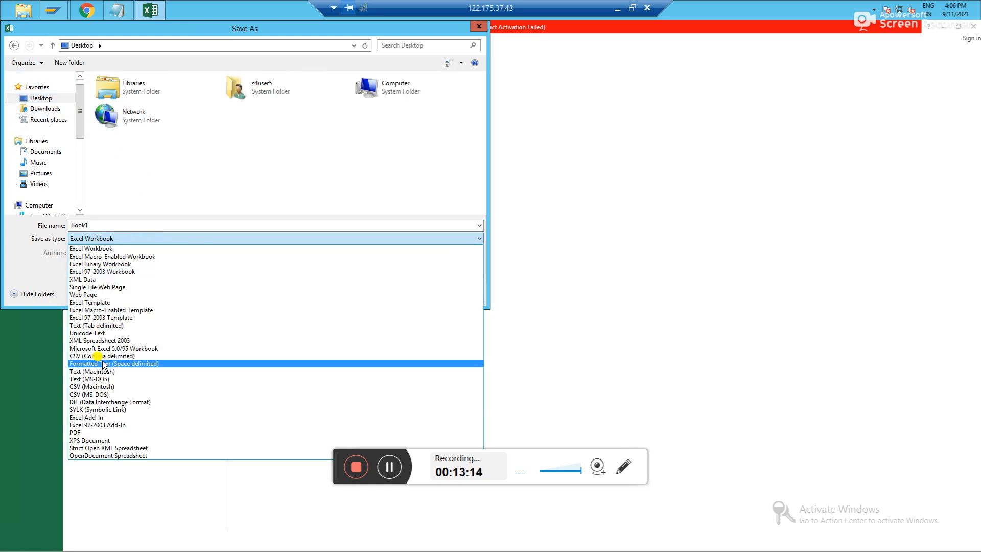
click(105, 324)
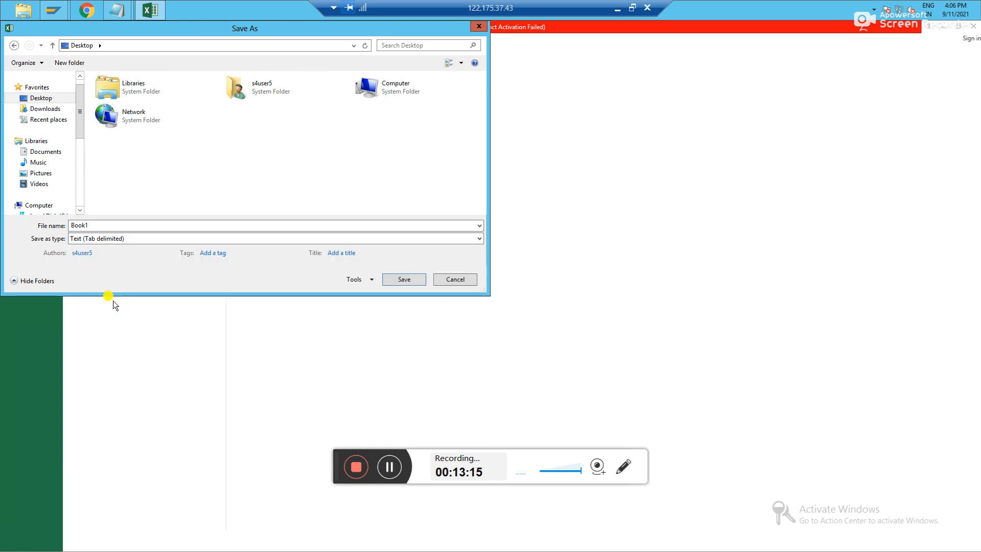
double_click(118, 227)
text(M)
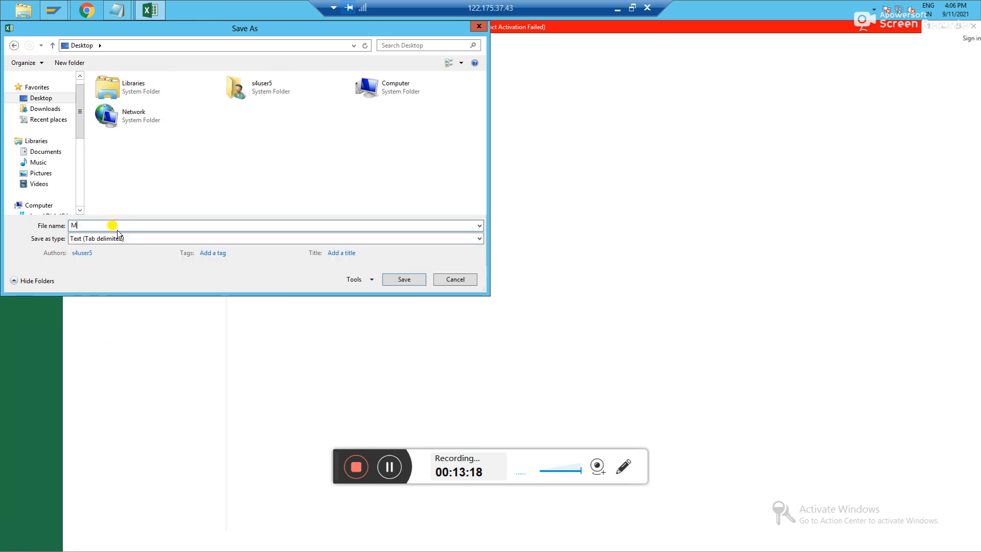
text(TC_CC)
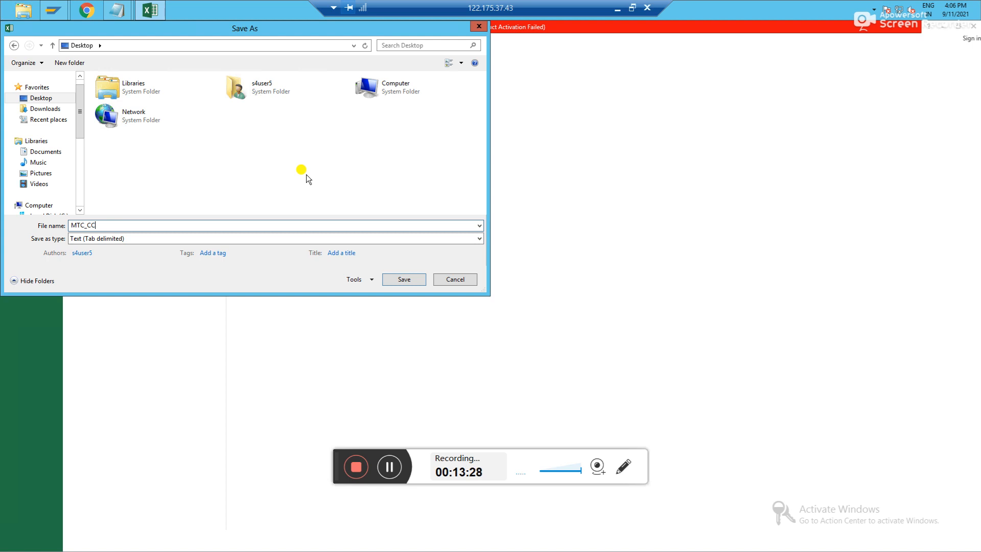
click(397, 279)
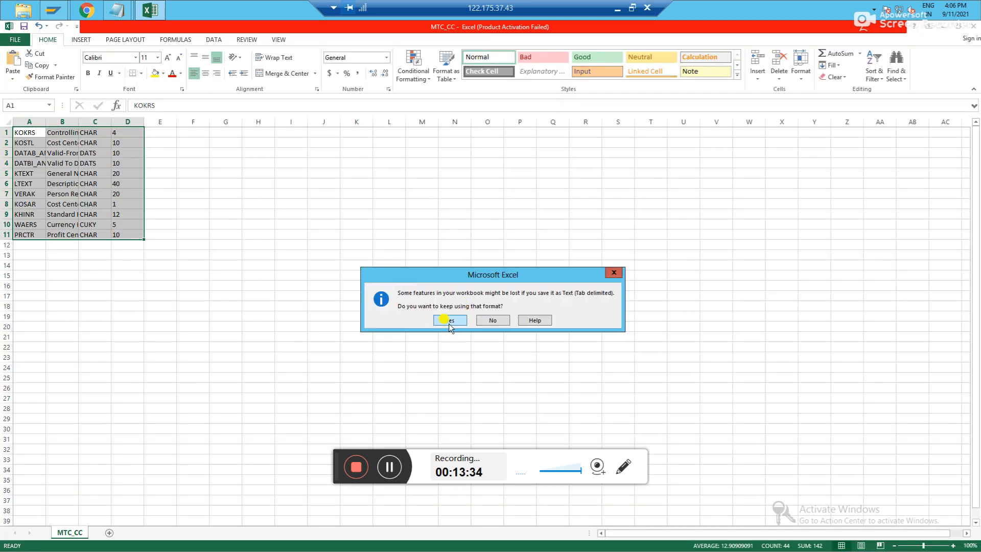
click(450, 320)
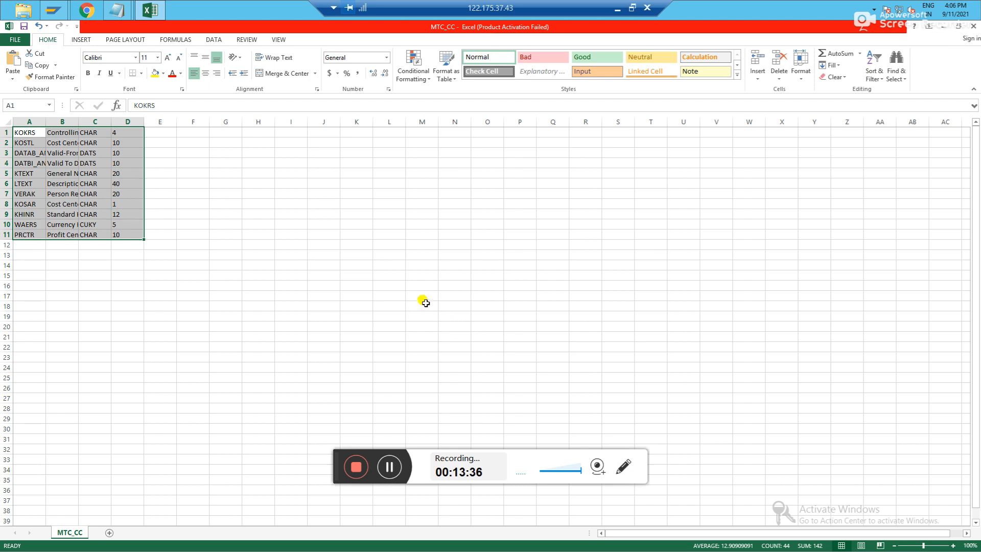
Step: Switch to SAP, return to the process steps, and open Define Source Structures in change mode
key(alt+Tab)
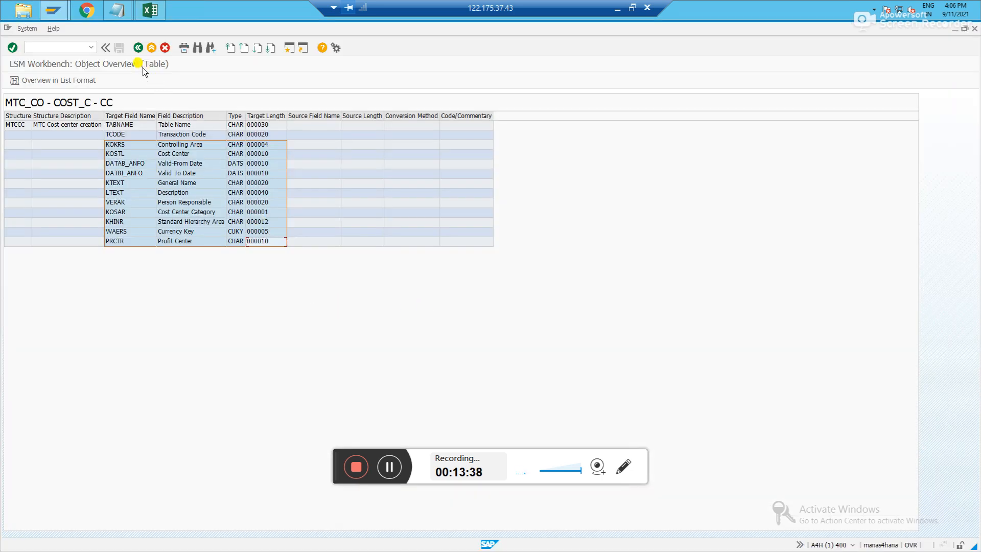
click(138, 48)
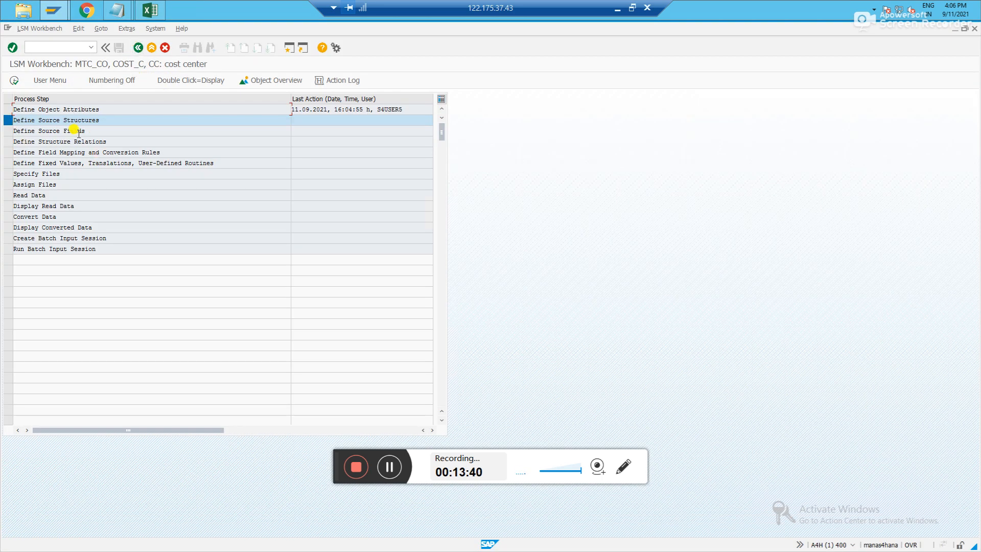
click(14, 81)
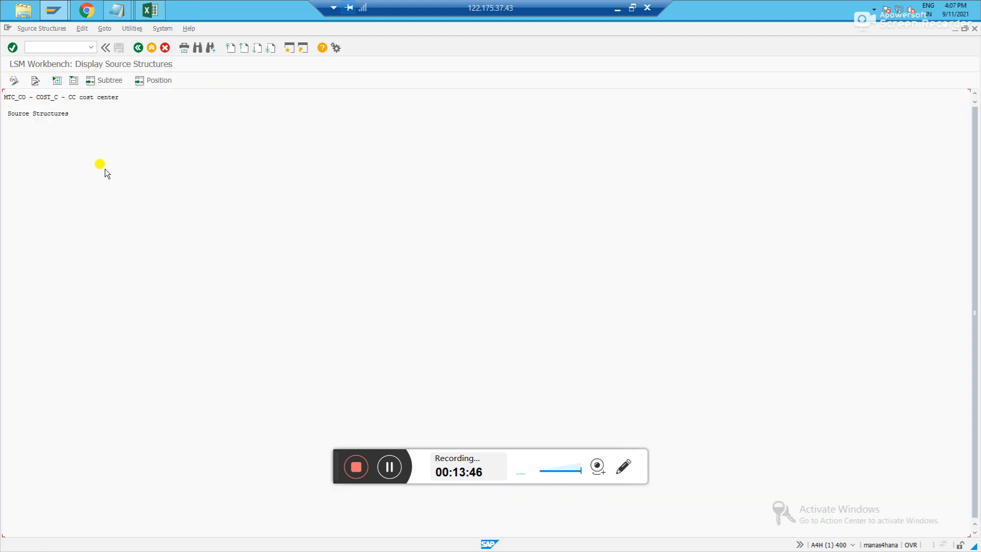
click(18, 84)
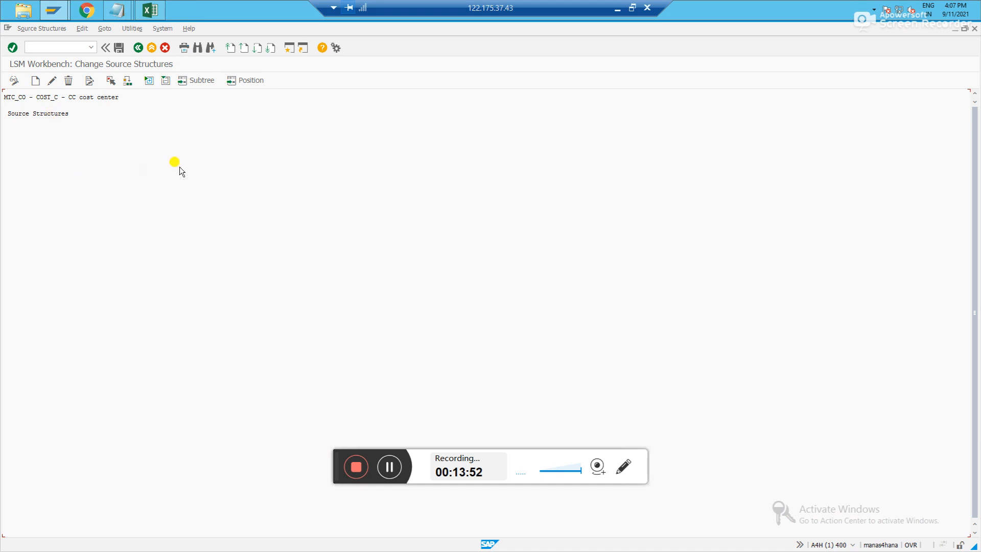
Step: Try to create a source structure named MTCCC with the description MTC Cost center
click(37, 81)
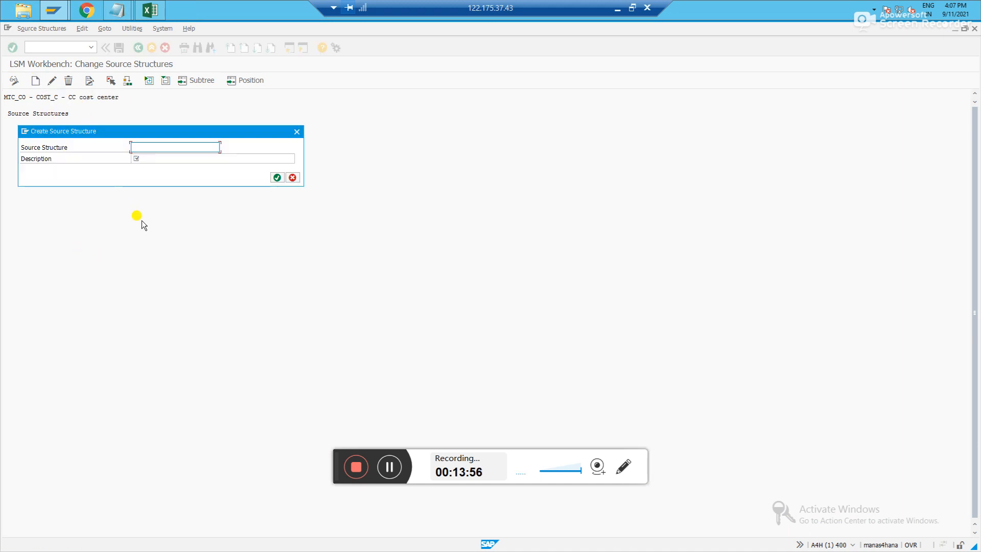
text(MTC)
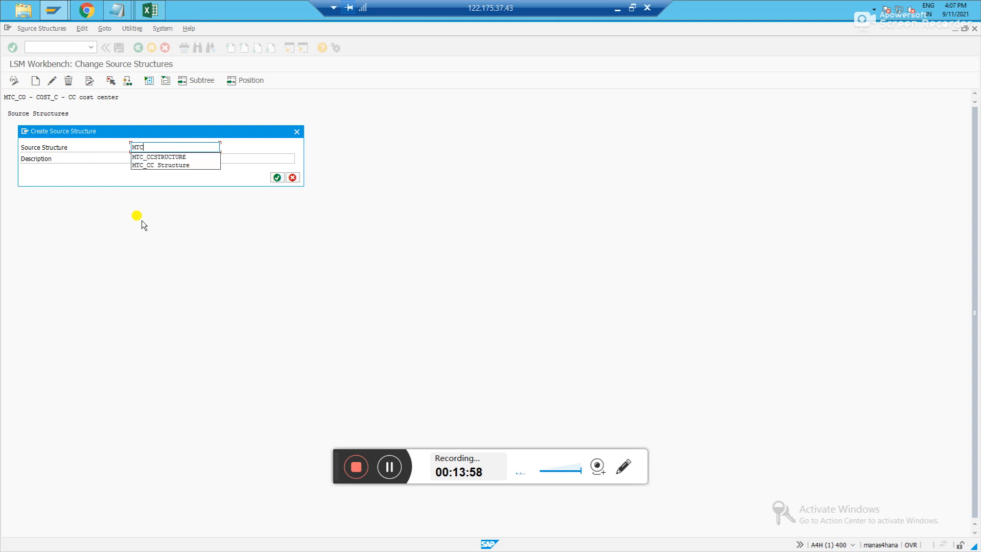
text(CC)
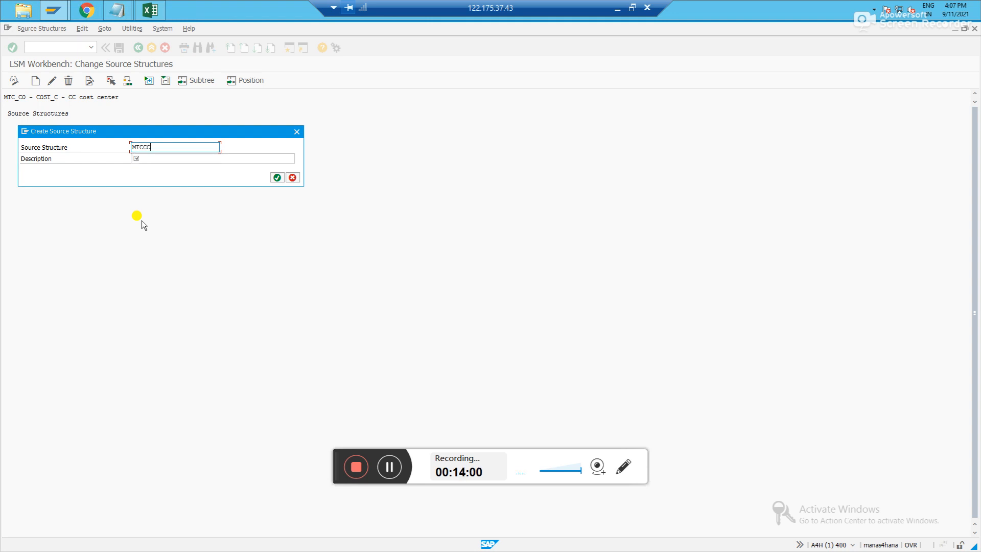
key(Tab)
text(MTC )
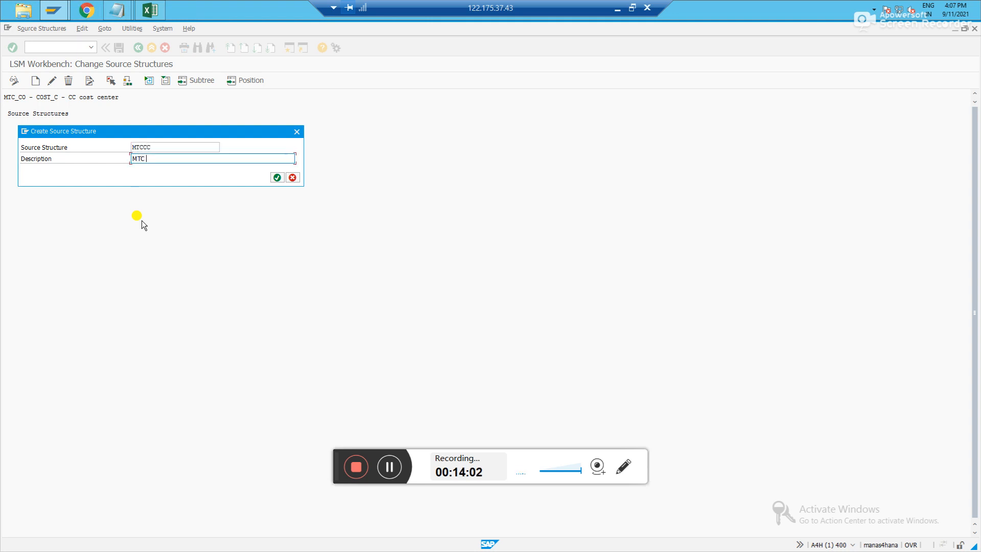
text(Cost center)
drag(161, 147, 128, 146)
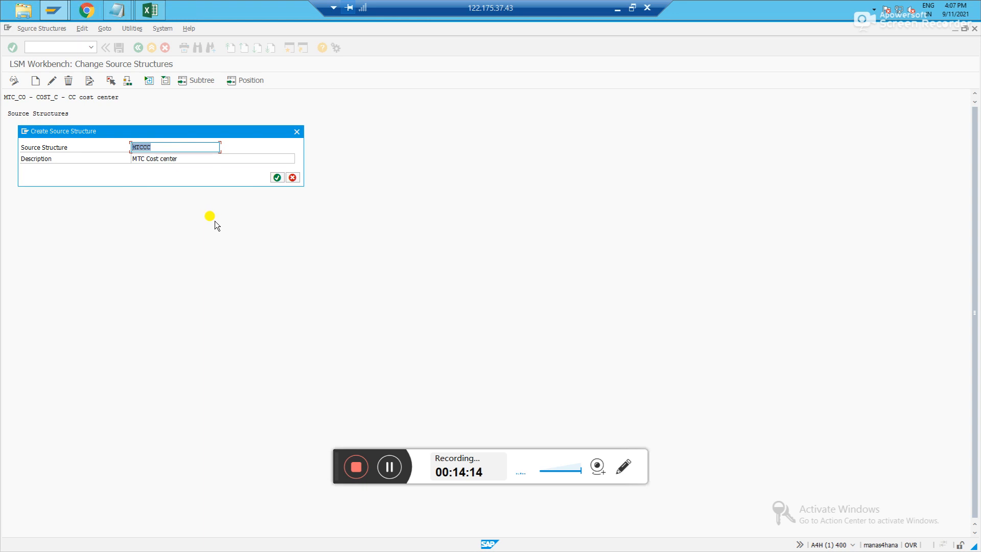
click(276, 179)
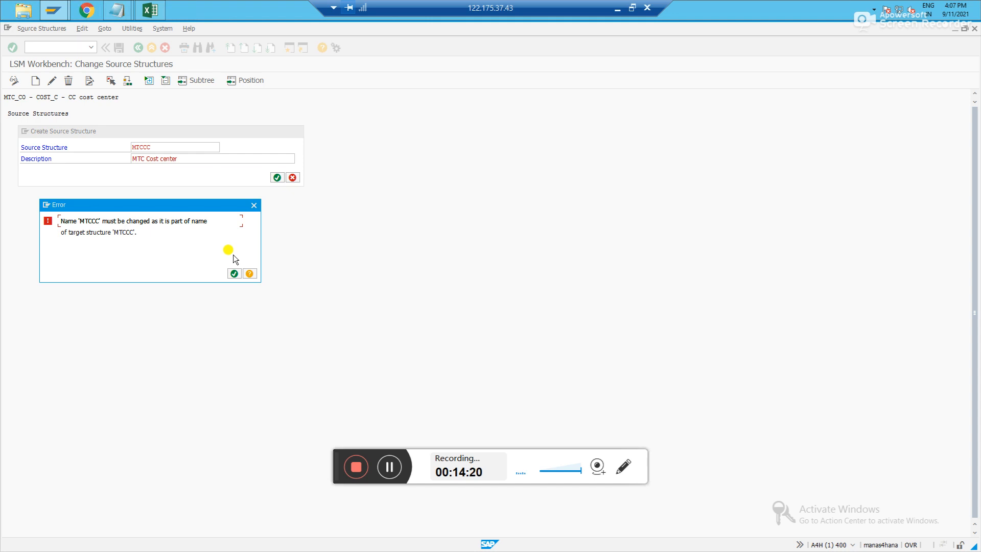
click(253, 204)
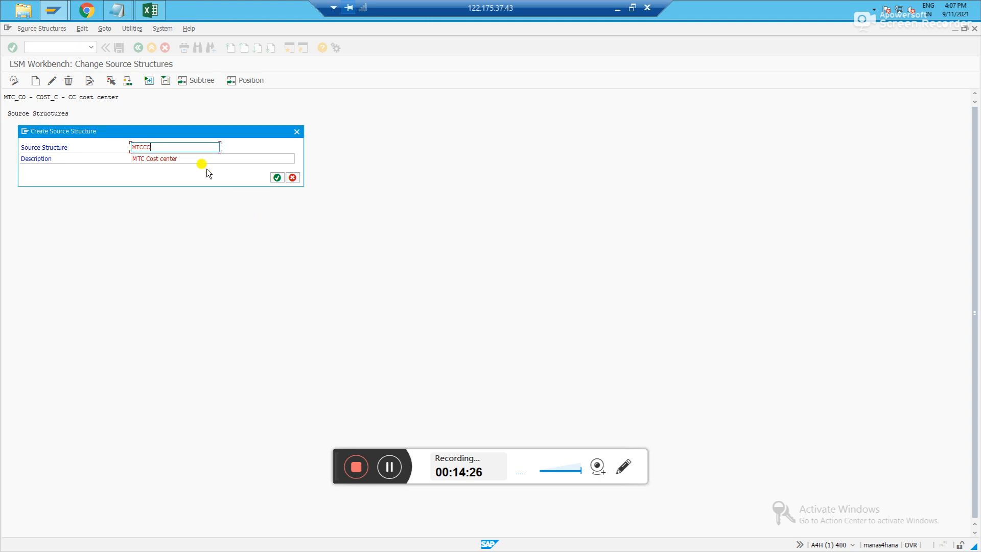
Step: Try to create the source structure under the shortened name MTCC
key(BackSpace)
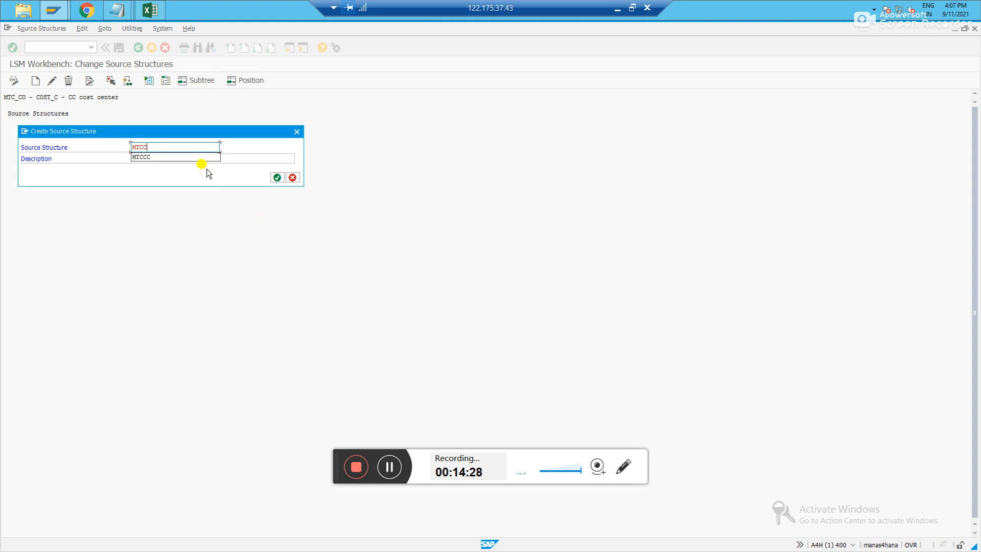
click(277, 177)
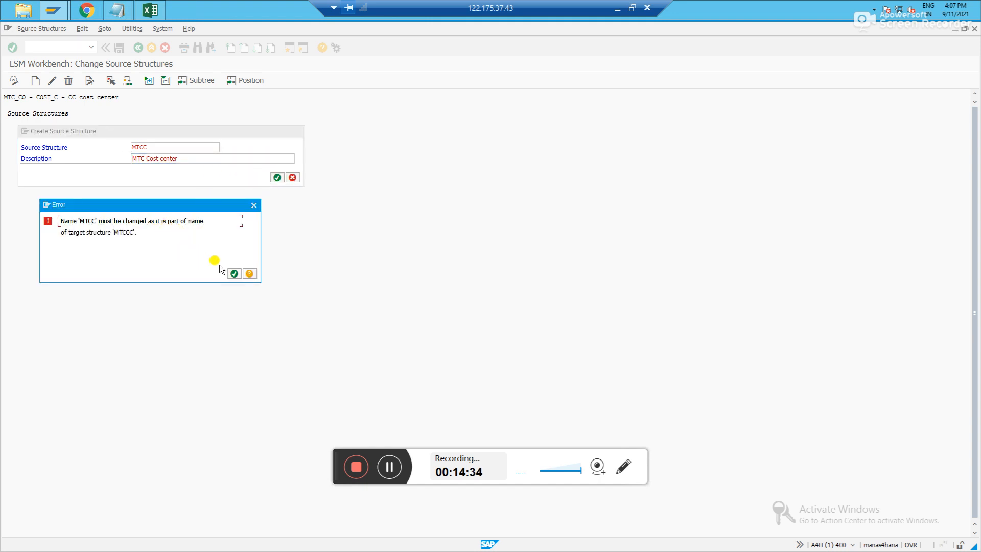
click(234, 273)
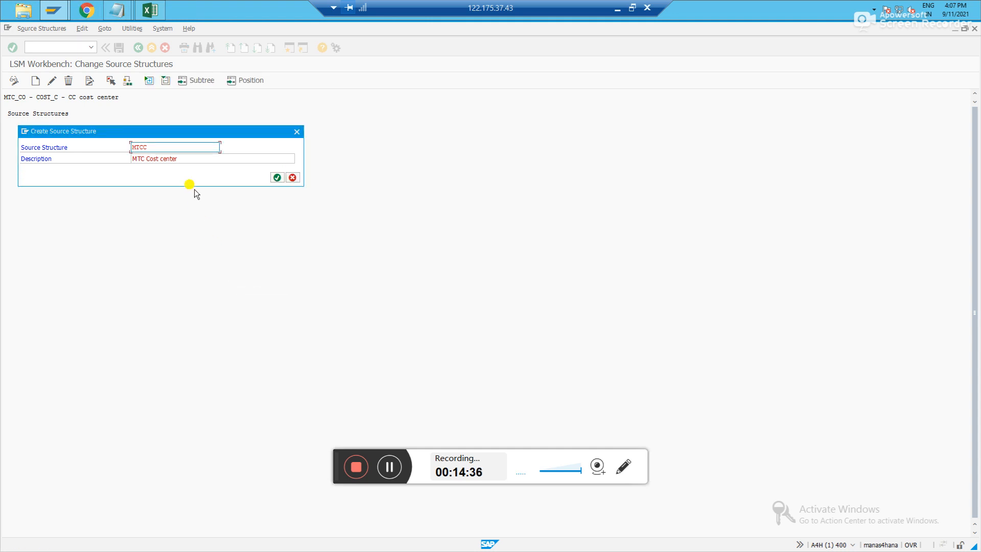
Step: Create the source structure under the name CCMTC, save it and return to the process steps
key(BackSpace)
key(BackSpace)
key(BackSpace)
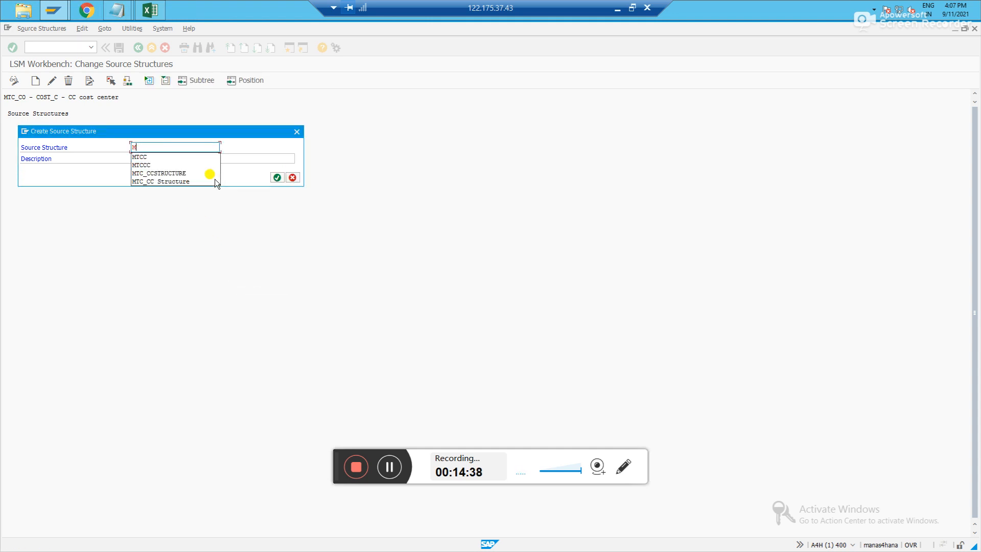
key(BackSpace)
text(CC)
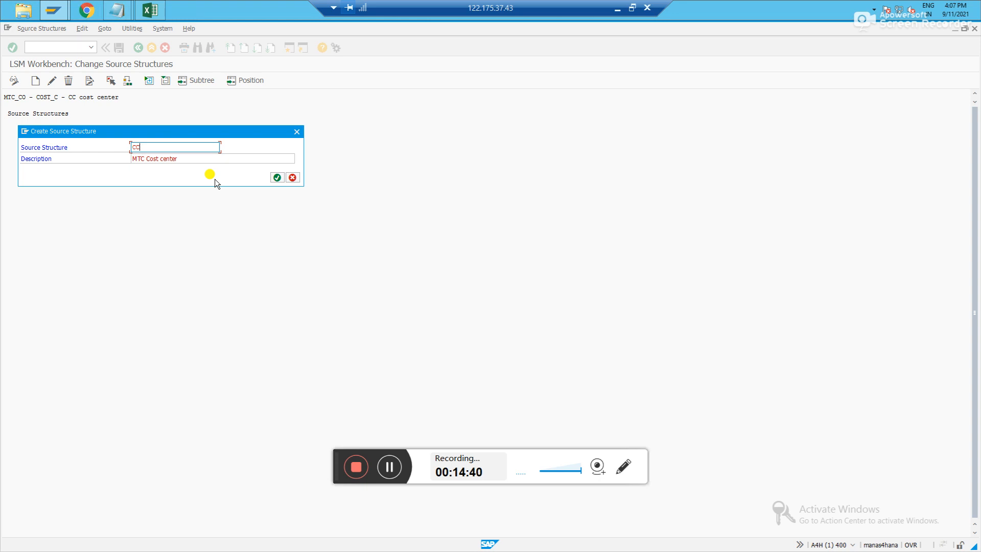
text(MTC)
key(Tab)
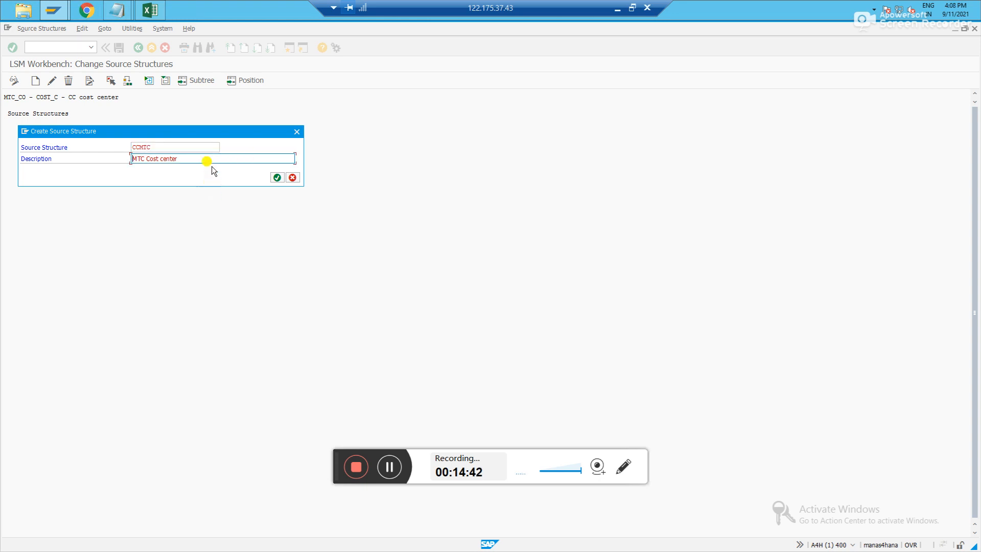
click(275, 177)
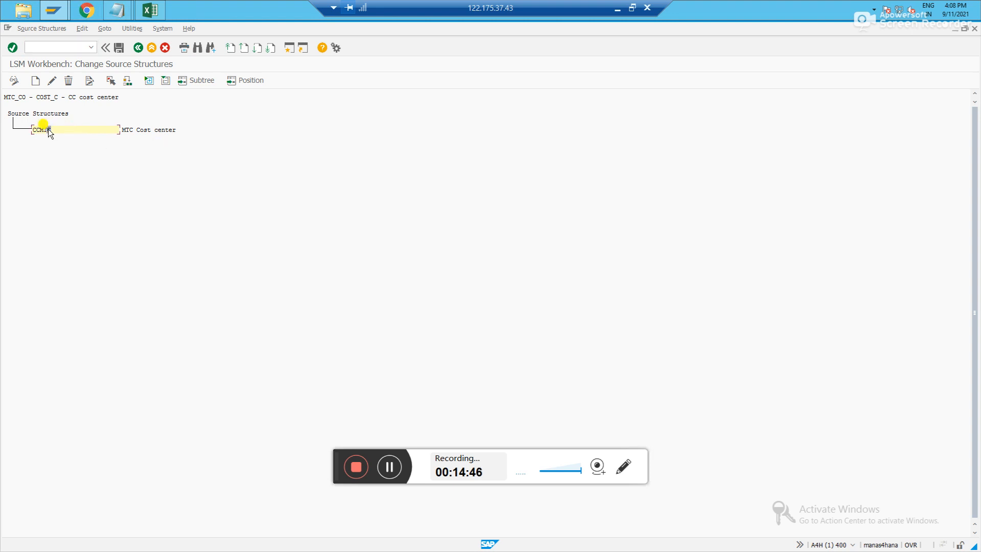
click(119, 47)
click(138, 48)
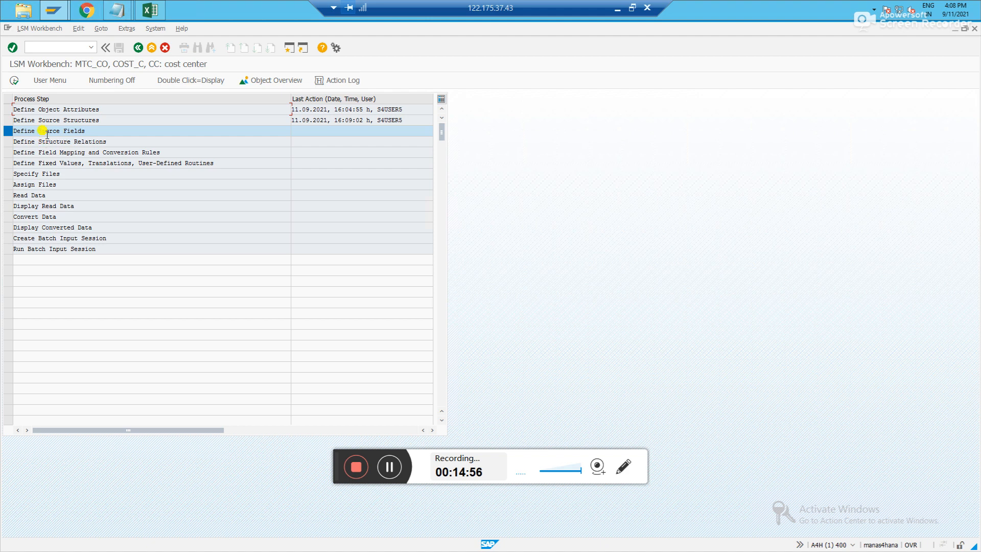
Step: Open Define Source Fields in change mode and select the CCMTC structure
click(19, 83)
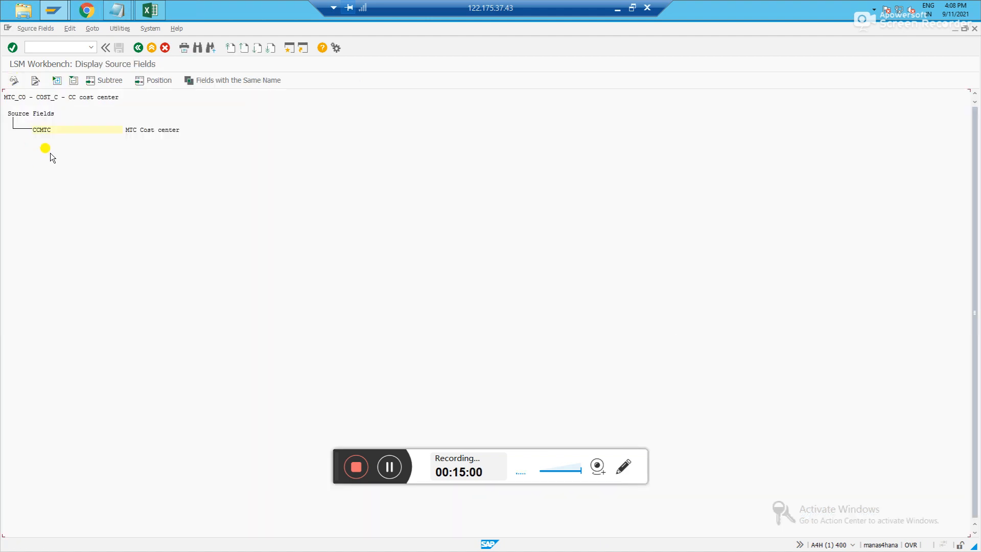
click(44, 130)
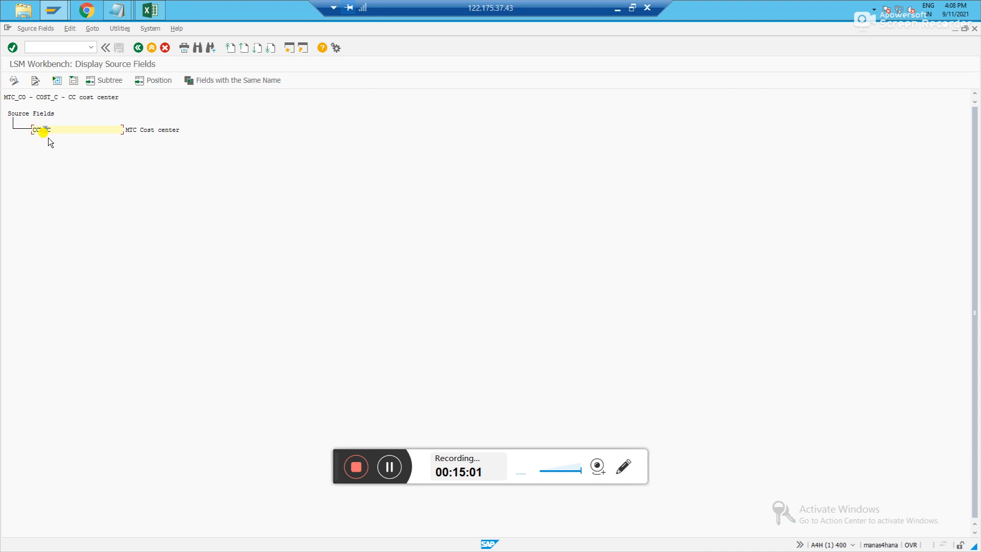
click(13, 81)
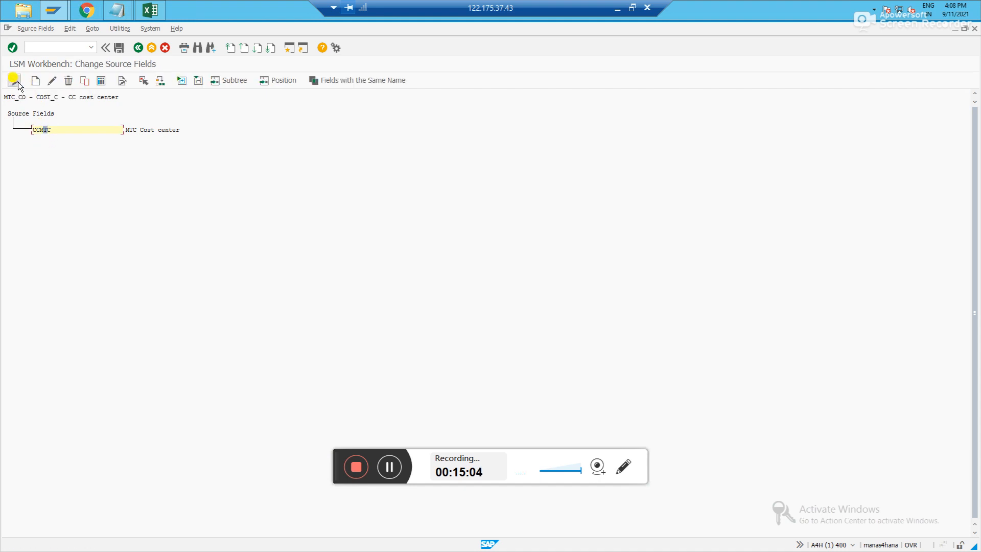
click(45, 130)
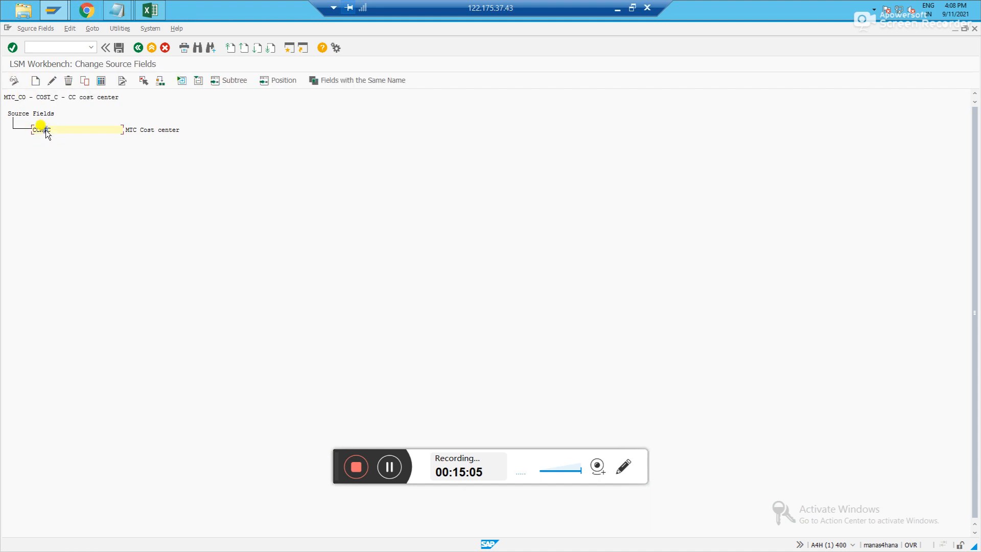
Step: Start copying fields into CCMTC with the Upload (Text Separated with Tabs) option and accept the file structure note
click(86, 84)
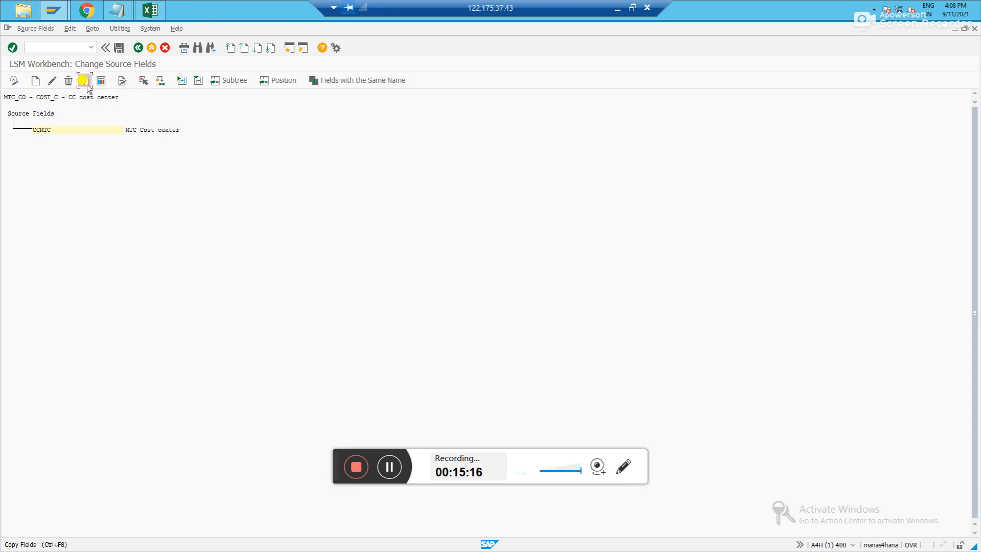
drag(428, 130, 422, 125)
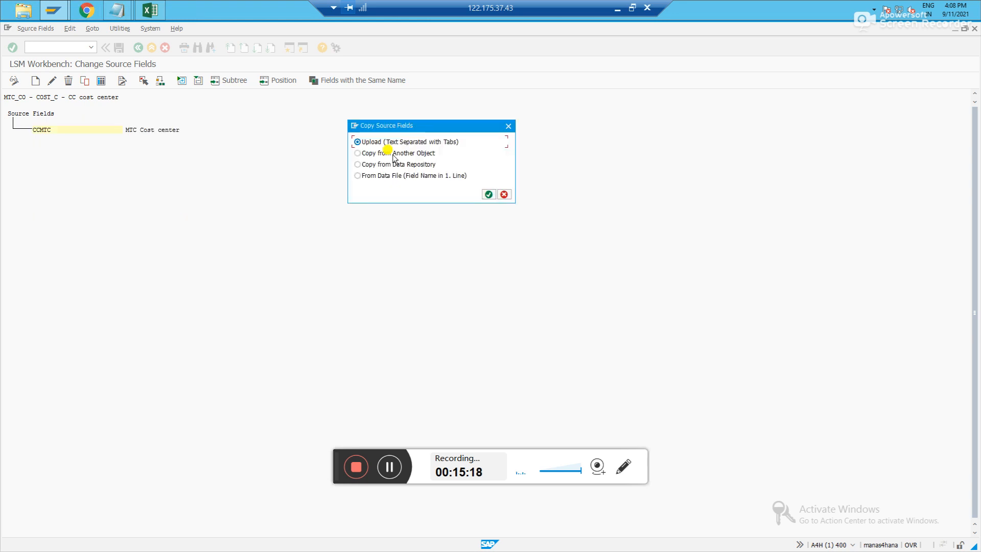
click(488, 195)
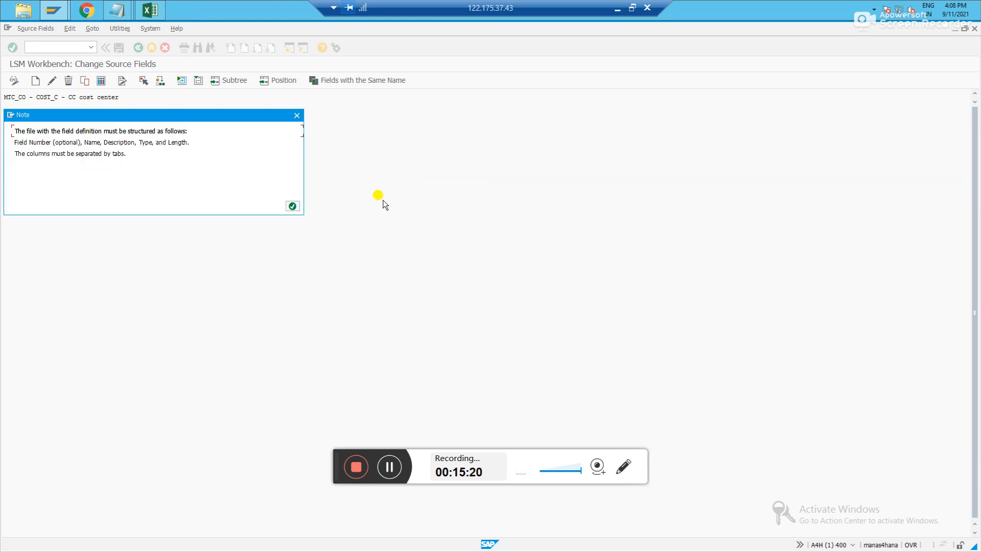
click(294, 207)
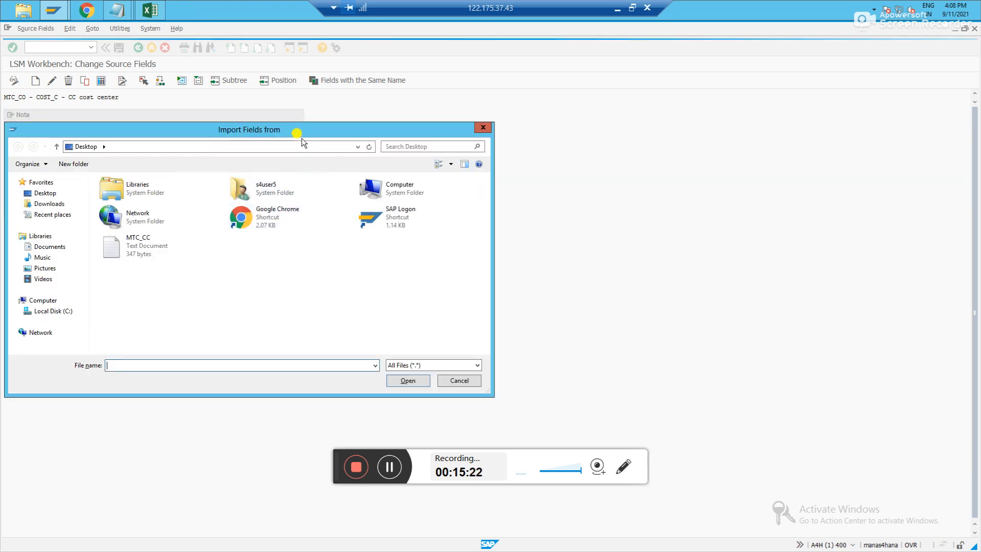
Step: Import the fields from the desktop file MTC_CC, allowing access to it, and save the source fields before returning to the process steps
drag(320, 131, 467, 130)
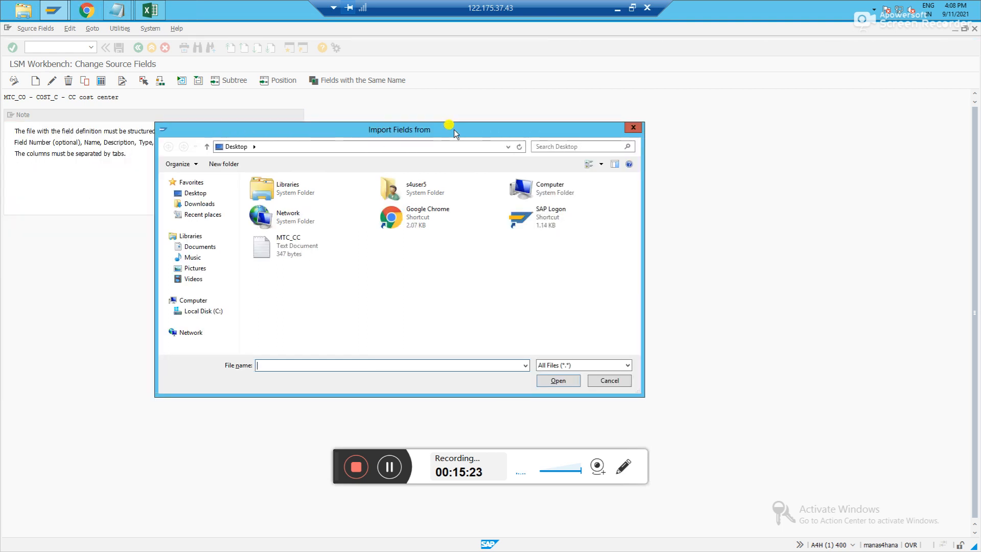
click(193, 193)
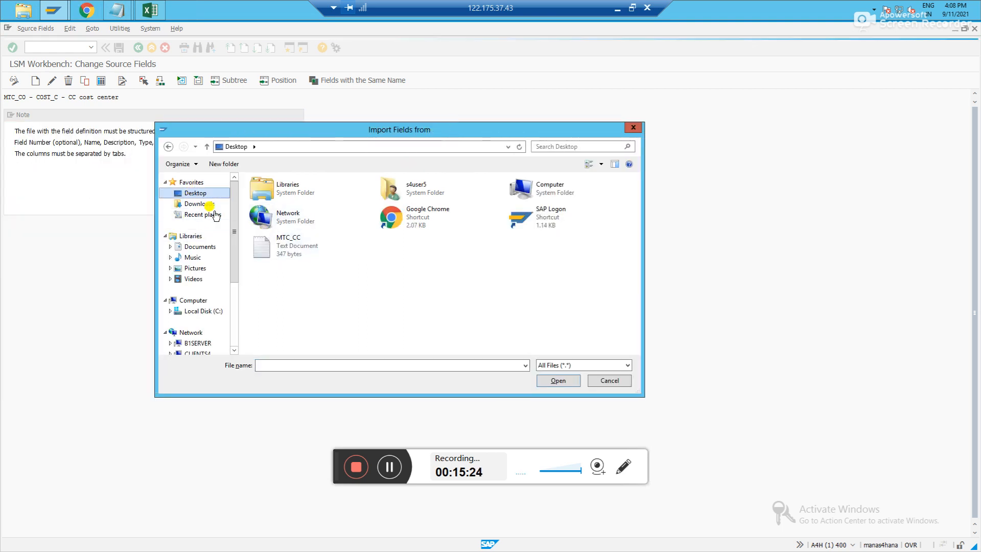
click(301, 248)
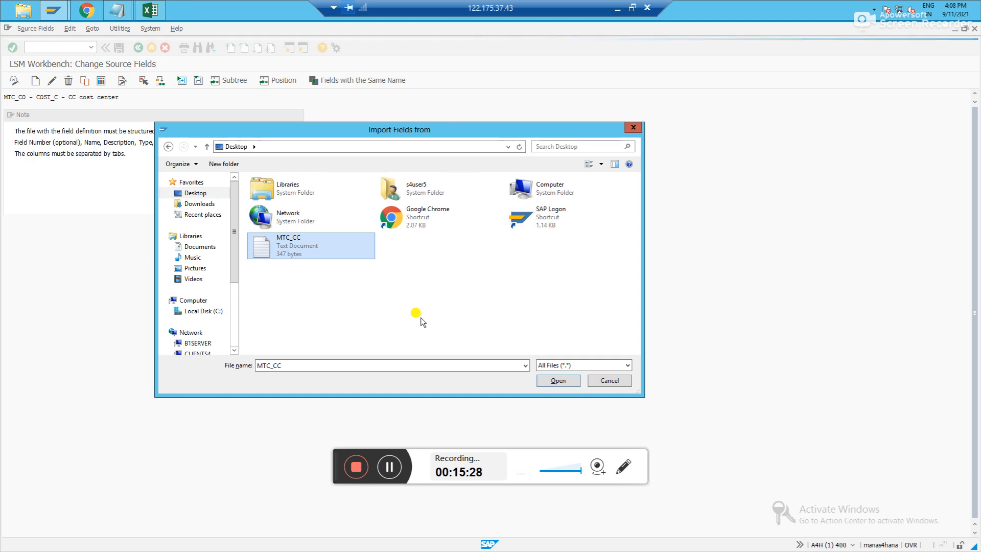
click(557, 382)
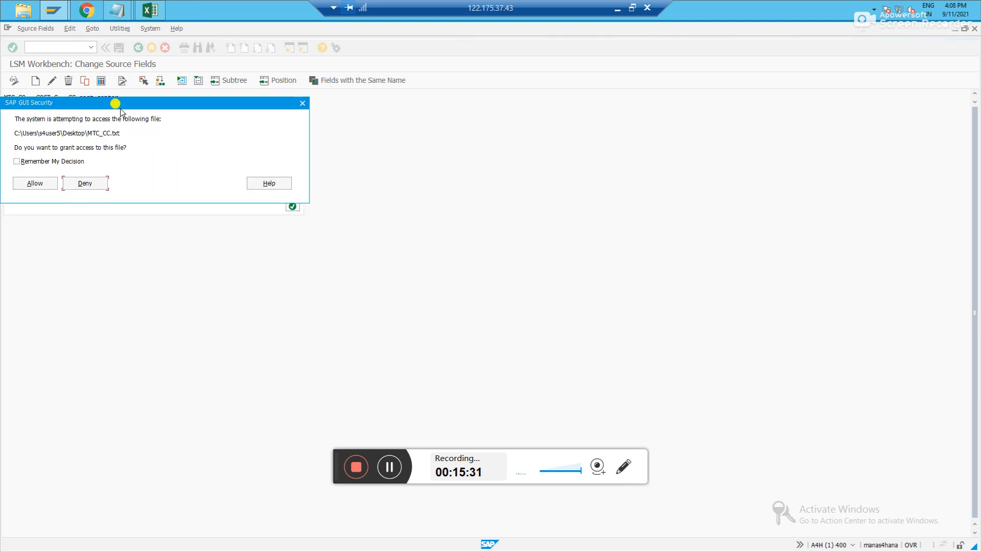
drag(114, 103, 358, 133)
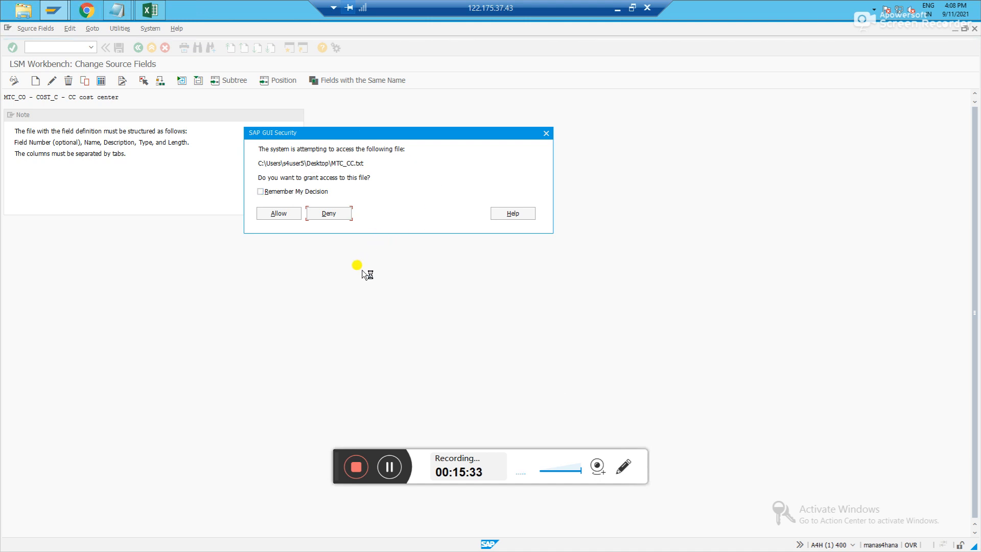
click(286, 214)
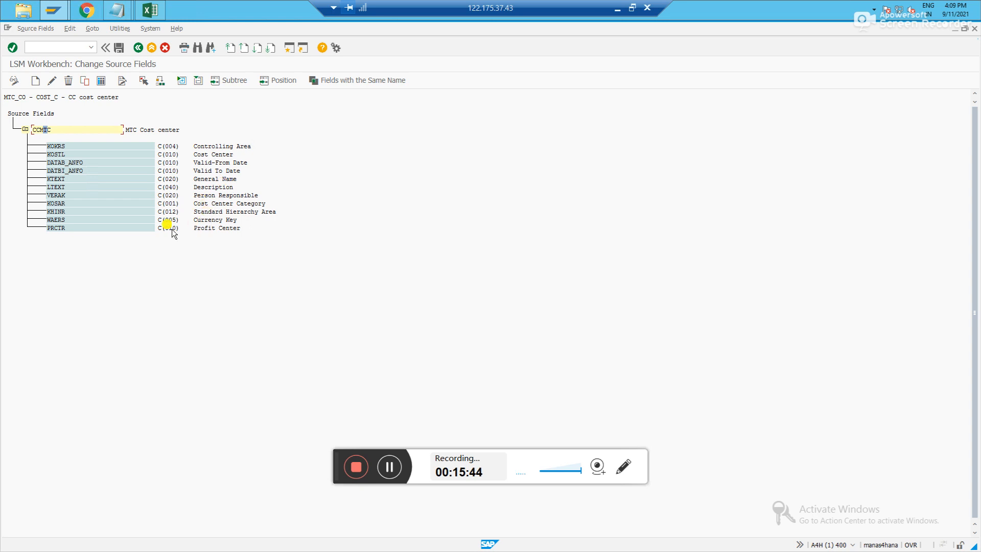
click(119, 48)
click(140, 49)
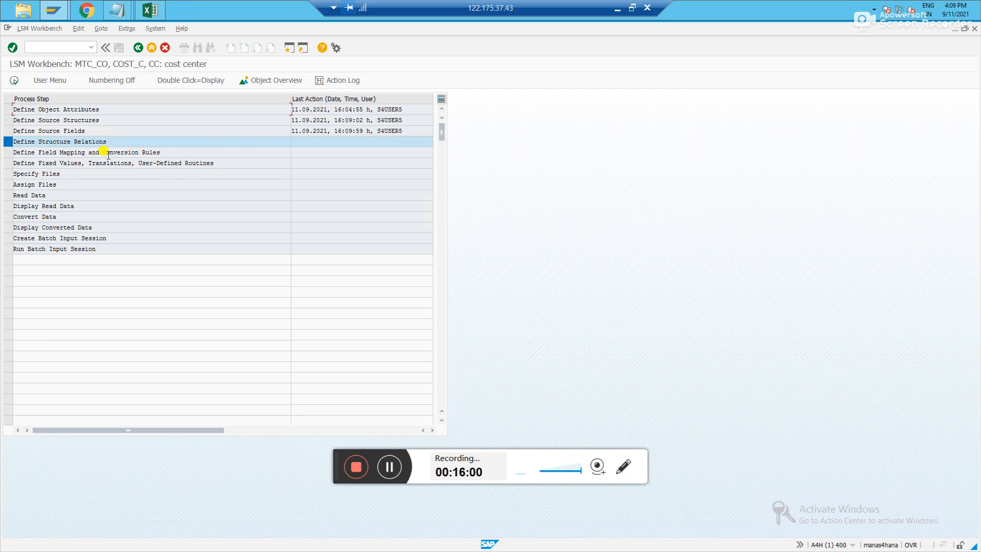
Step: Open Define Structure Relations in change mode, save the MTCCC to CCMTC relationship and return to the process steps
click(14, 83)
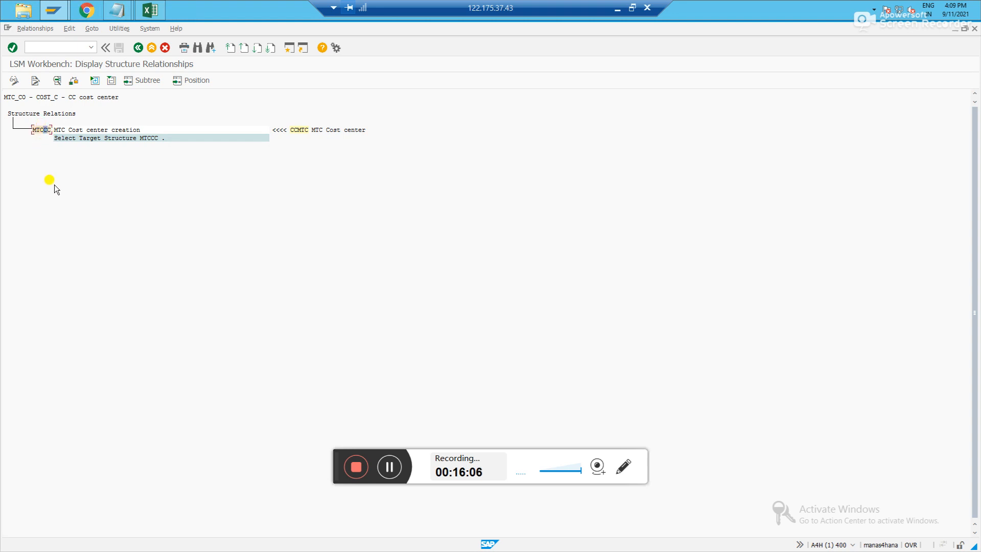
click(14, 80)
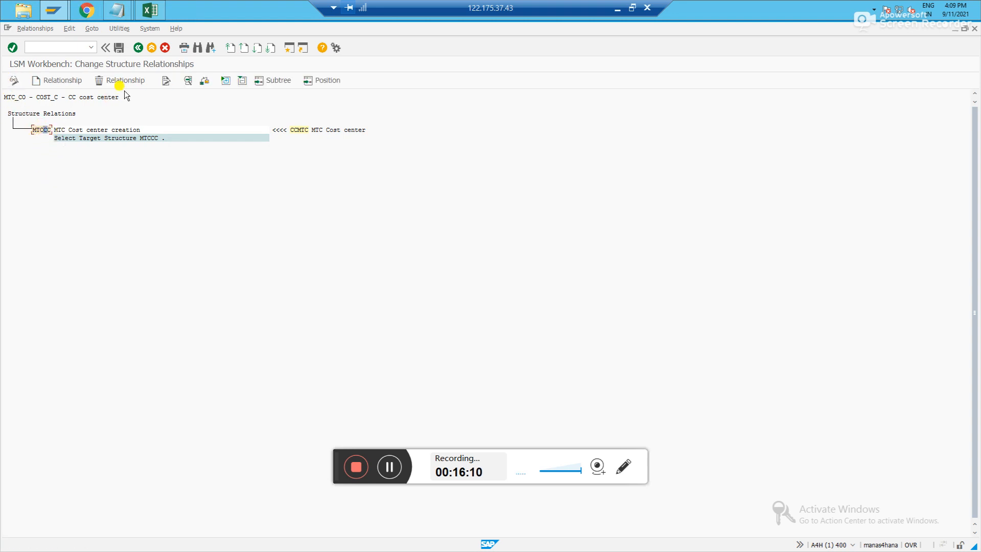
click(122, 49)
click(138, 48)
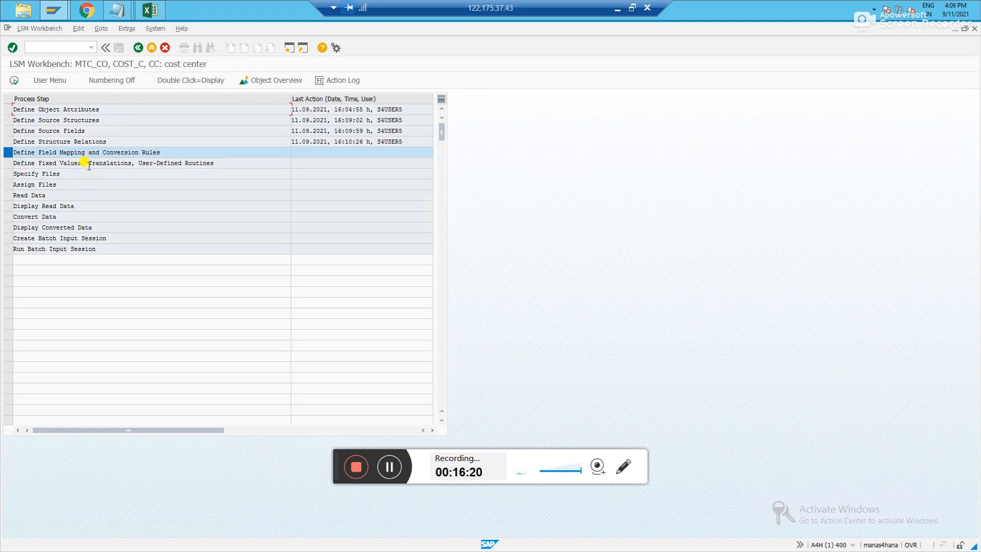
Step: Open Define Field Mapping and Conversion Rules in change mode with the MTCCC structure selected
click(14, 81)
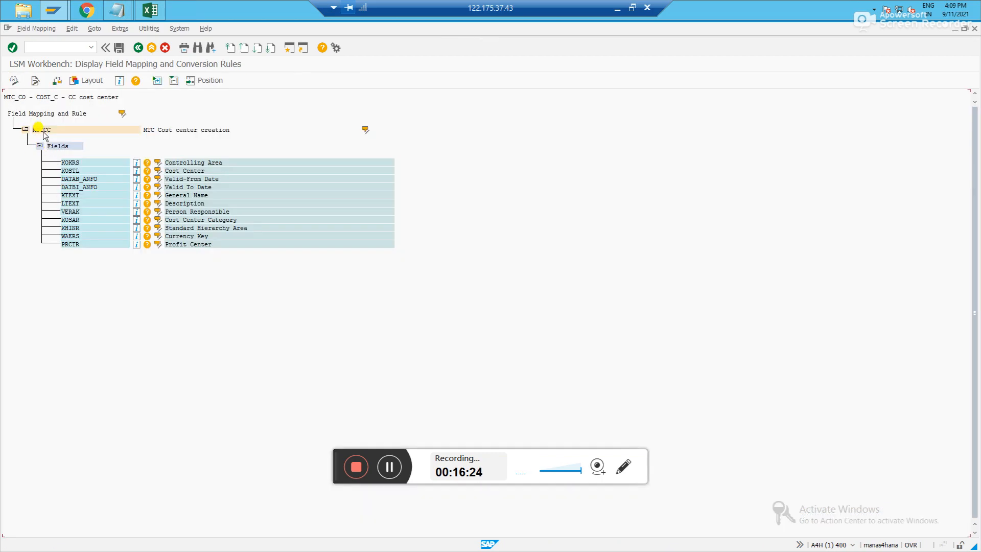
click(41, 130)
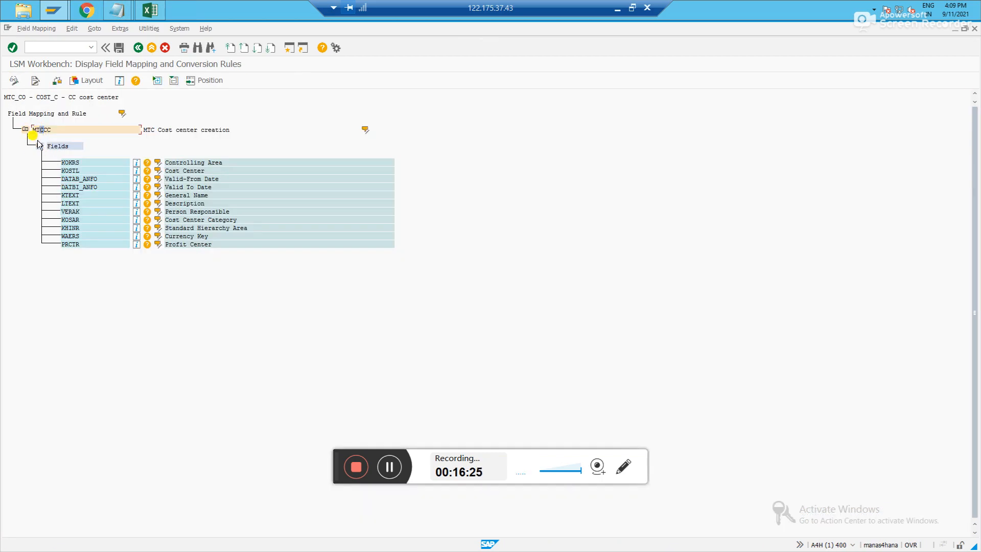
click(14, 80)
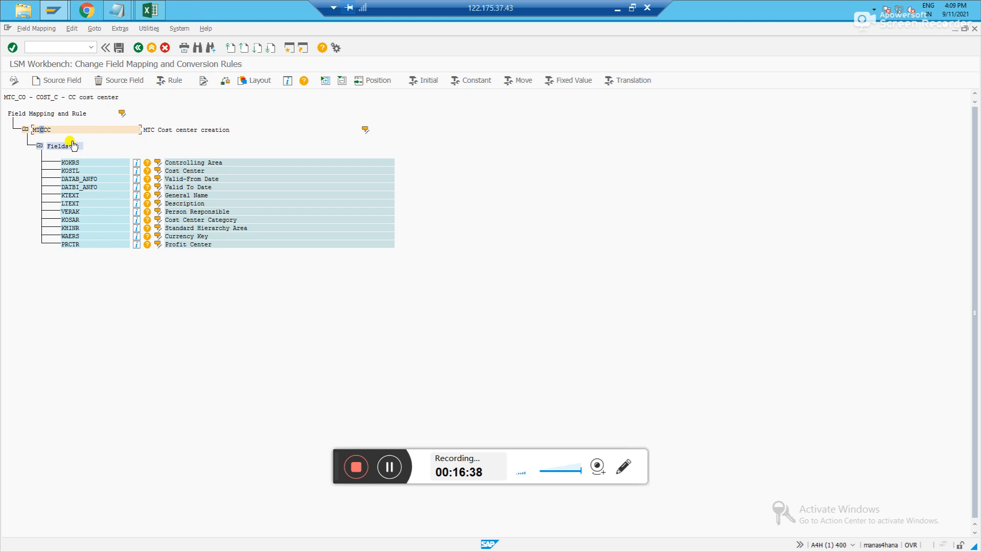
Step: Start auto-field mapping from the cursor position, matching fields with the same name, using only the Transfer (MOVE) rule and with confirmation
click(120, 30)
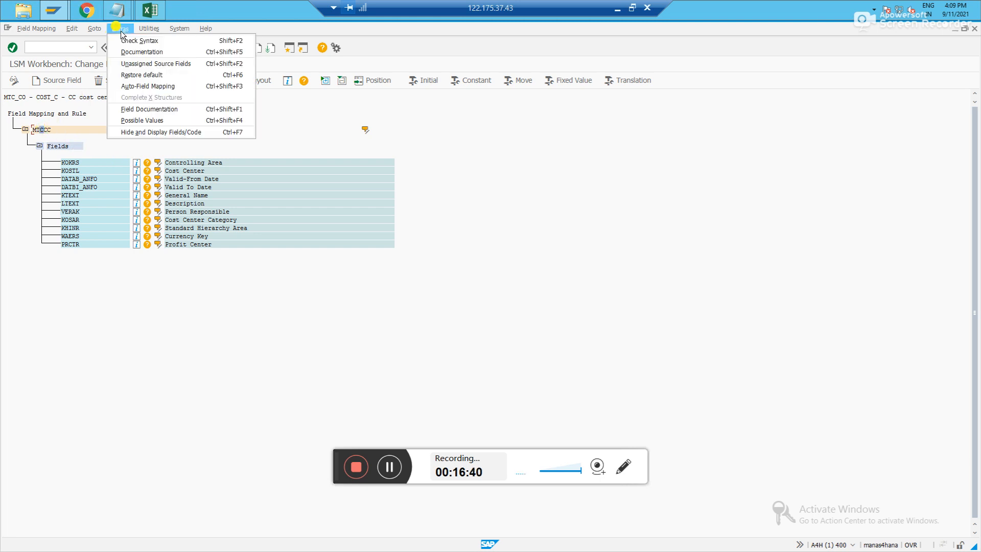
click(148, 86)
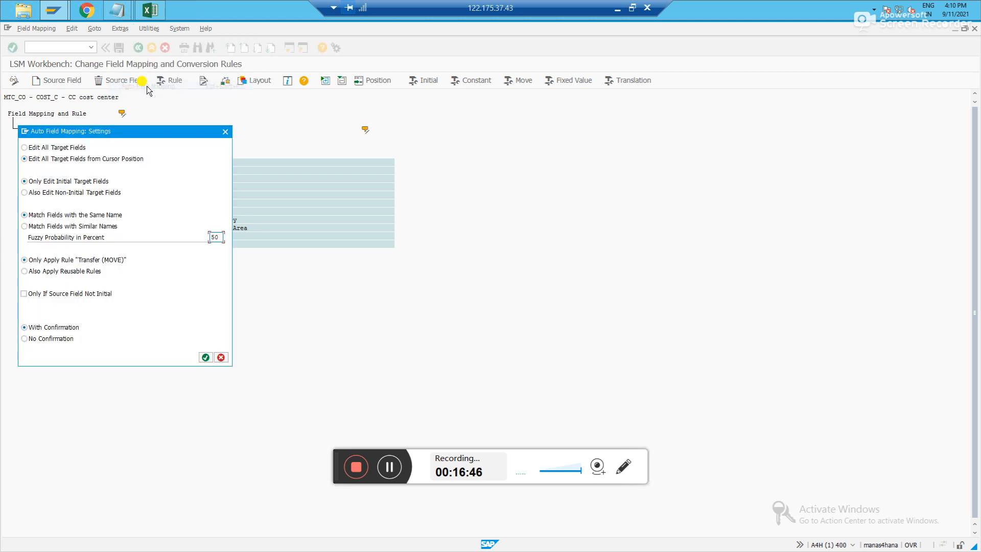
click(206, 357)
drag(238, 138, 410, 124)
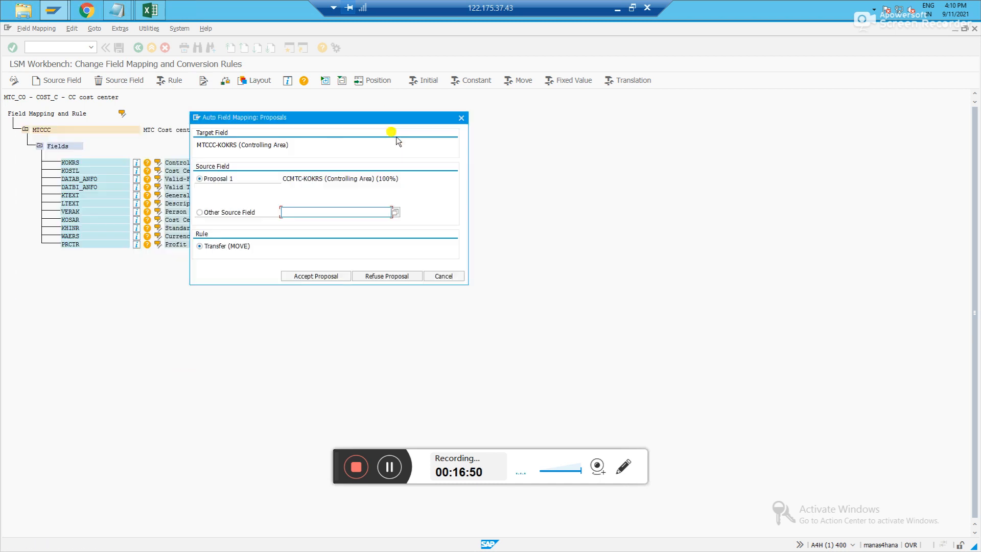
Step: Accept the proposed CCMTC source field for every MTCCC target field from KOKRS through PRCTR and acknowledge the completion note
click(366, 302)
click(322, 276)
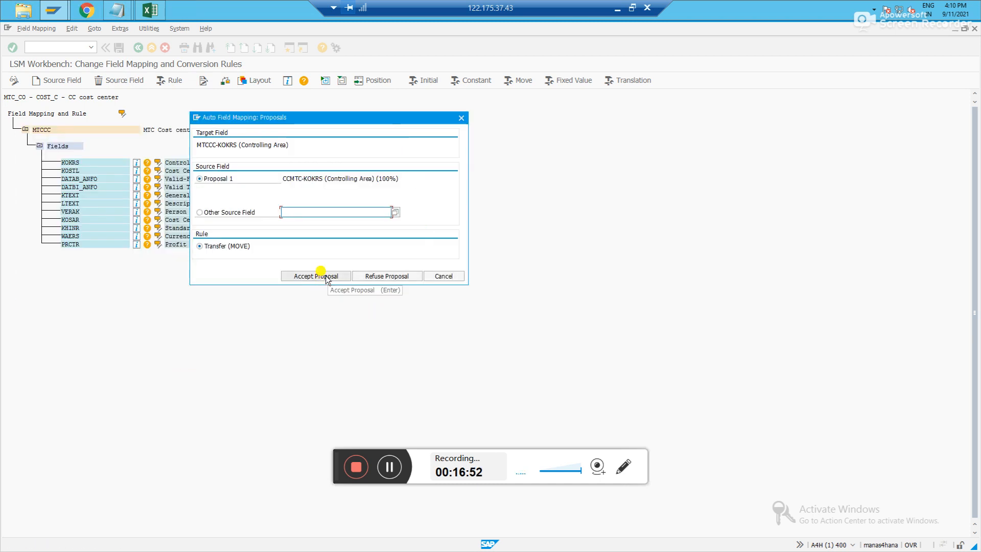
click(321, 276)
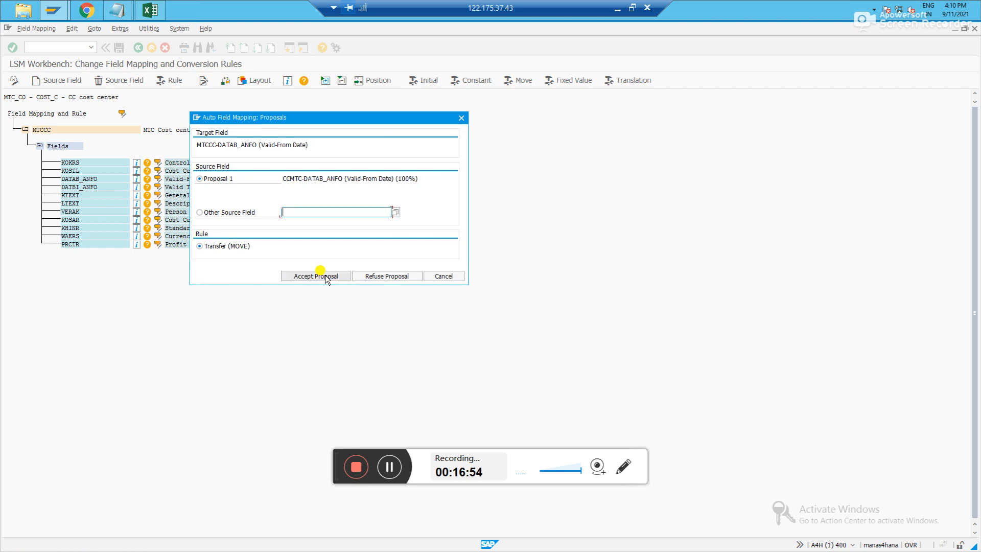
click(325, 276)
click(324, 276)
click(324, 276)
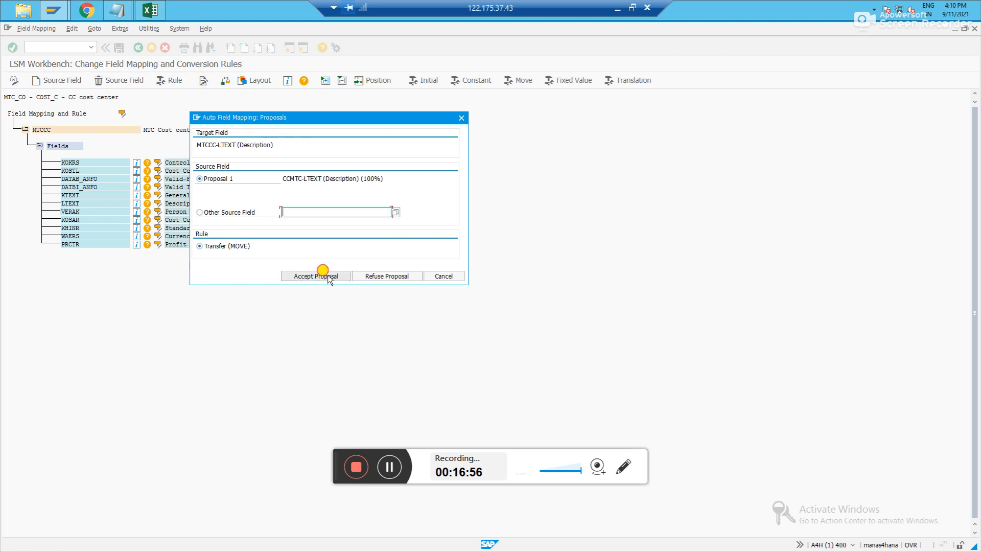
click(324, 276)
click(325, 276)
click(328, 276)
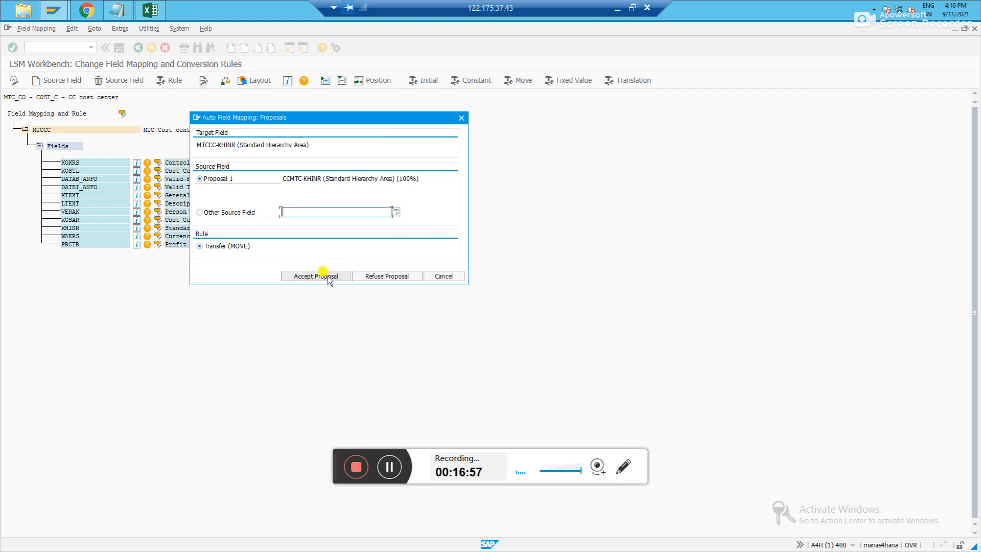
click(329, 276)
click(329, 277)
click(329, 277)
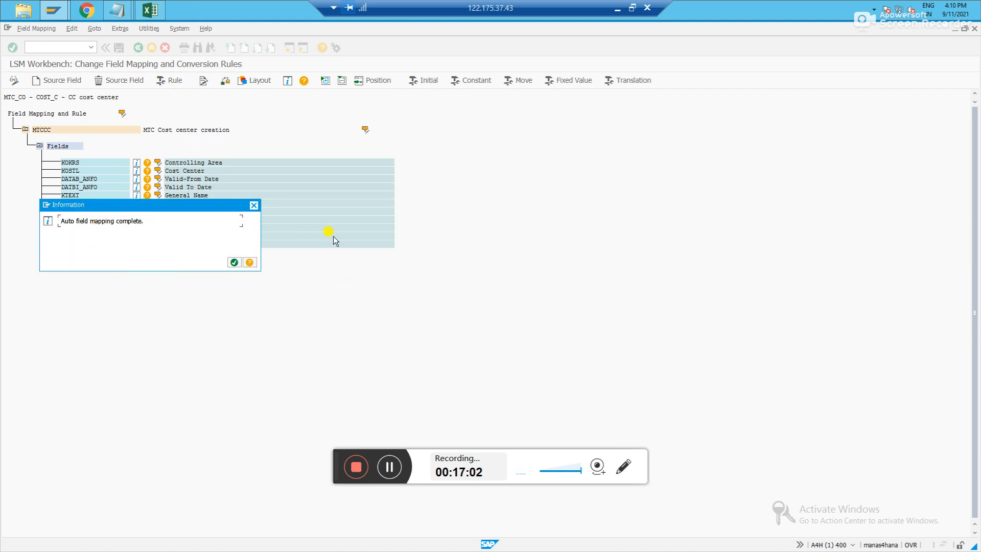
click(234, 262)
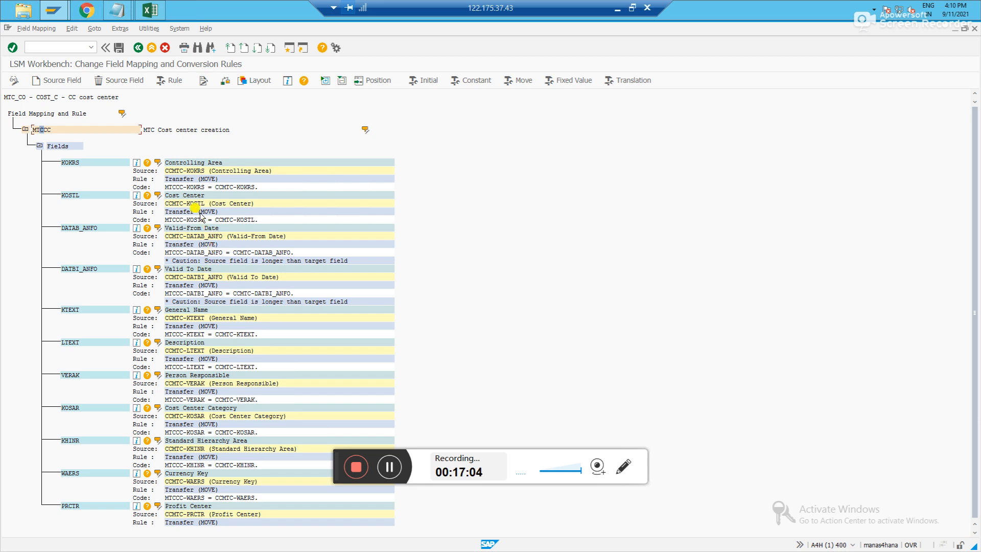
Step: Save the field mapping, return to the process steps and select Specify Files
scroll(205, 271, down, 1)
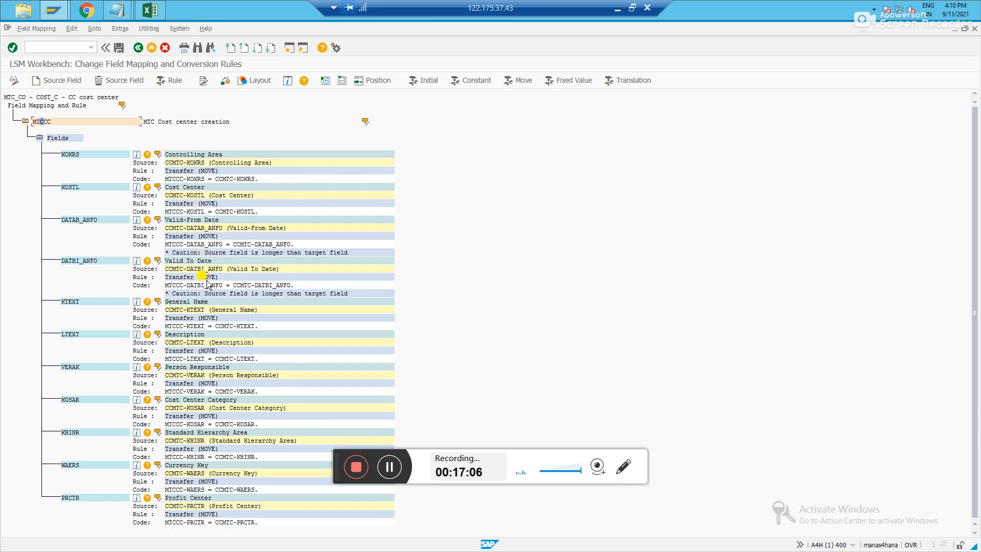
scroll(211, 274, up, 1)
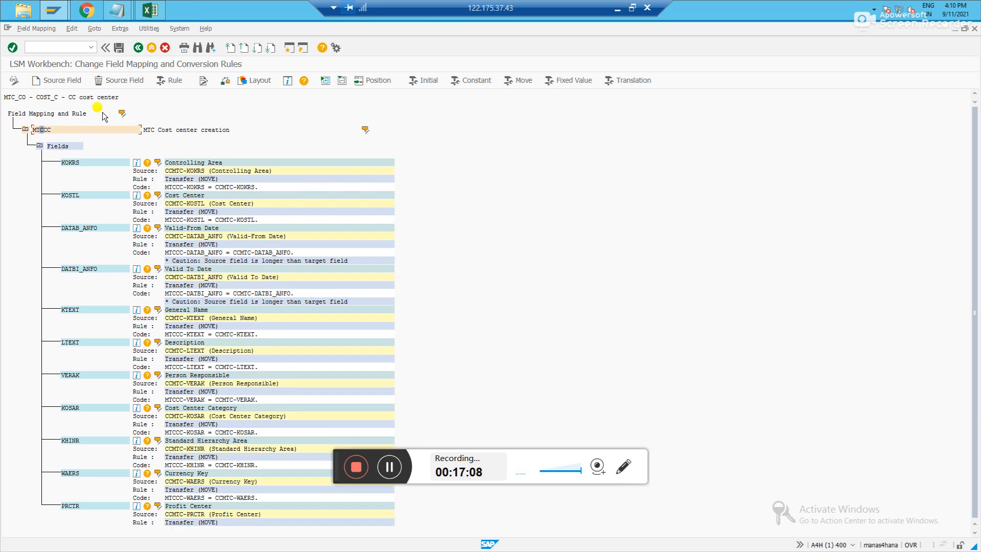
click(119, 48)
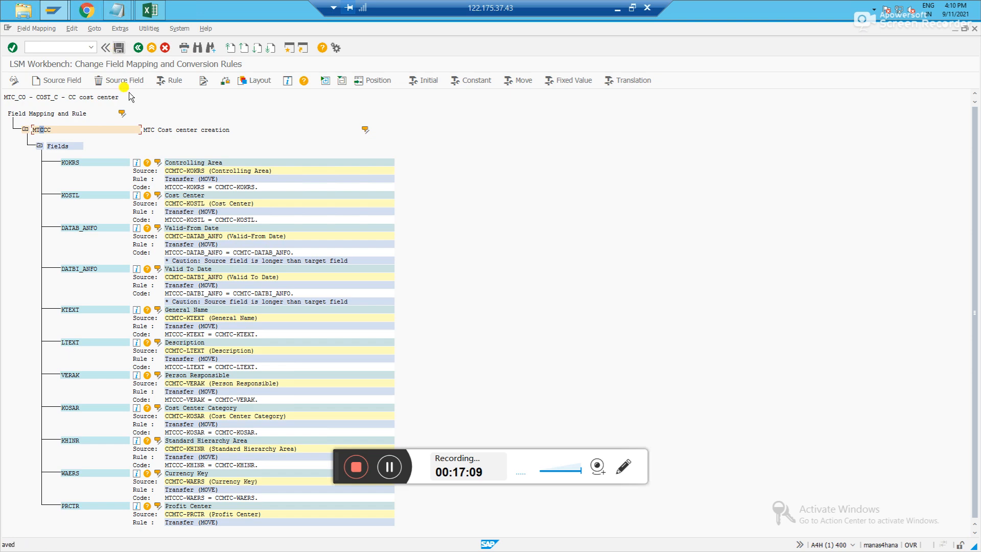
click(138, 47)
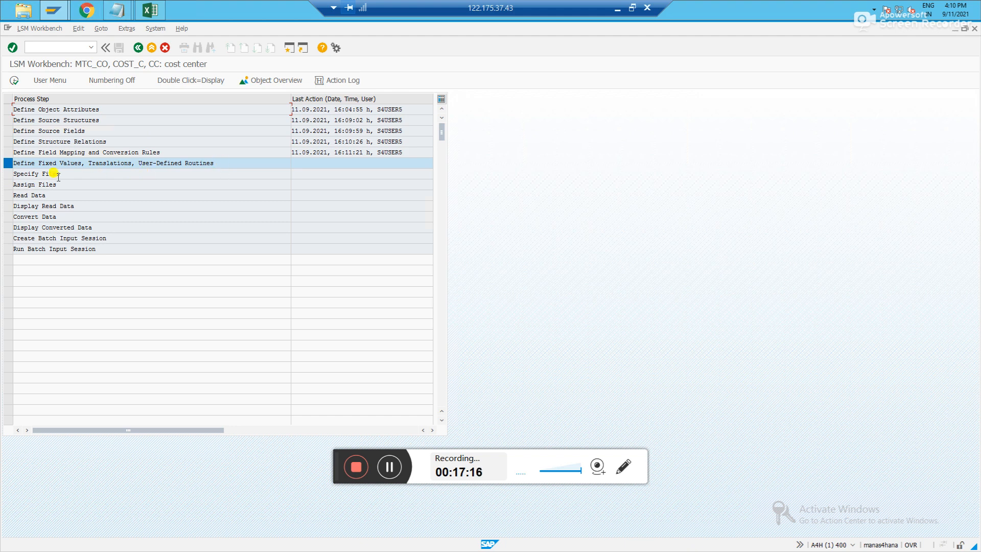
click(11, 174)
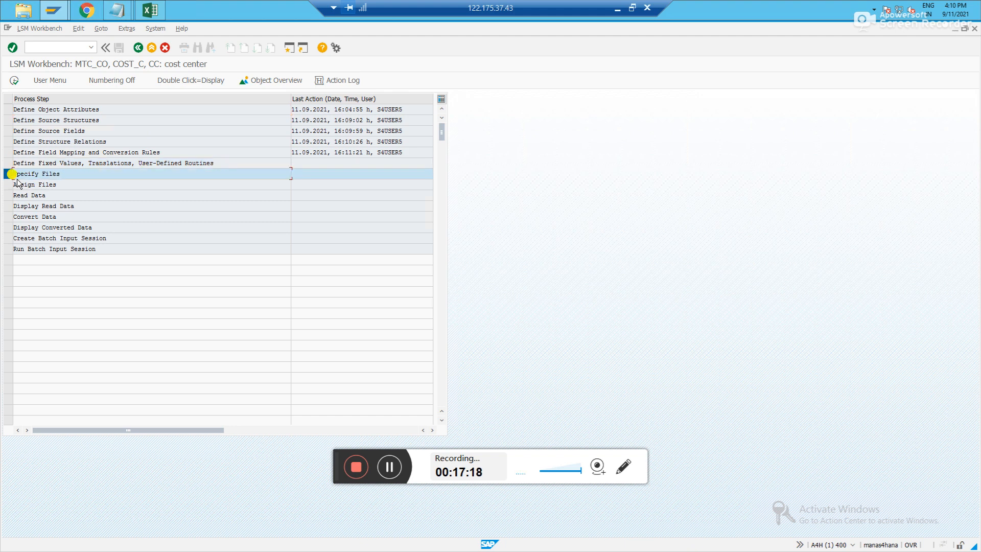
click(59, 176)
Step: Switch to the MTC_CC workbook in Excel, copy the field names and descriptions in A1:B11, and create a blank workbook
key(alt+Tab)
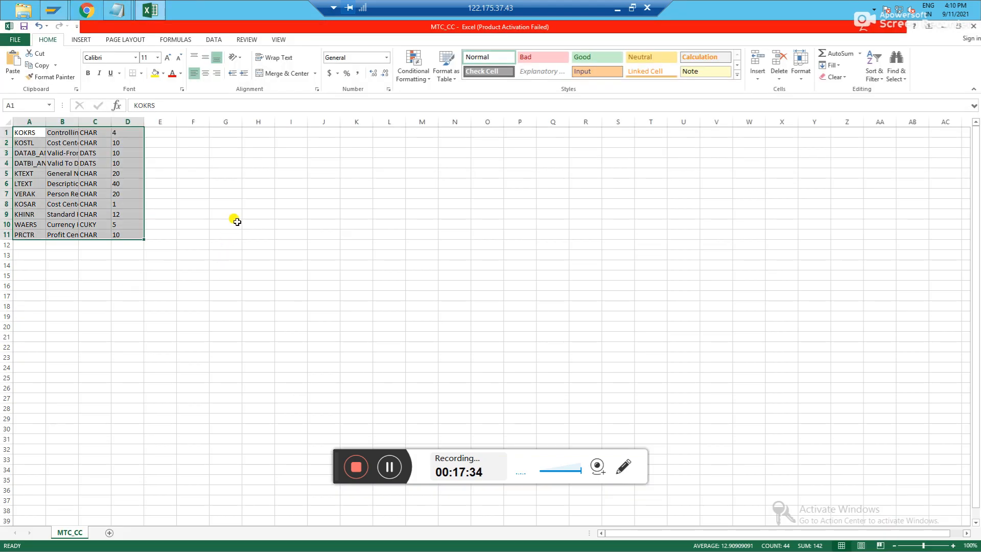
click(238, 222)
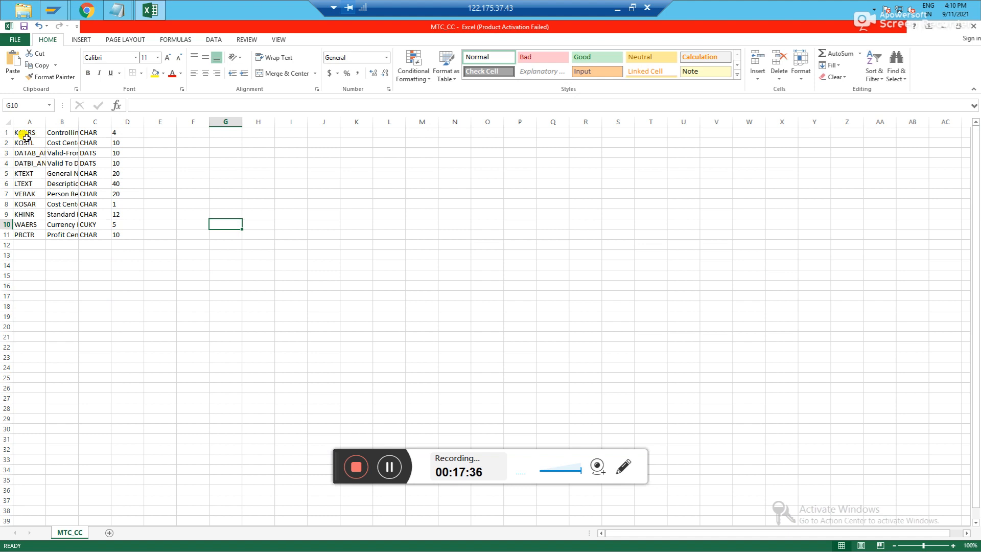
drag(23, 133, 61, 240)
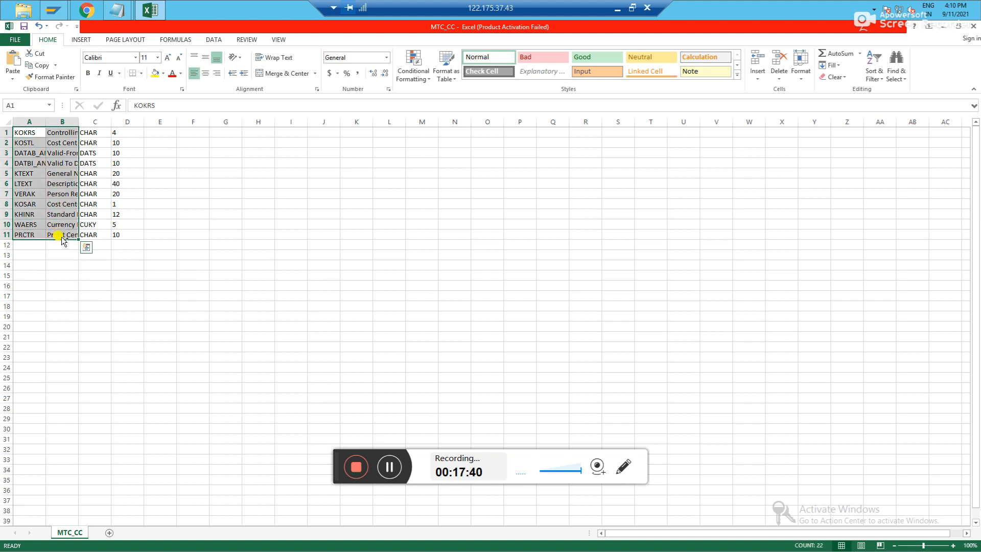
key(ctrl+c)
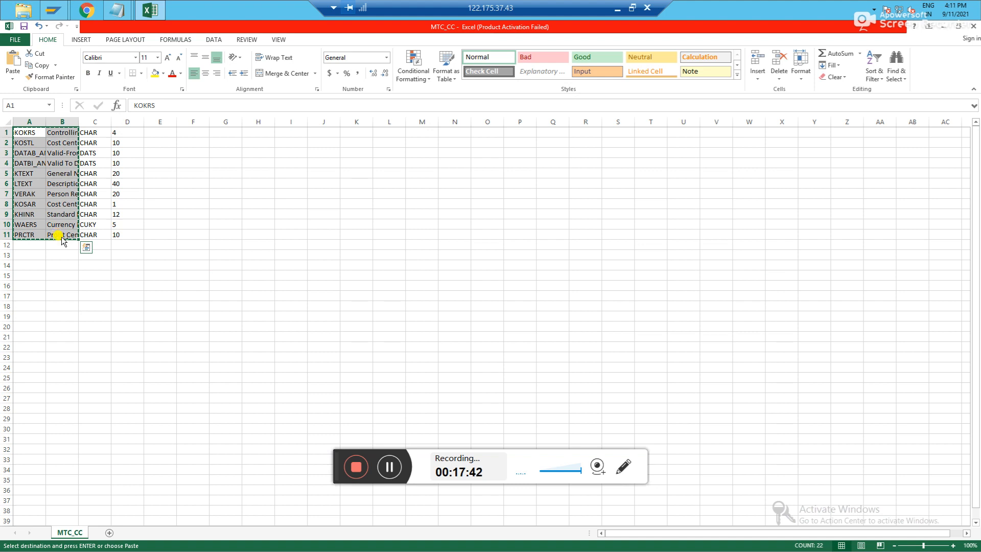
key(ctrl+n)
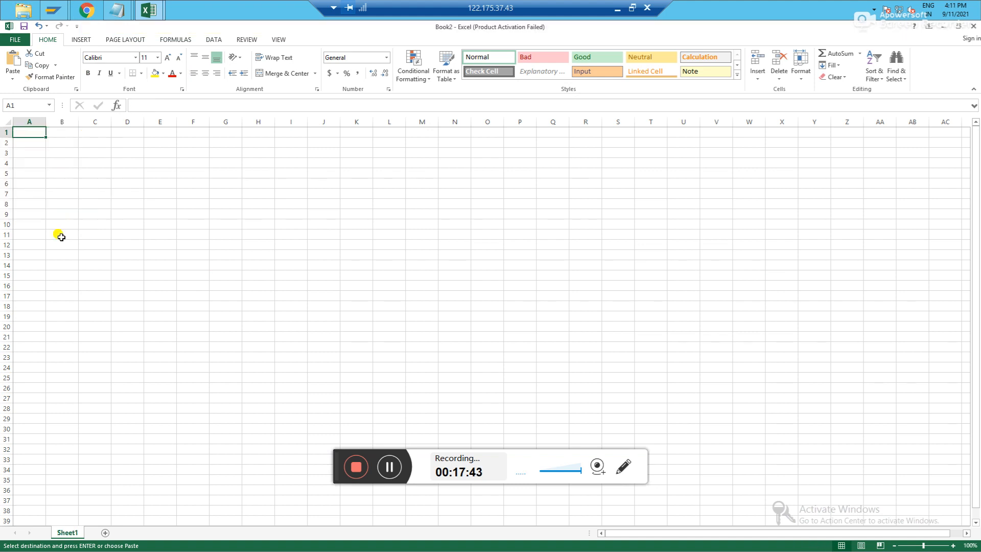
key(ctrl+v)
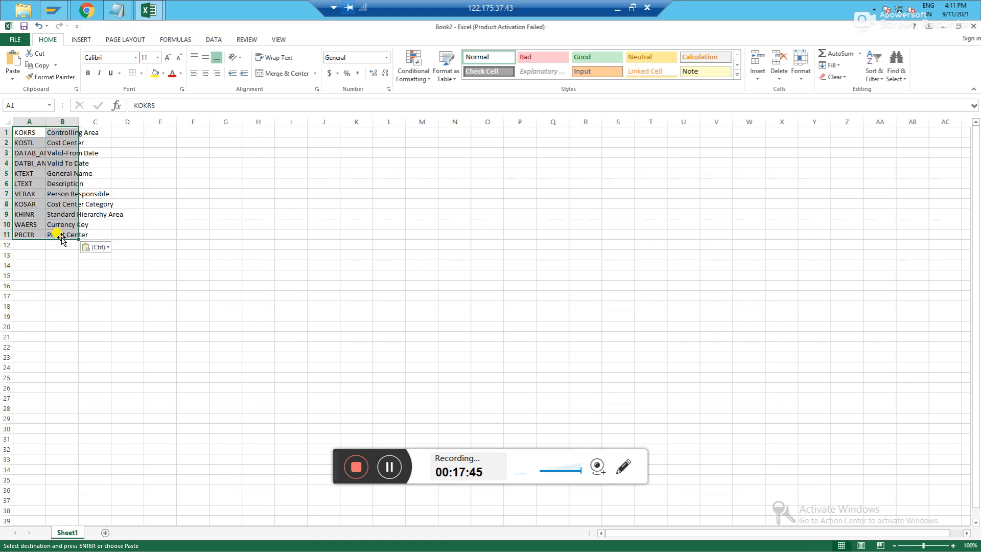
click(194, 74)
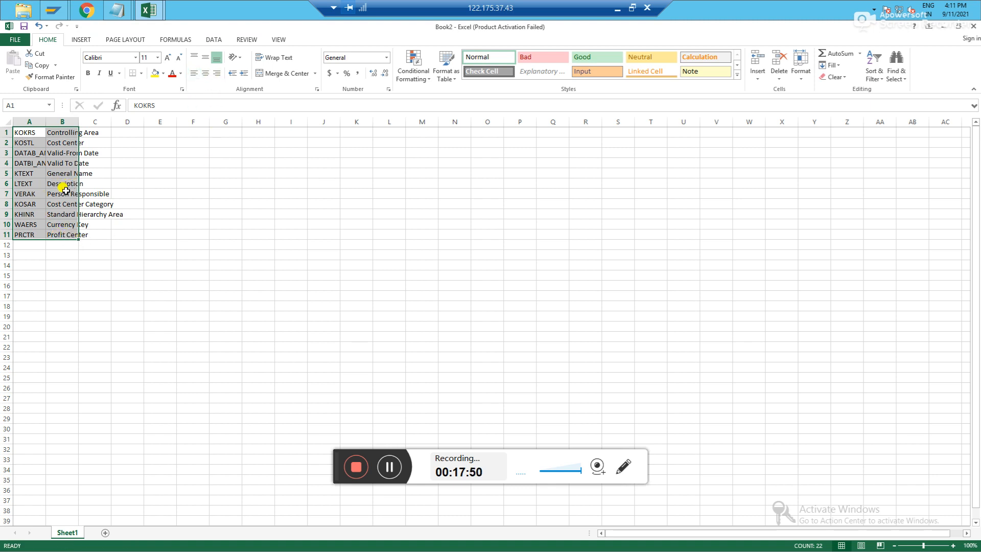
key(ctrl+c)
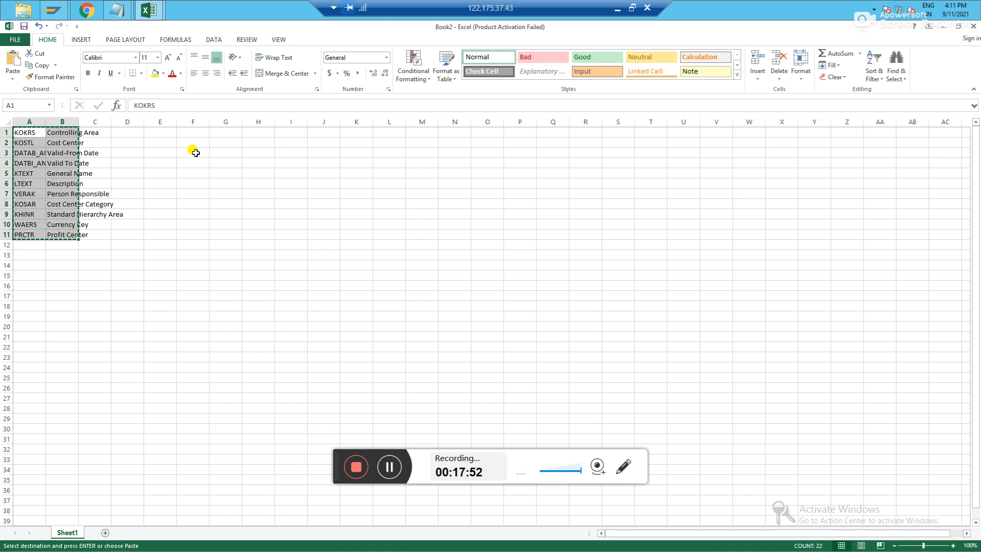
click(195, 149)
right_click(195, 150)
key(Escape)
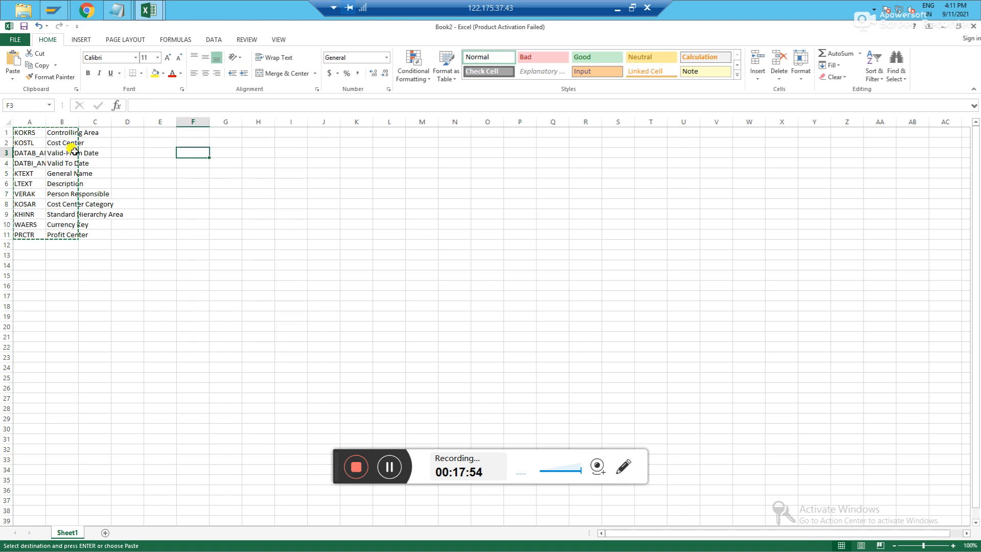
drag(22, 132, 75, 245)
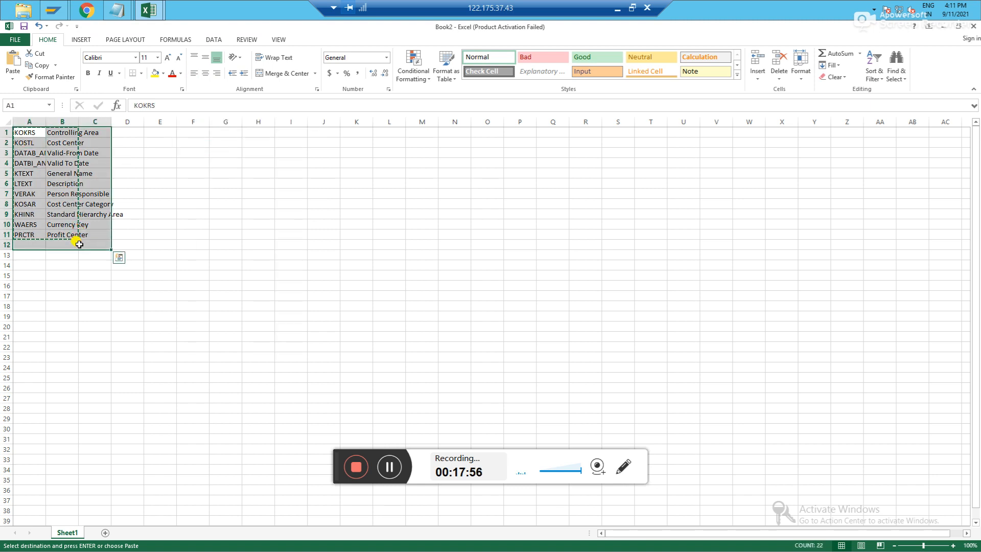
key(Delete)
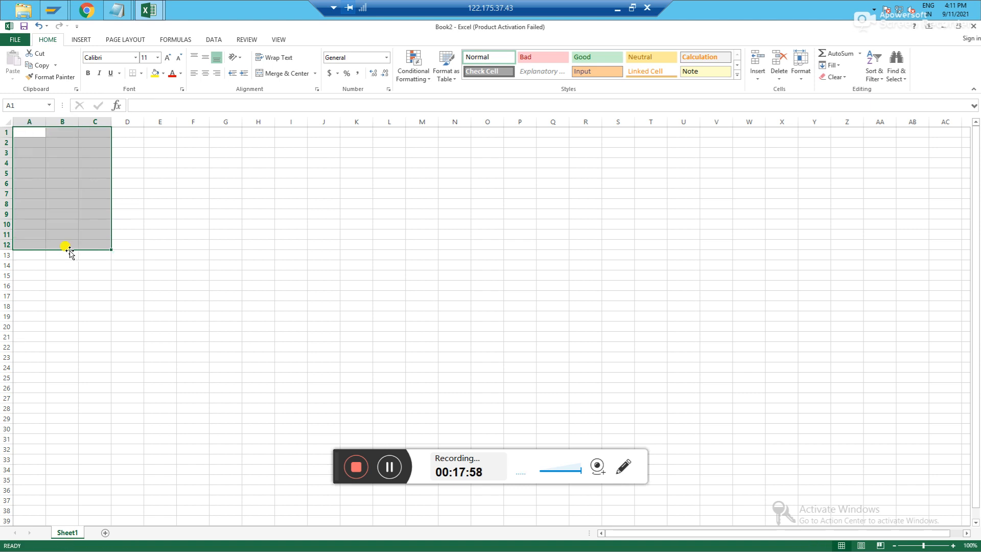
Step: Copy A1:B11 from MTC_CC, paste it transposed at cell A1 of the new workbook and autofit all column widths
click(23, 133)
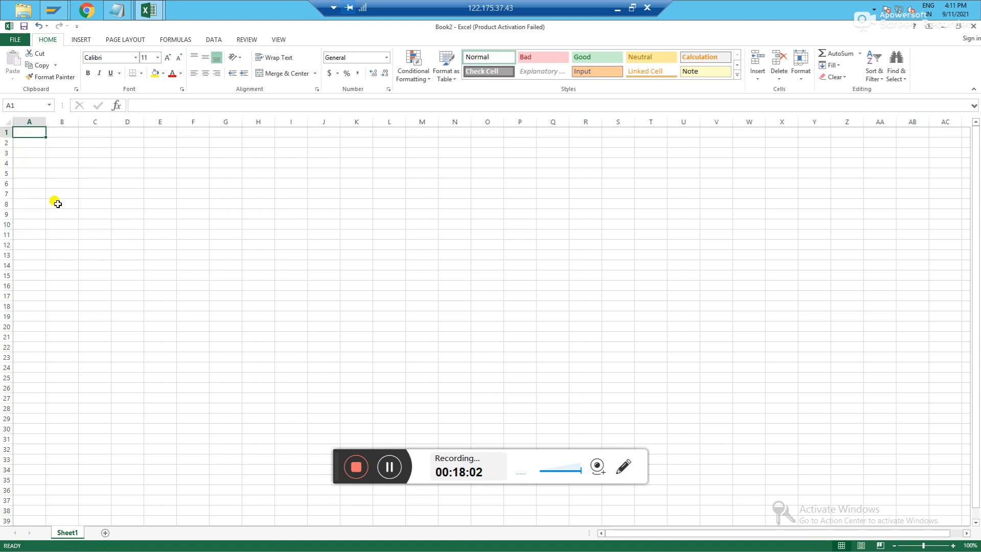
key(alt+Tab)
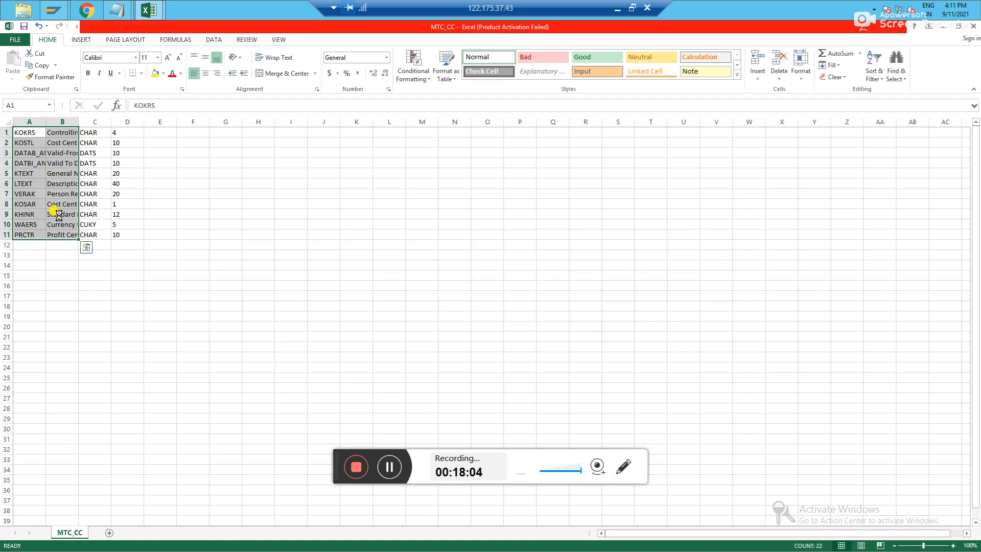
key(ctrl+c)
key(alt+Tab)
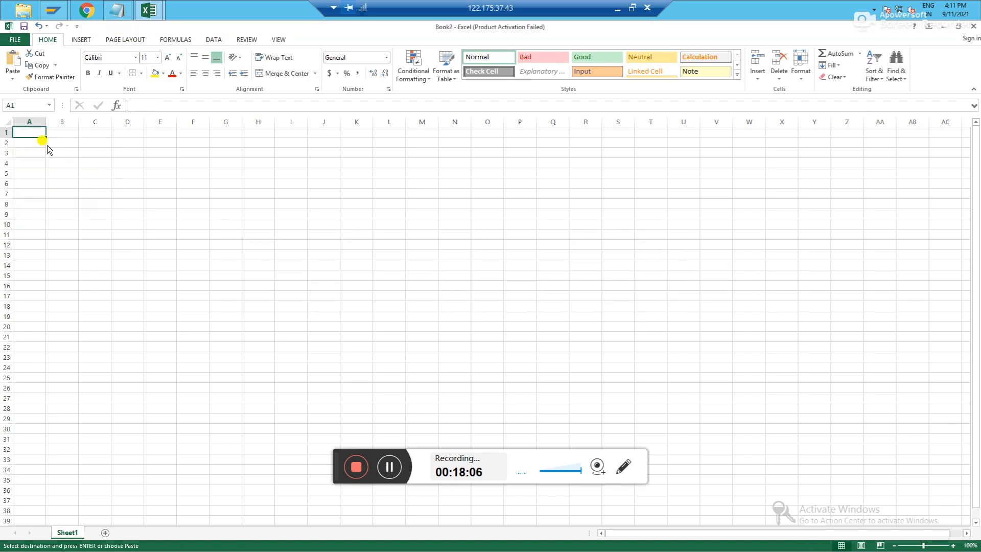
key(ctrl+alt+v)
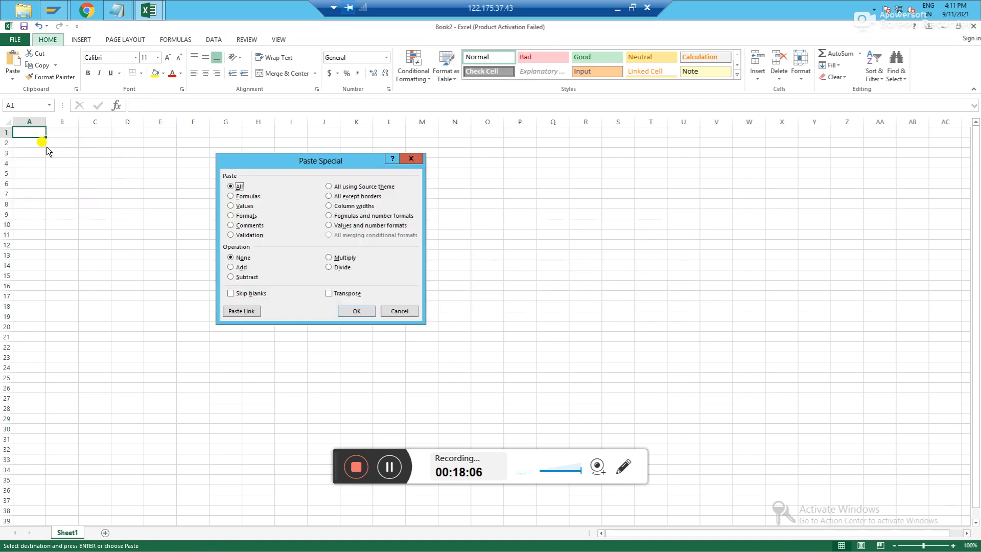
click(329, 293)
click(363, 313)
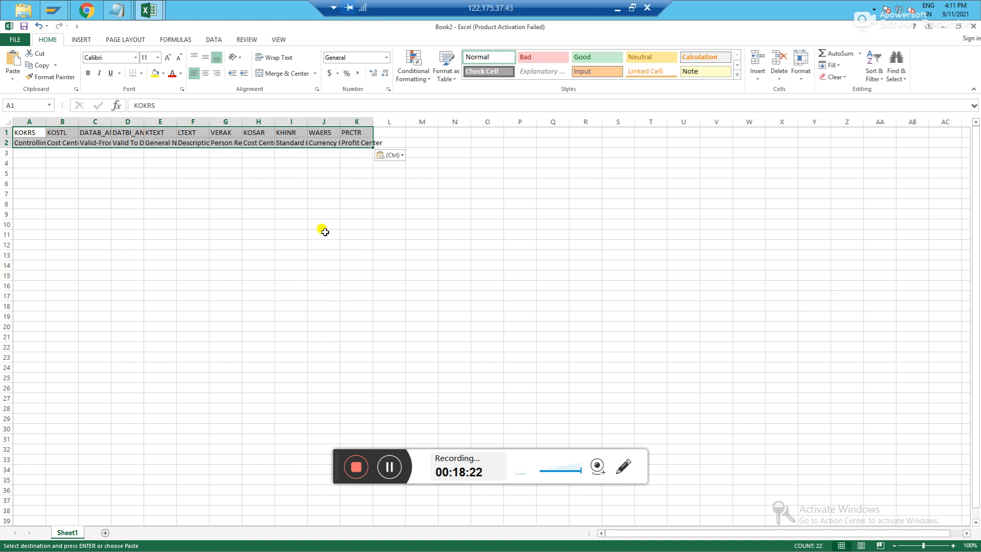
click(11, 122)
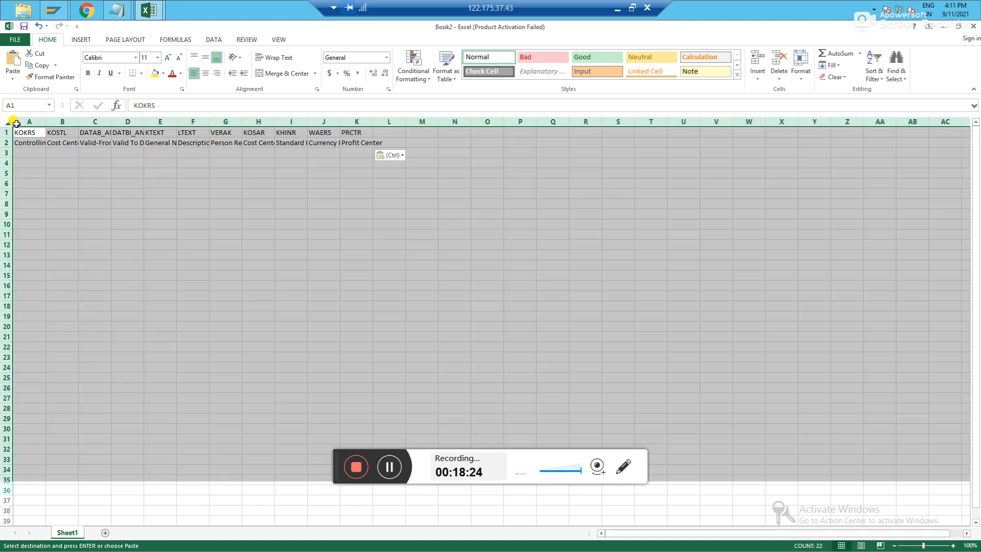
double_click(45, 122)
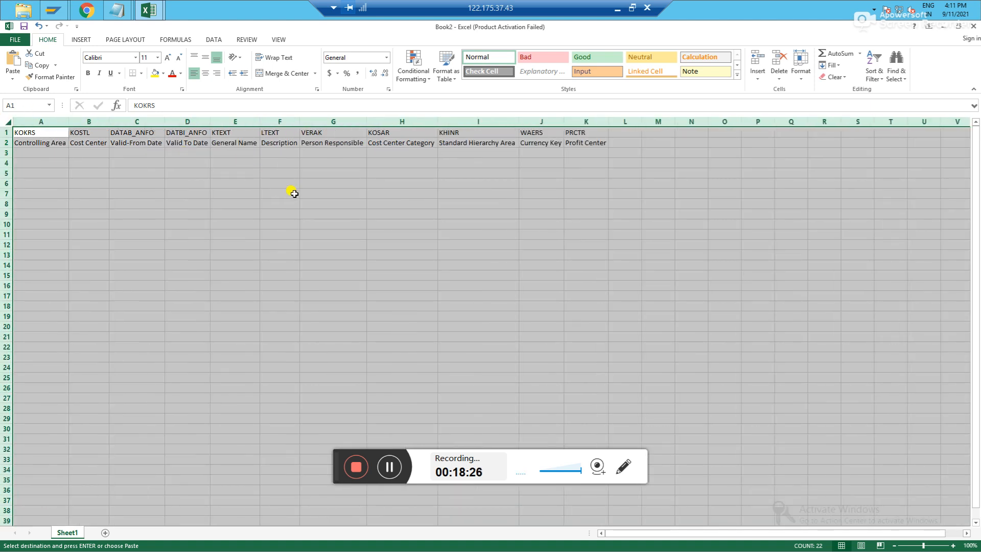
Step: Enter MTC as the controlling area in cell A3 and move on to the cost center cell B3
click(56, 155)
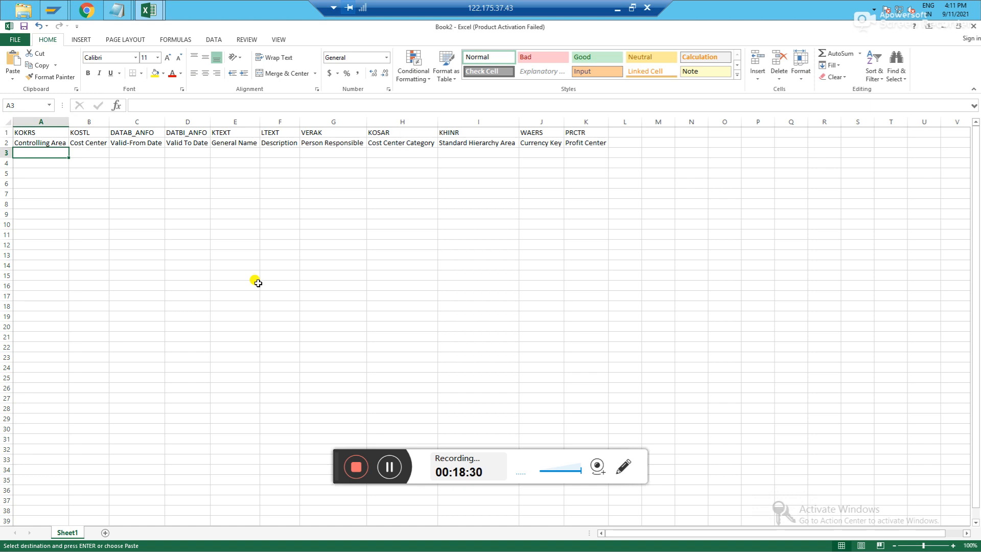
text(MTC)
key(Return)
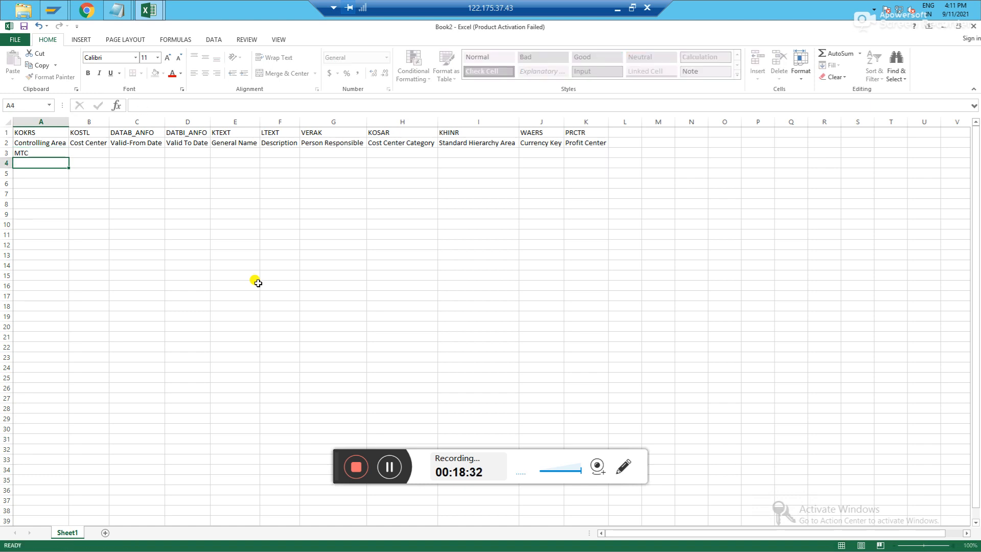
key(Up)
key(Tab)
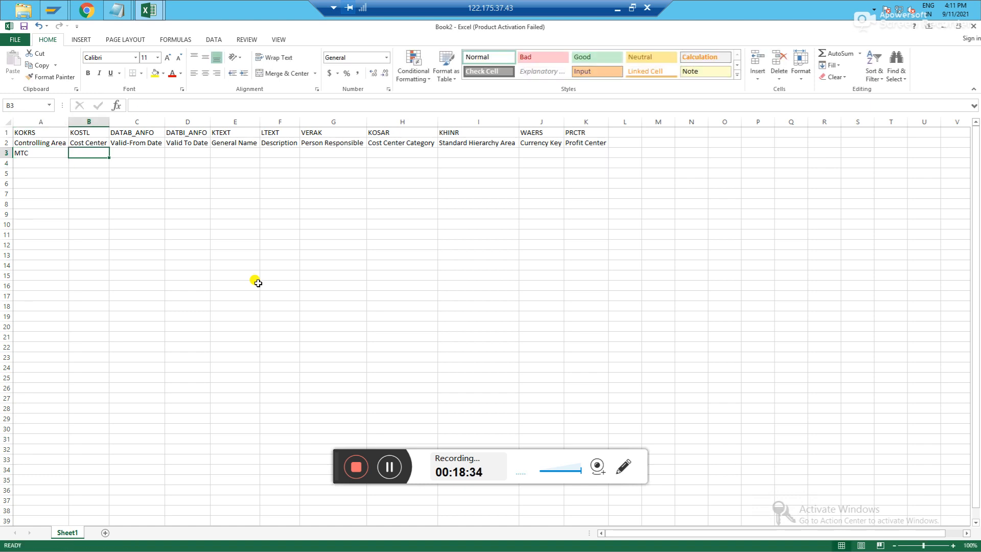
Step: Minimize the Notepad note and switch to the LSM Workbench process steps window in SAP
key(alt+Tab)
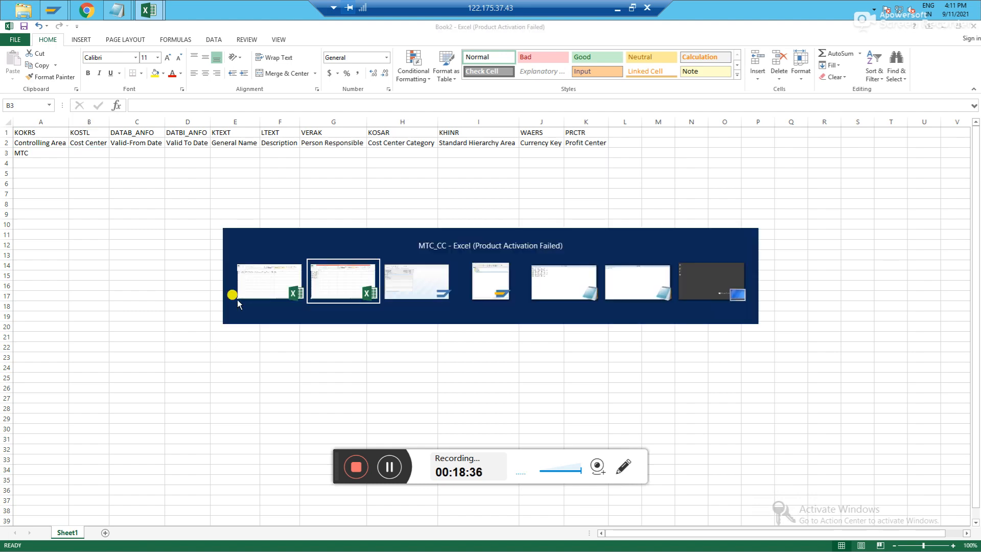
key(alt+Tab)
key(alt+Tab)
key(alt+Tab)
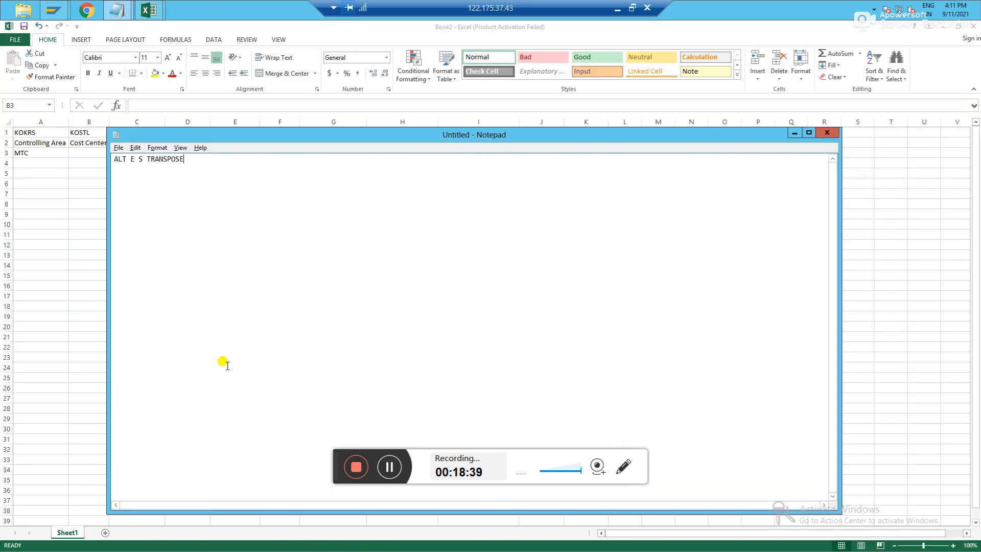
click(794, 133)
key(alt+Tab)
key(alt+Tab)
key(alt+Tab)
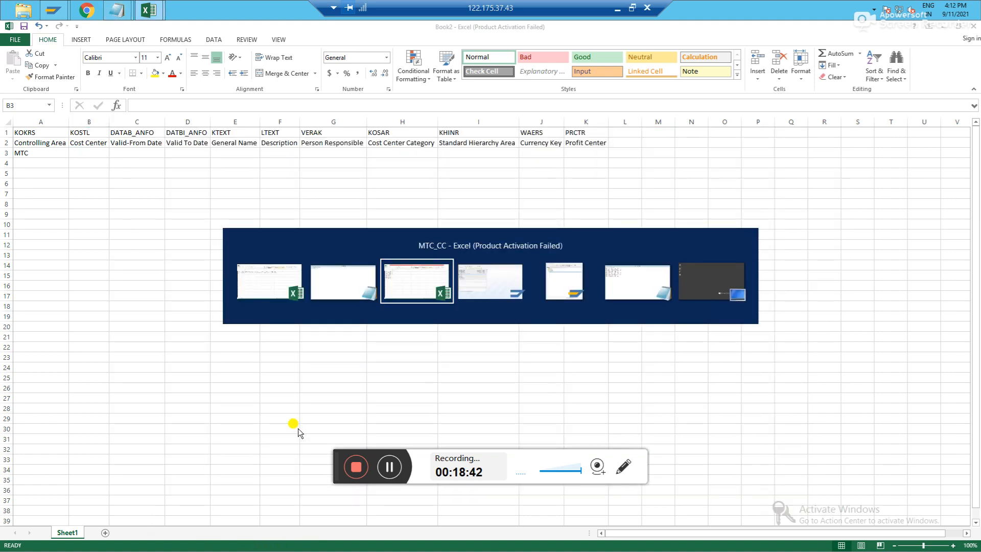
key(alt+Tab)
key(alt+Tab)
key(alt+Tab)
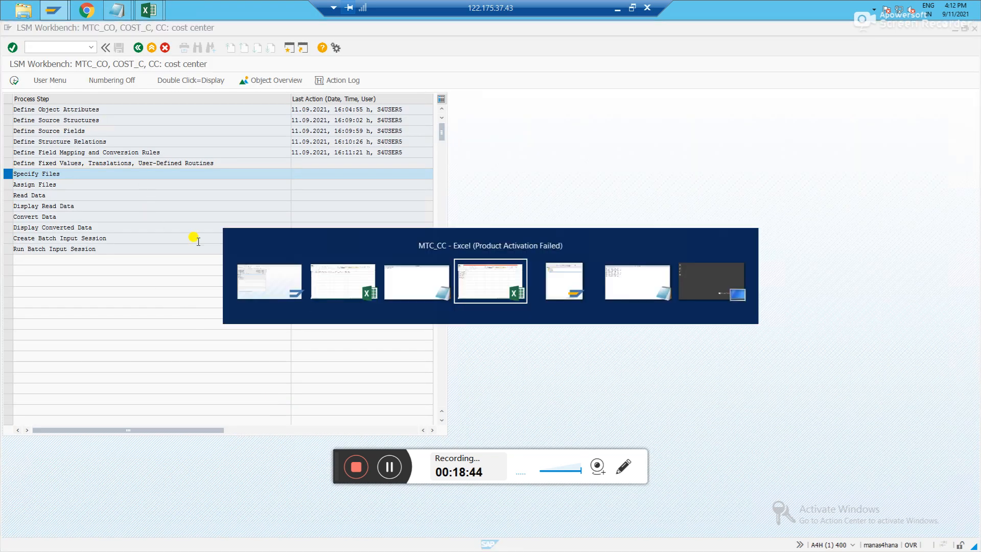
key(alt+Tab)
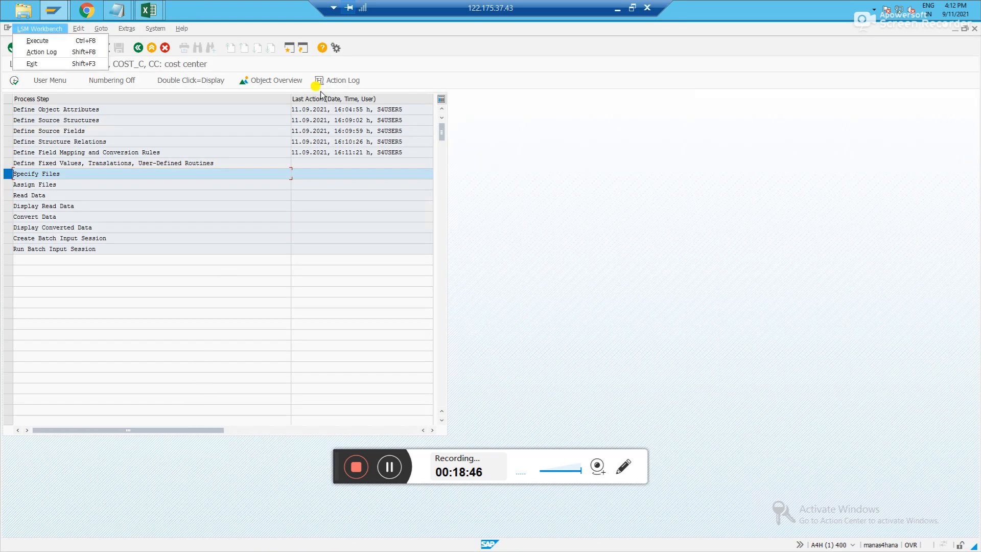
Step: Open a new SAP session, start transaction KS03 and display cost center MTC.CC01
click(291, 46)
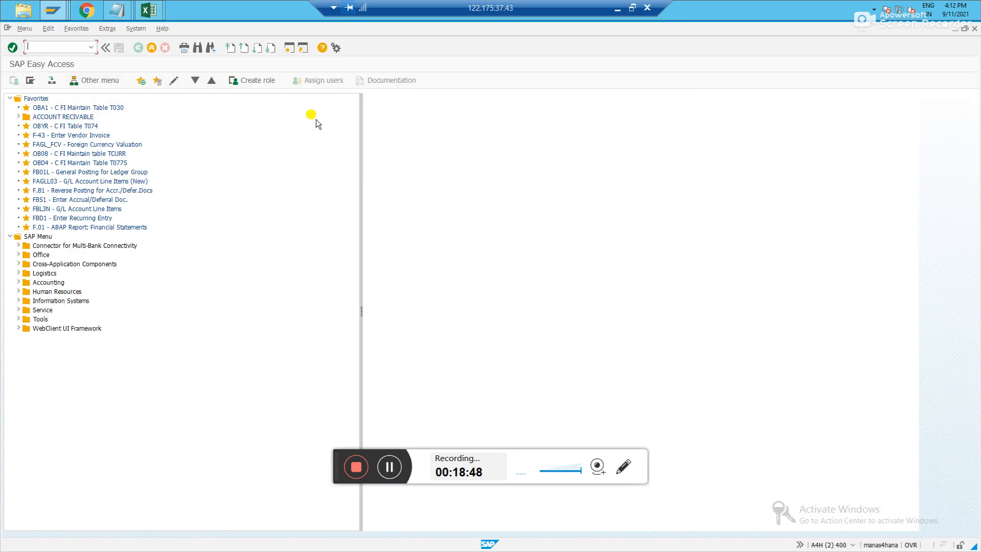
text(KS03)
key(Return)
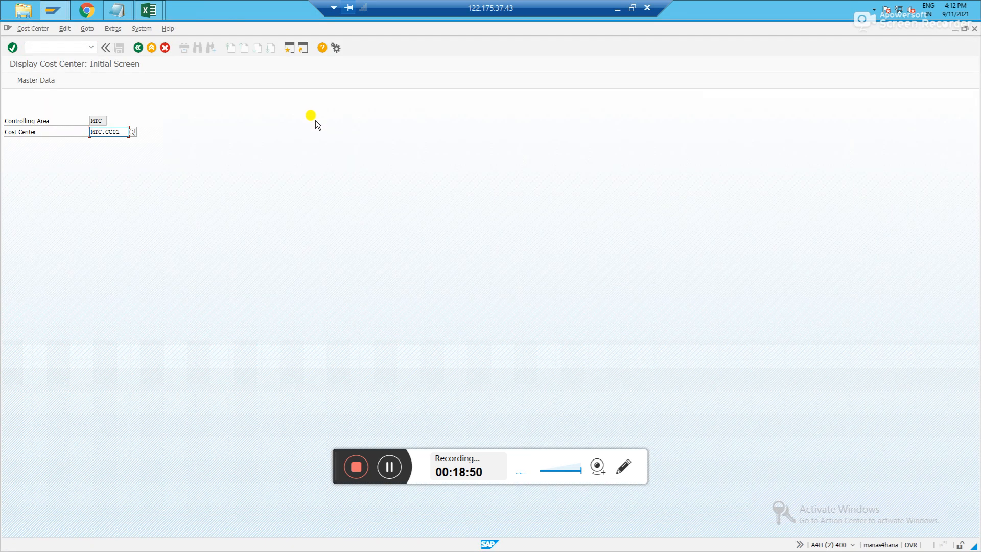
key(Return)
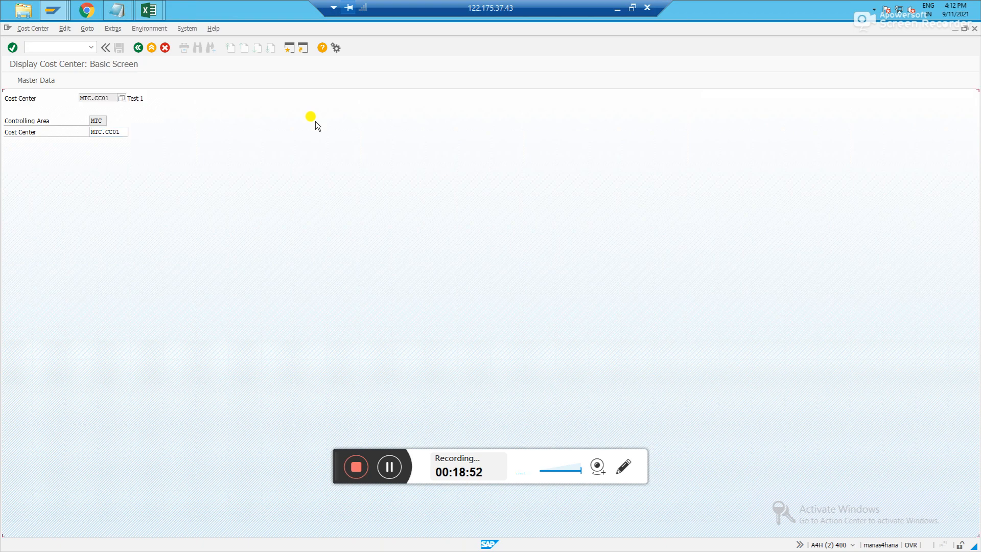
Step: Copy the cost center code from the KS03 display into cell B3 of the Book2 workbook in Excel and change it to MTC.CC02
drag(113, 99, 60, 99)
key(ctrl+c)
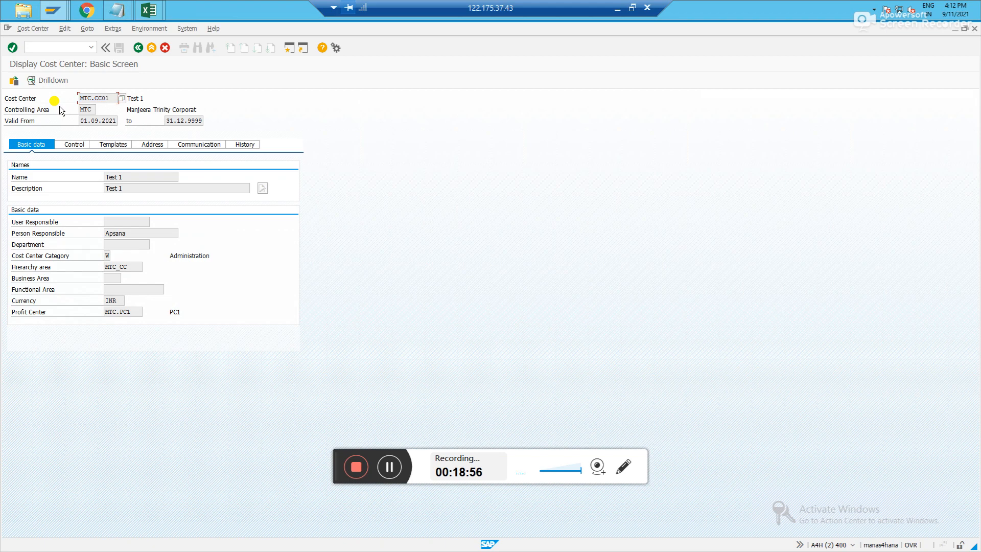
key(alt+Tab)
key(alt+Tab)
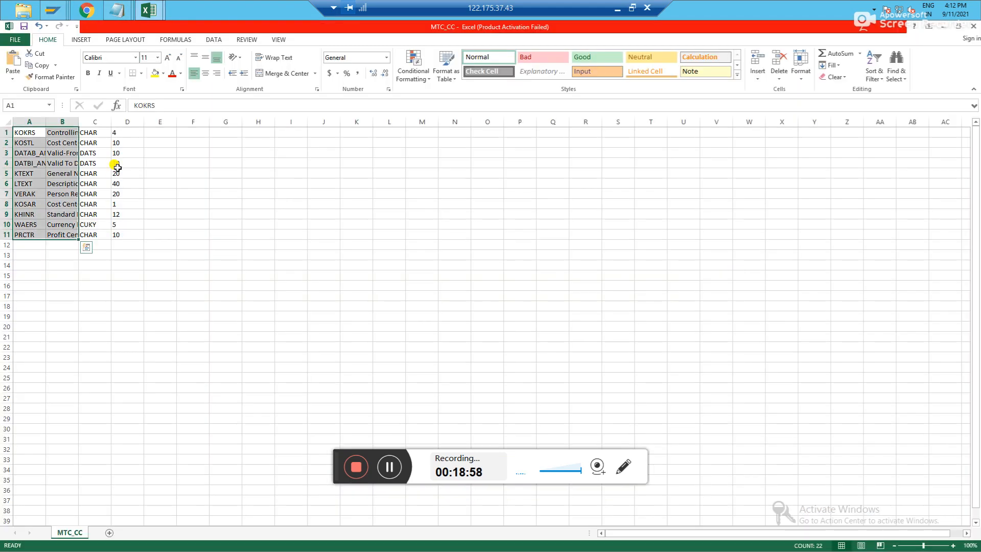
key(alt+Tab)
key(alt+Tab)
key(alt+Tab)
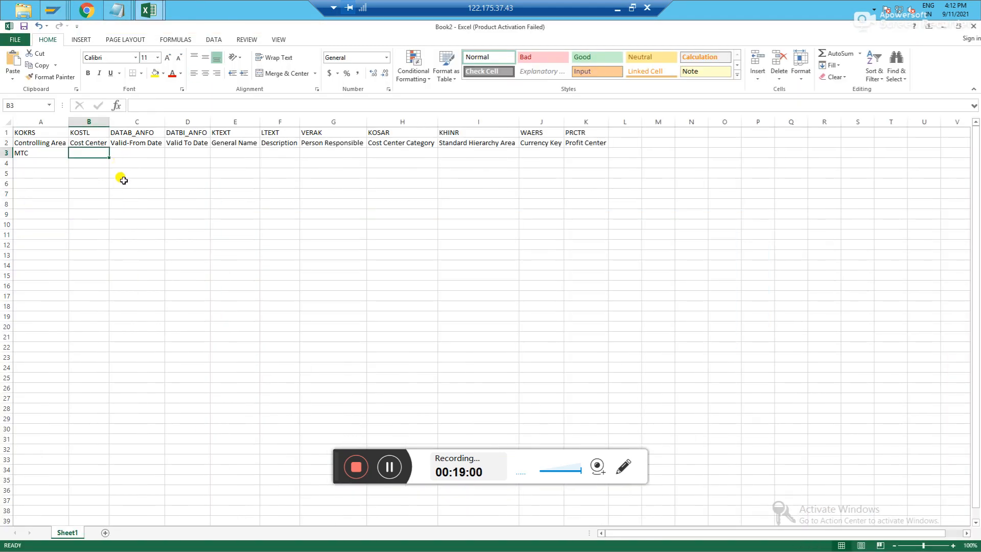
key(ctrl+v)
click(173, 105)
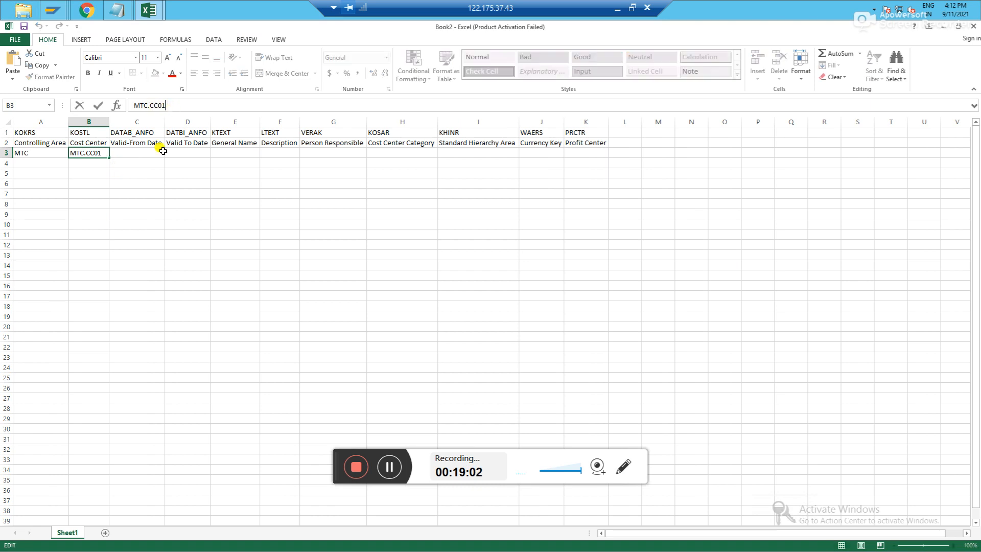
click(163, 151)
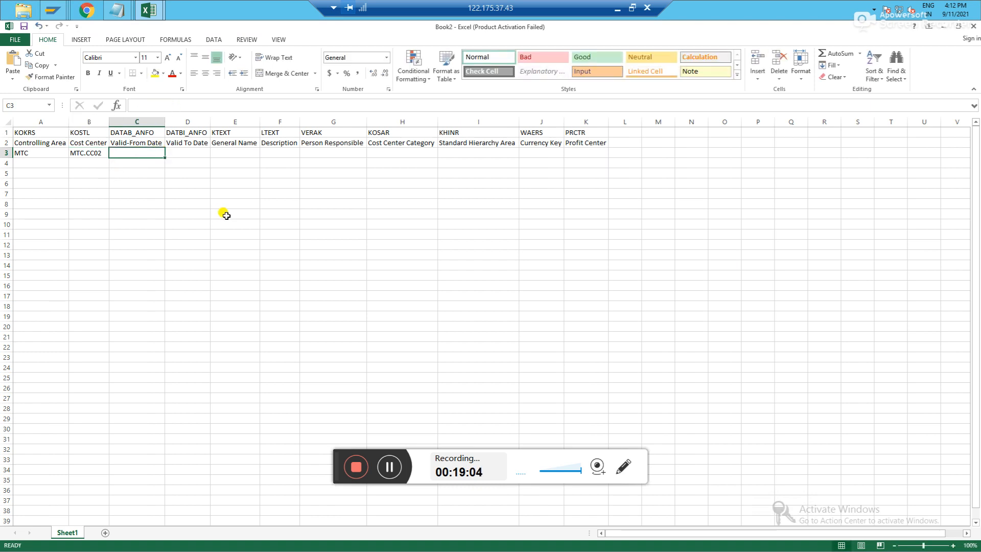
Step: Enter 01.09.2021 as the valid-from date and 31.12.9999 as the valid-to date in row 3
text(01.09)
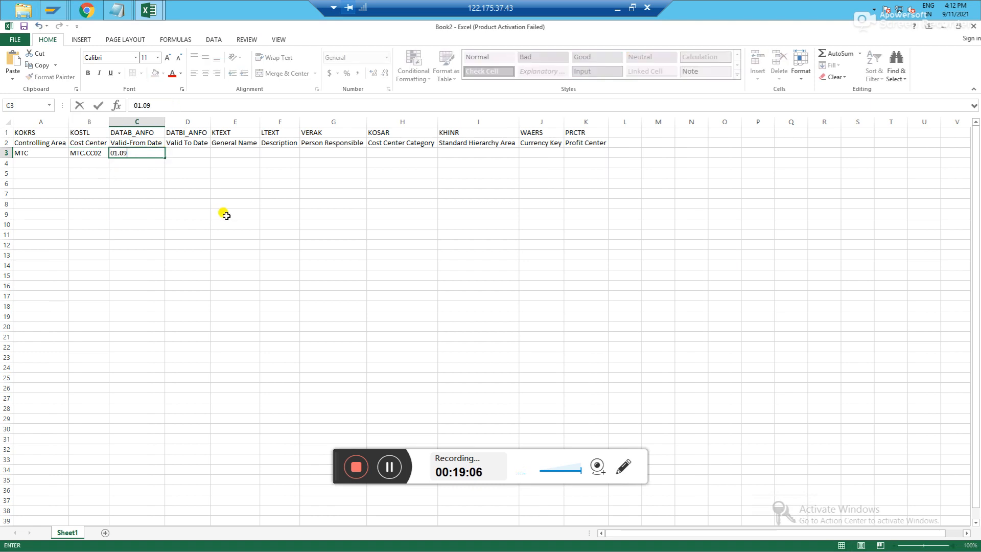
text(.2021)
key(Tab)
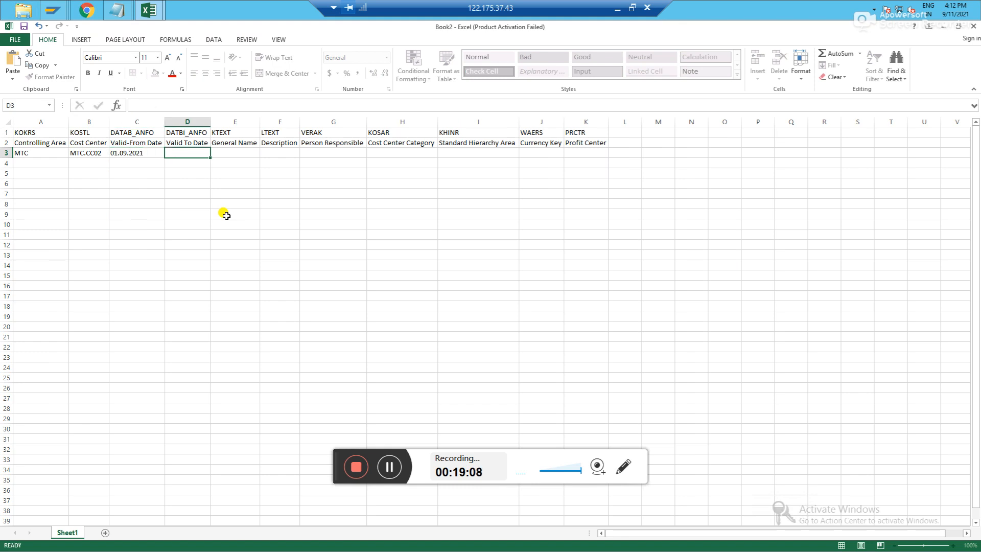
text(31.12.9999)
key(Tab)
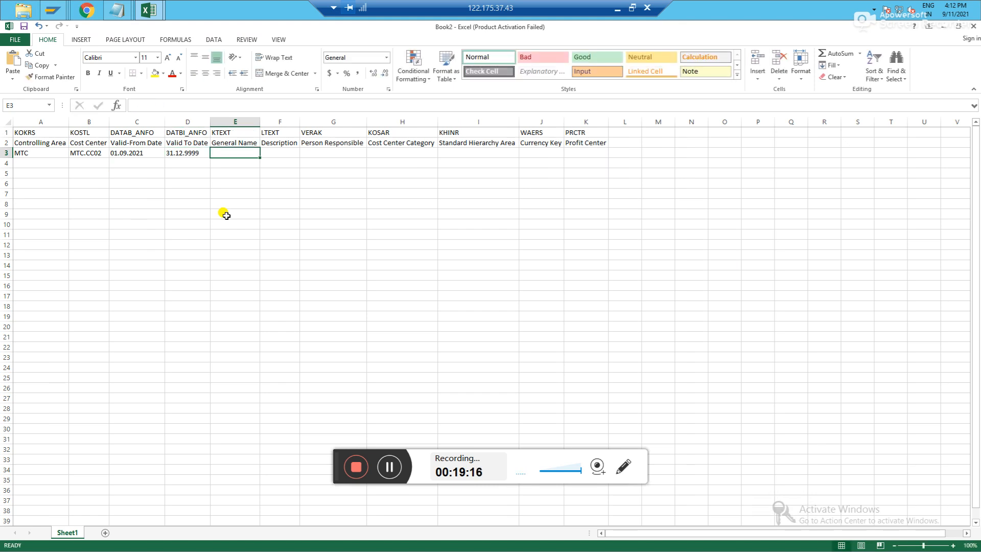
Step: Enter CC 2 as both the general name and description in row 3, and fill in the person responsible's name
text(CC 2)
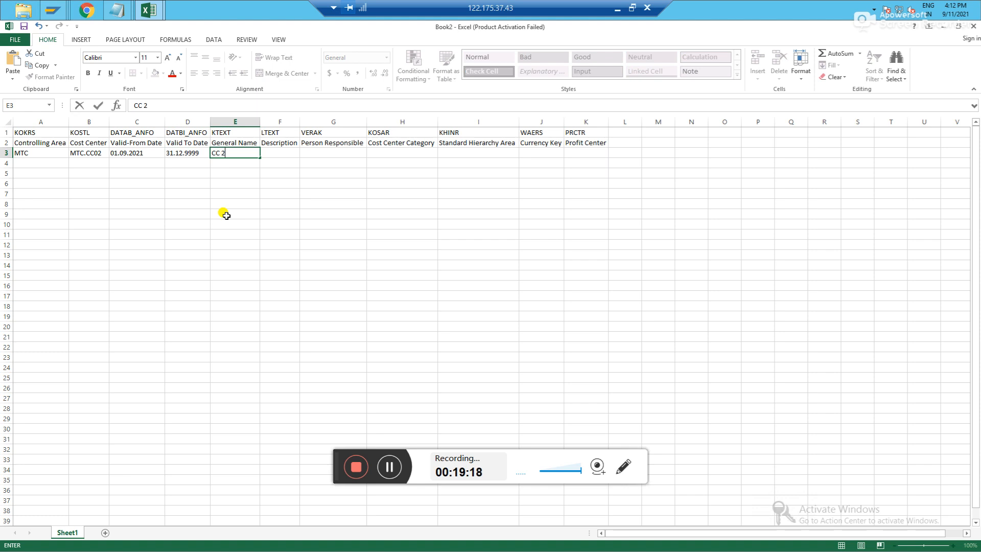
key(Tab)
text(CC 2)
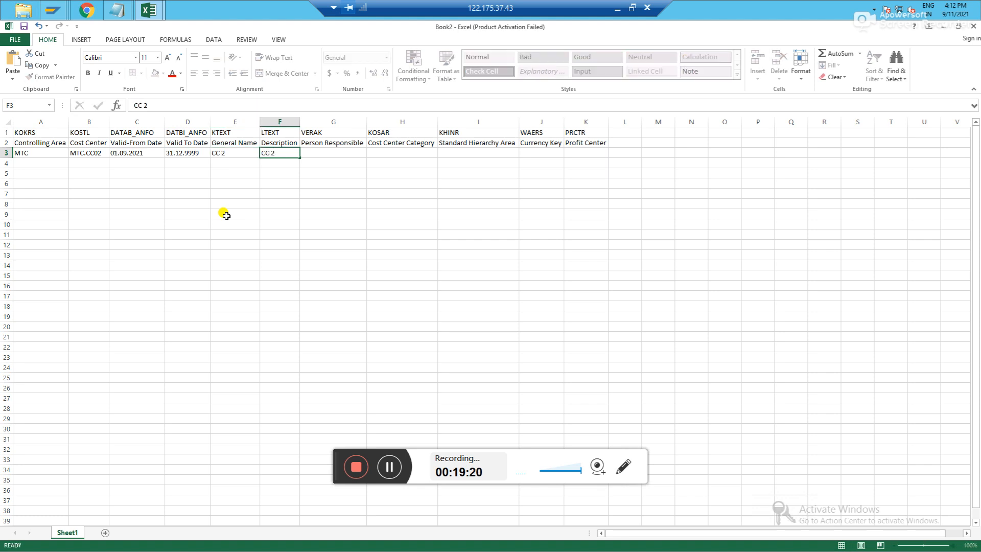
key(Tab)
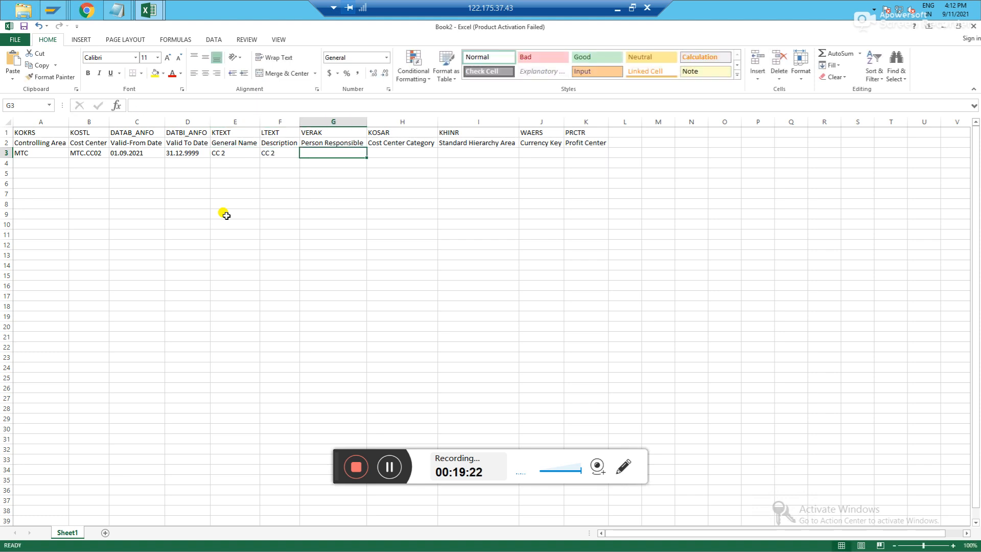
text(Ravi)
key(Tab)
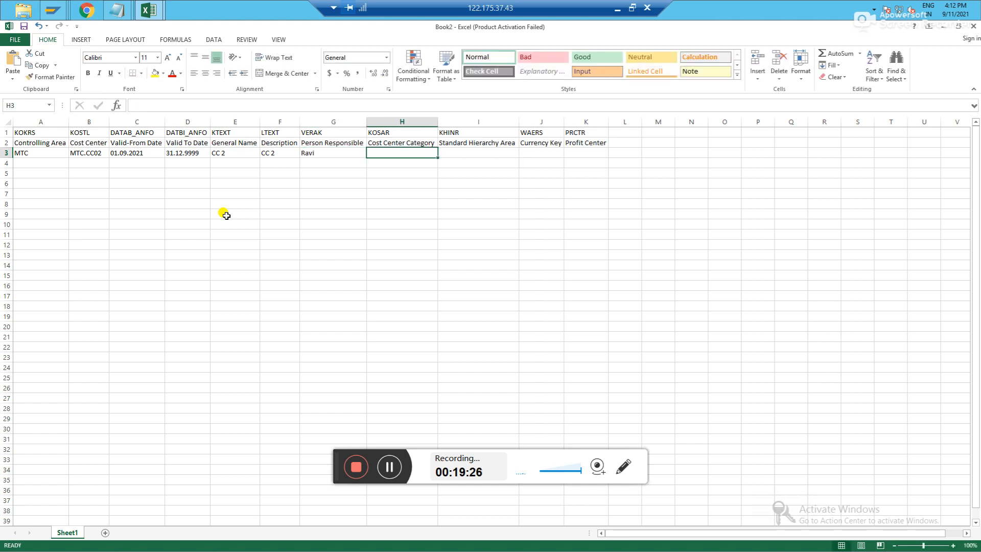
Step: Fill row 3 with cost center category W, standard hierarchy area MTC_CC and currency key INR
text(W)
key(Tab)
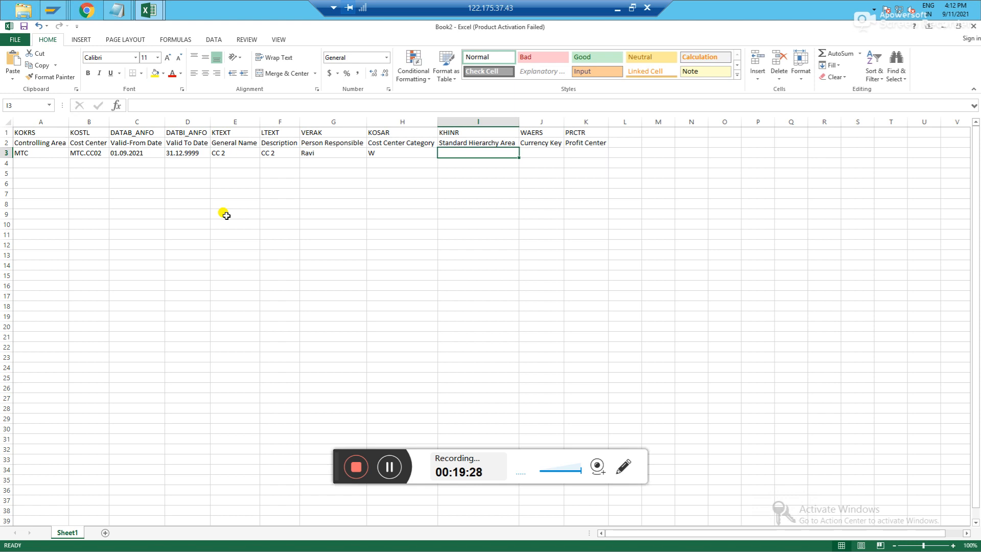
text(MTC_CC)
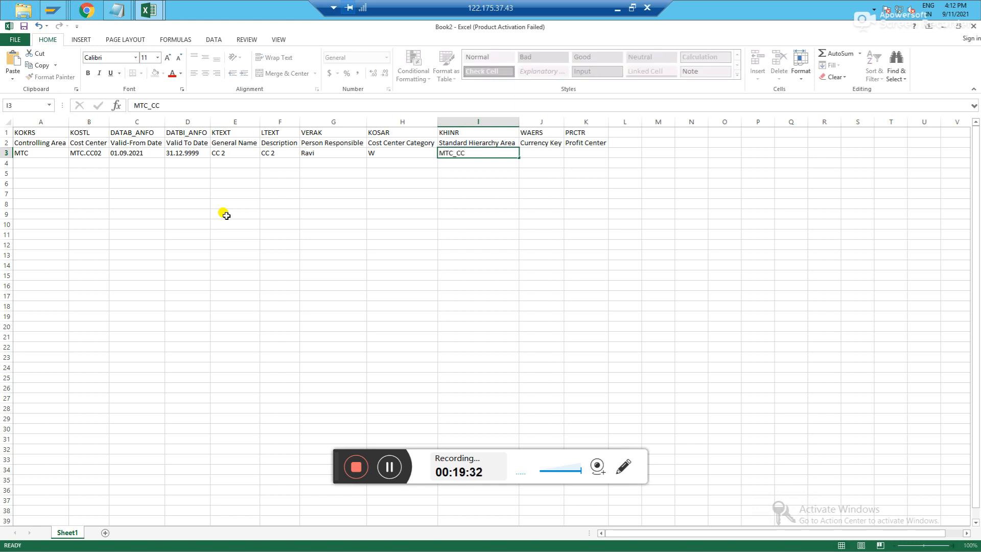
key(Tab)
text(INR)
key(Tab)
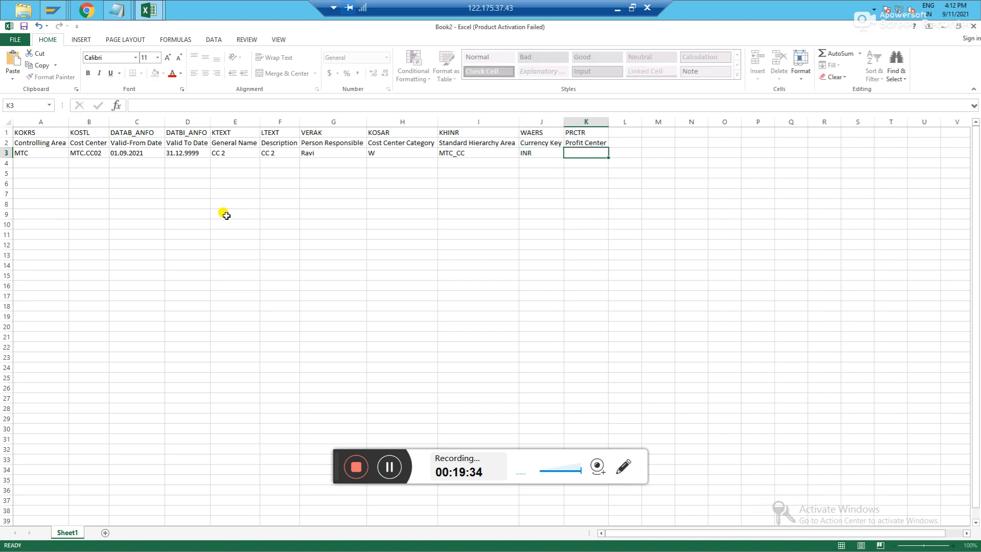
Step: Switch to the Display Cost Center window in SAP and copy the profit center MTC.PC1
key(alt+Tab)
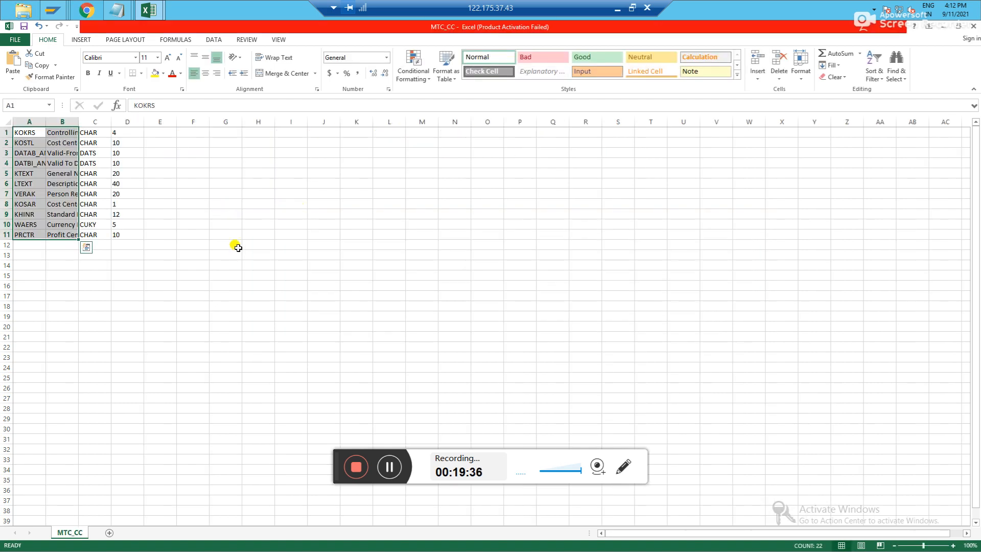
key(alt+Tab)
key(Tab)
key(alt+Tab)
key(Tab)
key(Tab)
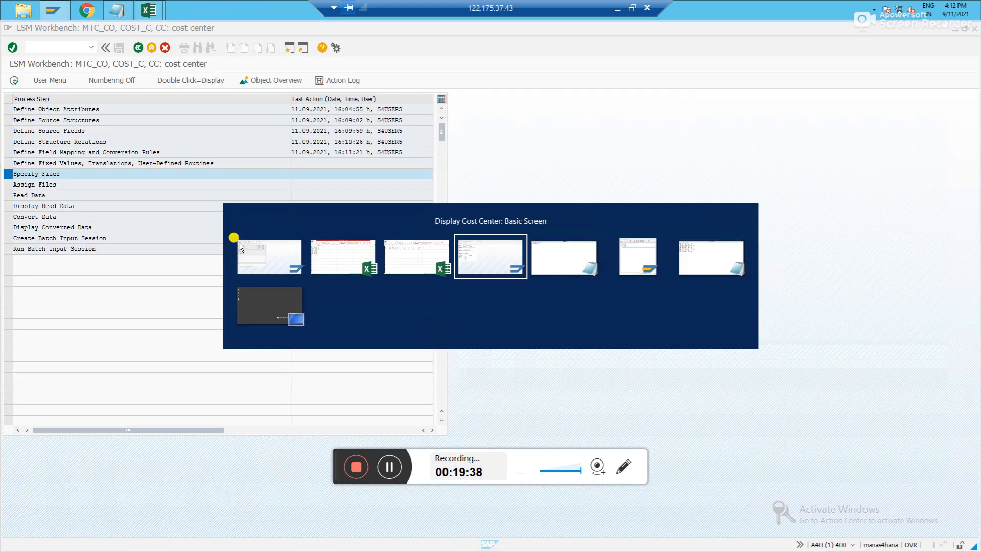
drag(139, 313, 87, 320)
key(ctrl+c)
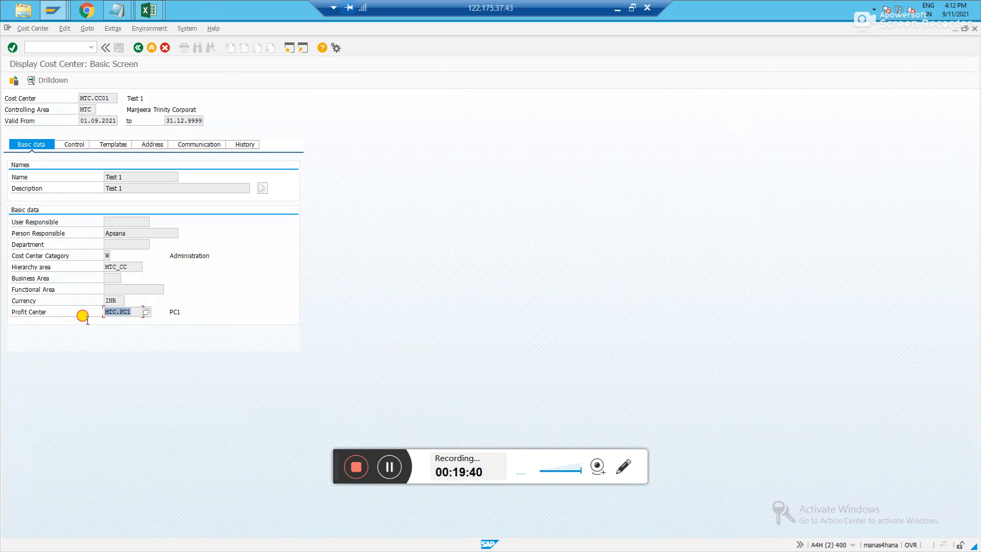
Step: Return to the Book2 workbook in Excel and paste MTC.PC1 into the profit center cell K3
key(alt+Tab)
key(alt+Tab)
key(Tab)
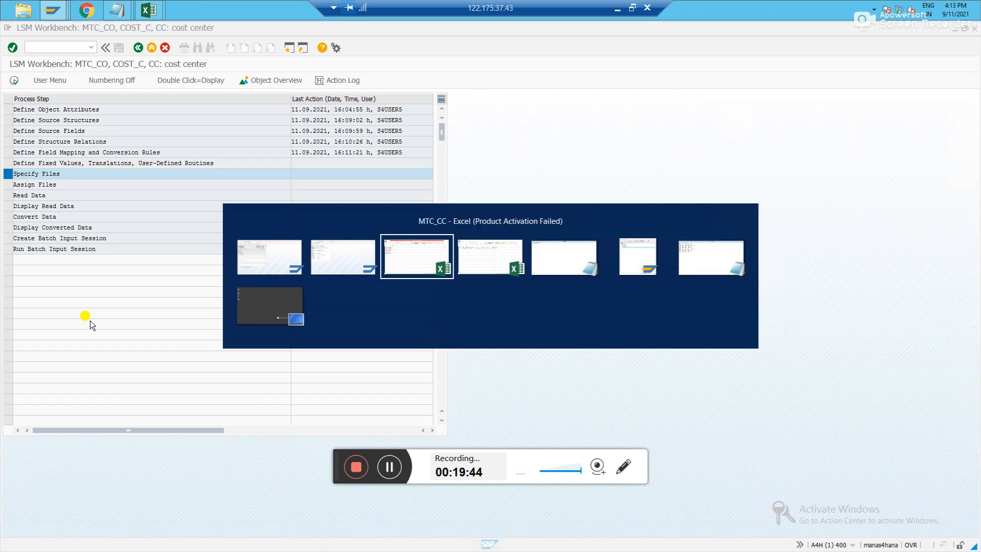
key(alt+Tab)
key(Tab)
key(Tab)
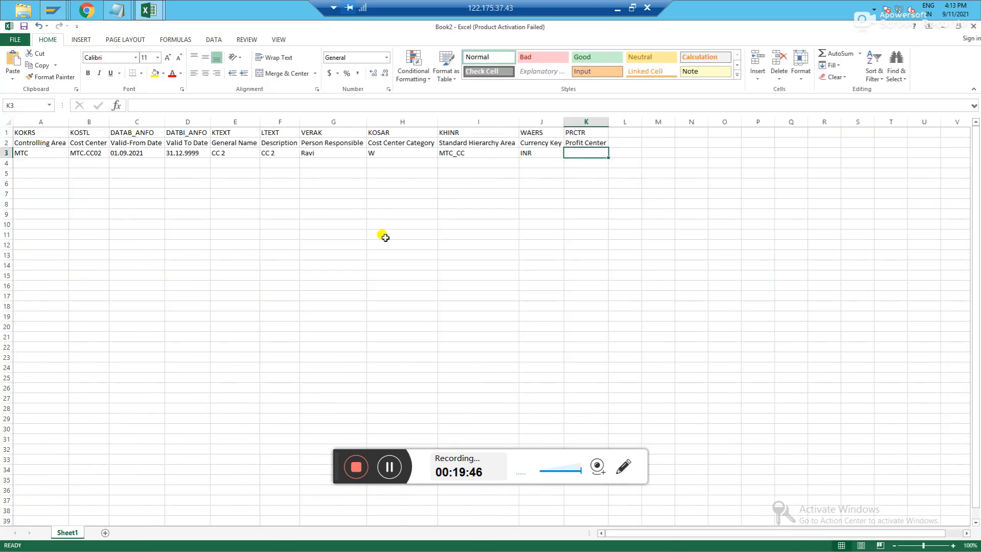
key(ctrl+v)
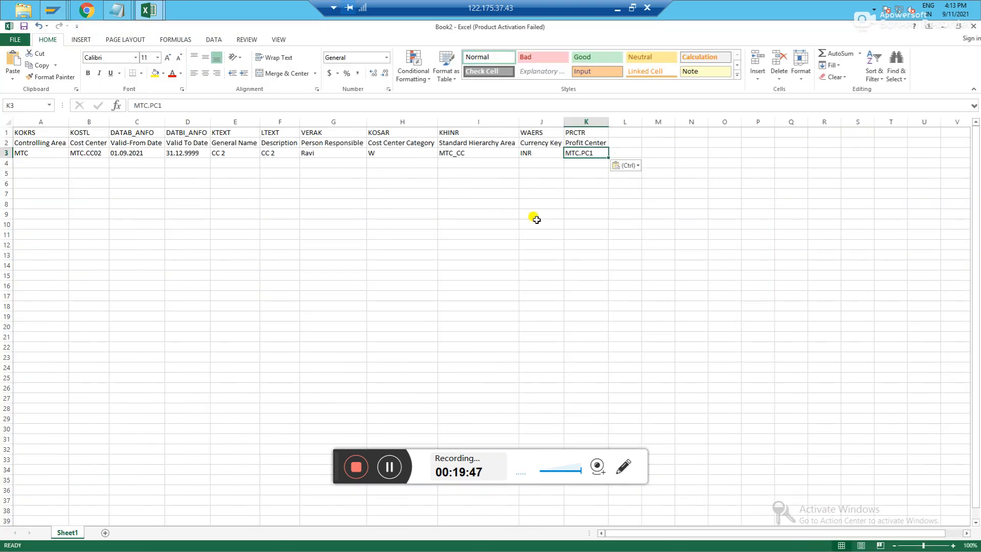
Step: Fill the row 3 record down through row 15 across columns A to K
click(379, 225)
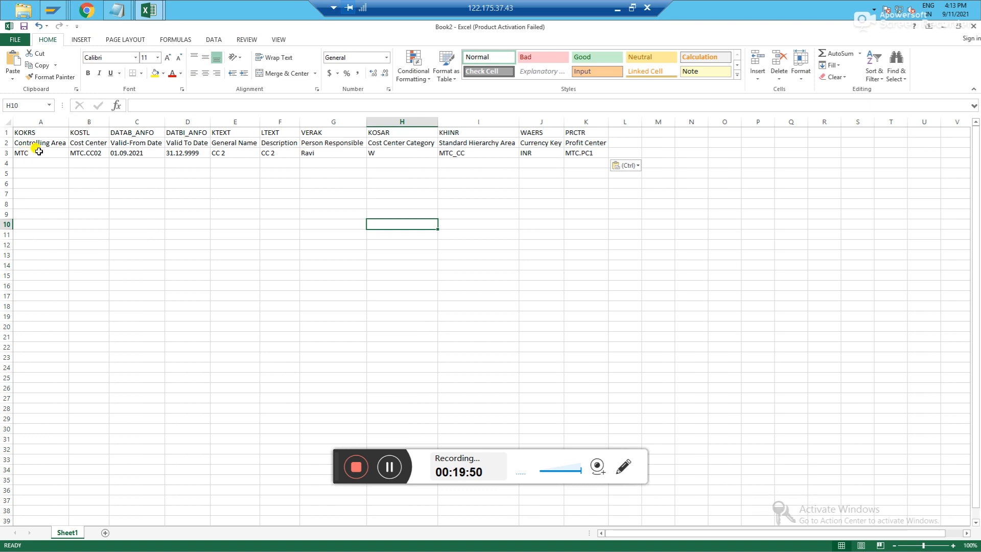
drag(35, 149, 592, 276)
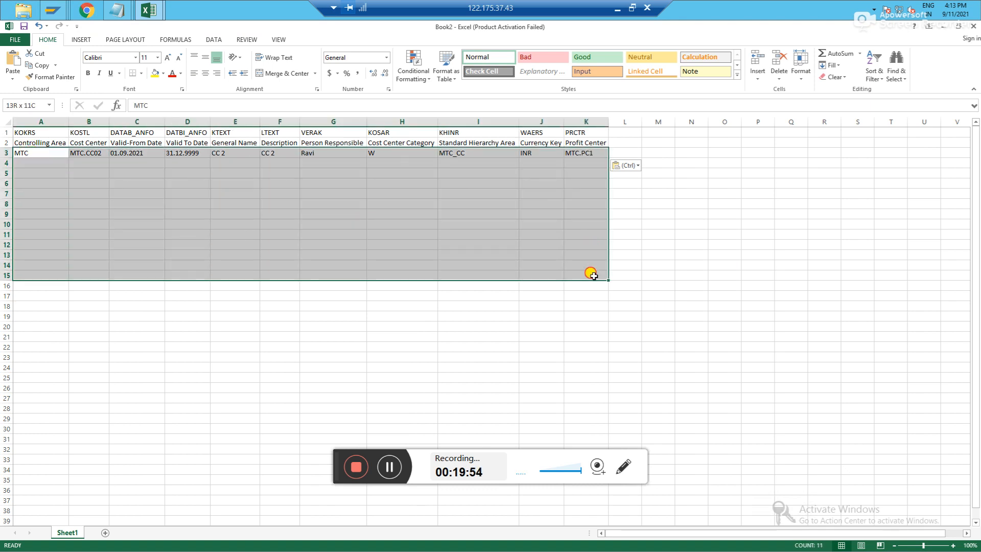
key(ctrl+d)
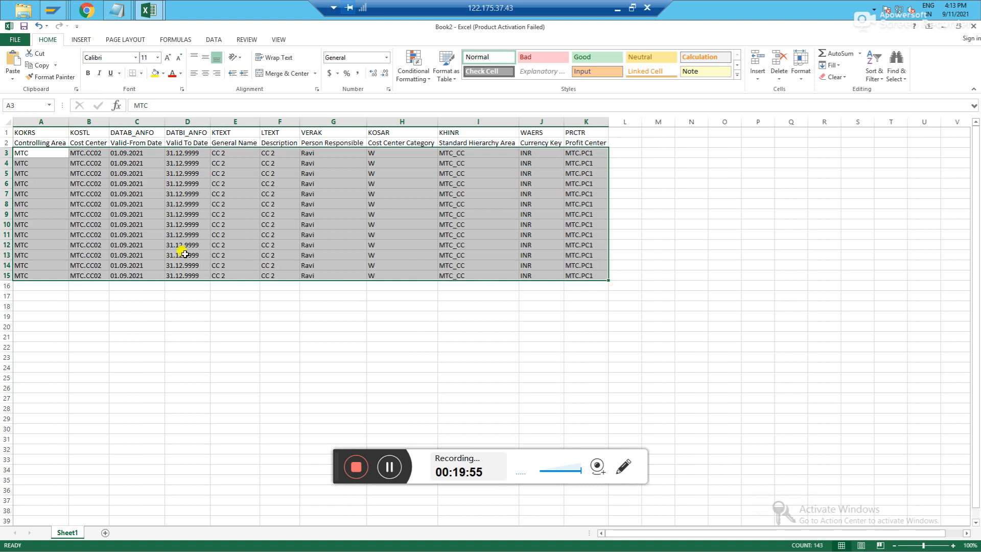
Step: Fill the cost center numbers down from B3 to B15 as a series running MTC.CC02 to MTC.CC14
click(137, 215)
click(93, 156)
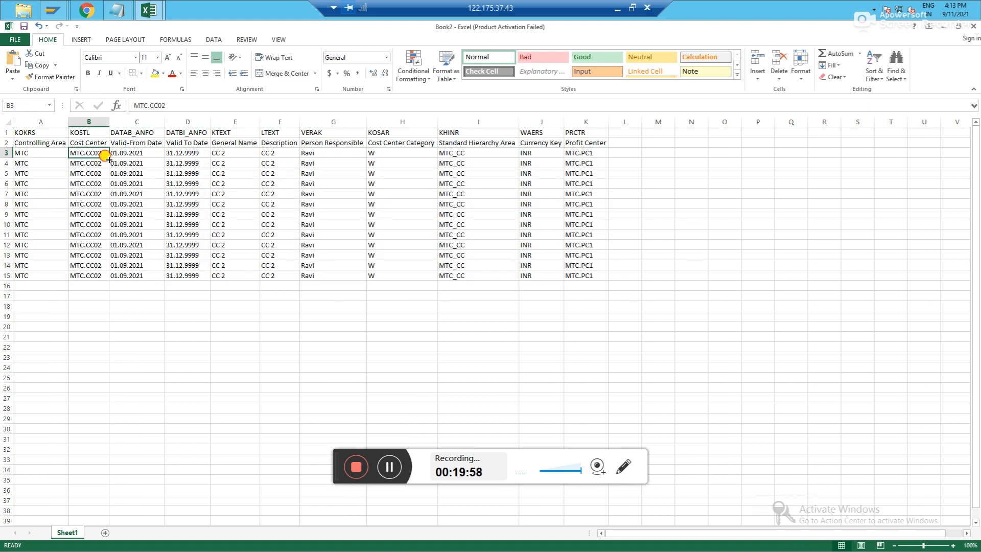
drag(109, 157, 111, 282)
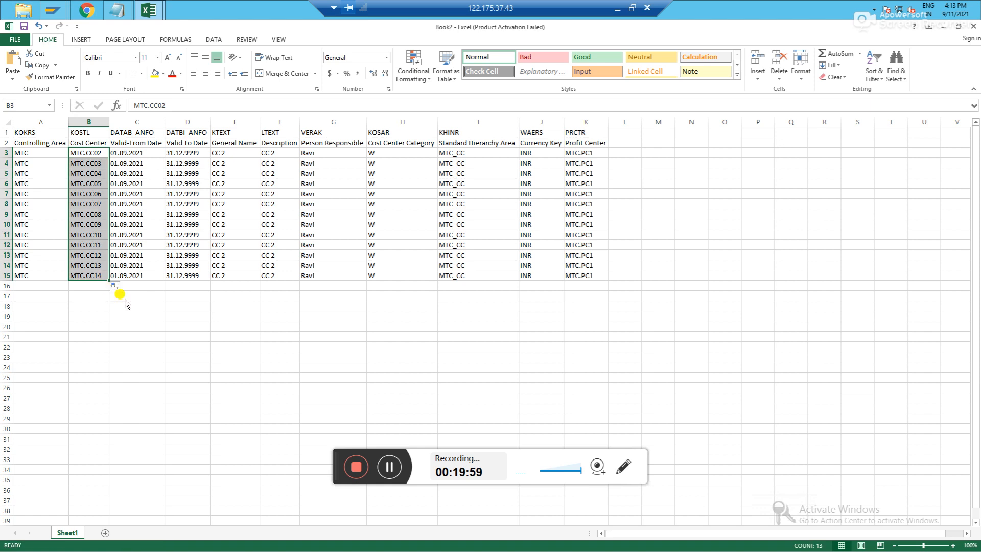
click(159, 303)
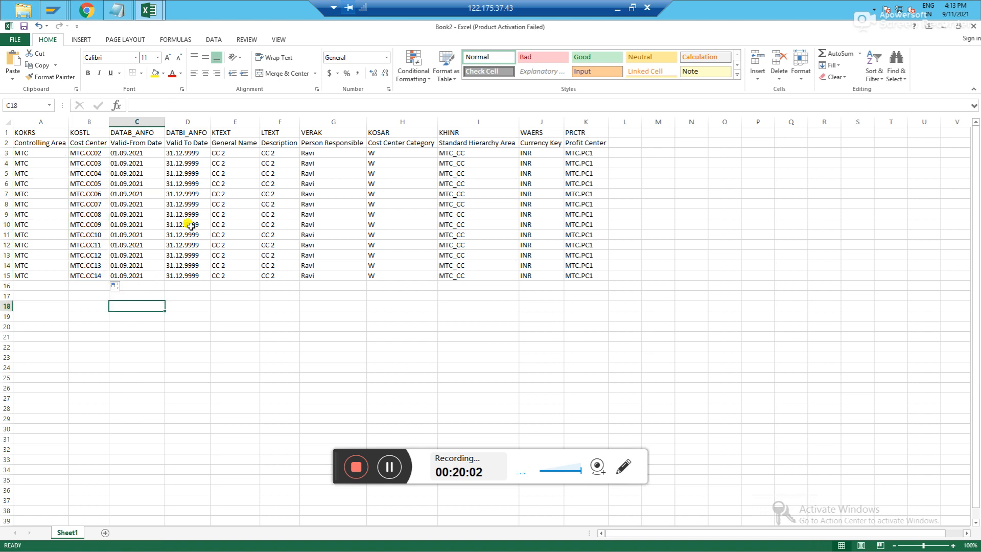
Step: Fill the general names down from E3 to E15 as a series running CC 2 to CC 14
click(243, 153)
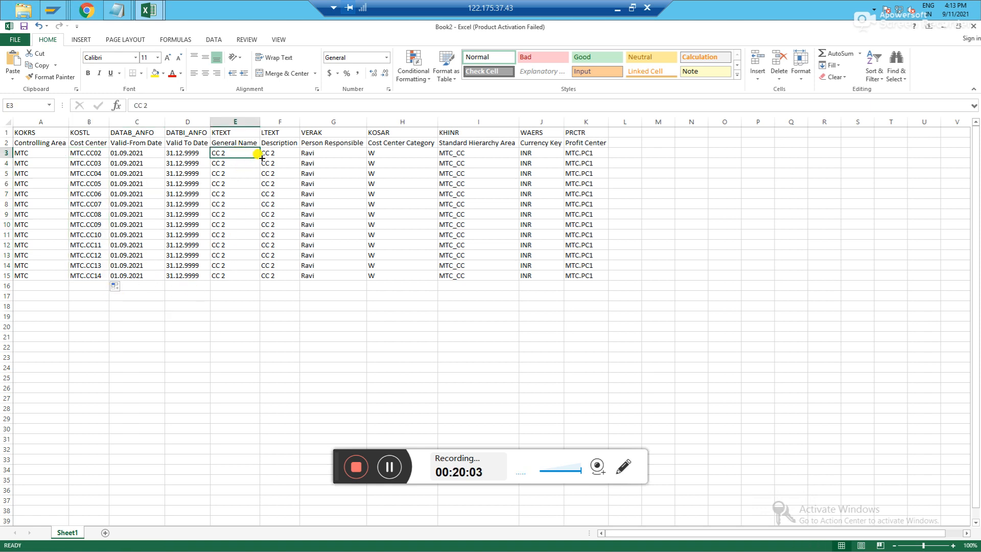
drag(260, 159, 261, 266)
drag(258, 308, 262, 307)
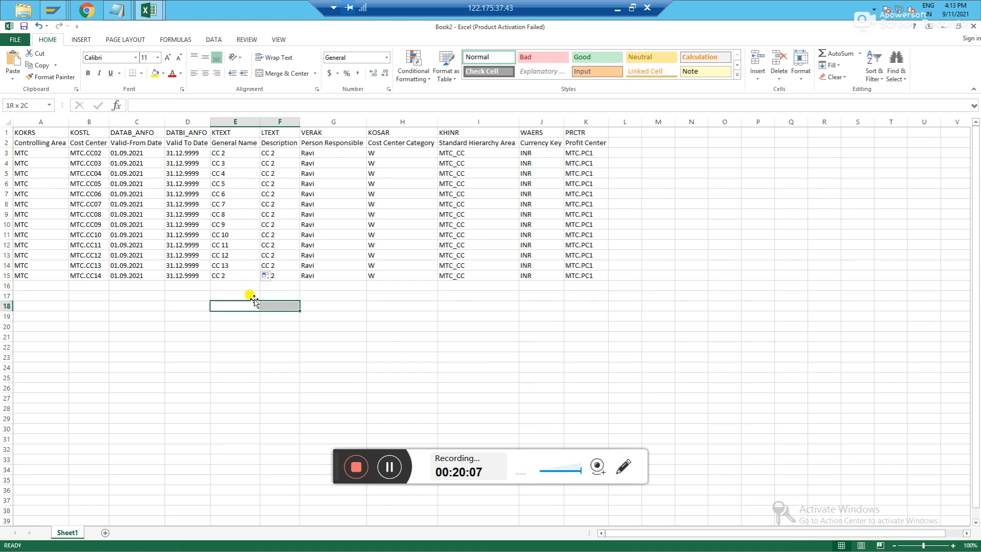
click(248, 266)
drag(259, 271, 259, 282)
click(250, 305)
Step: Fill the descriptions down from F3 to F15 as a series running CC 2 to CC 14
click(270, 154)
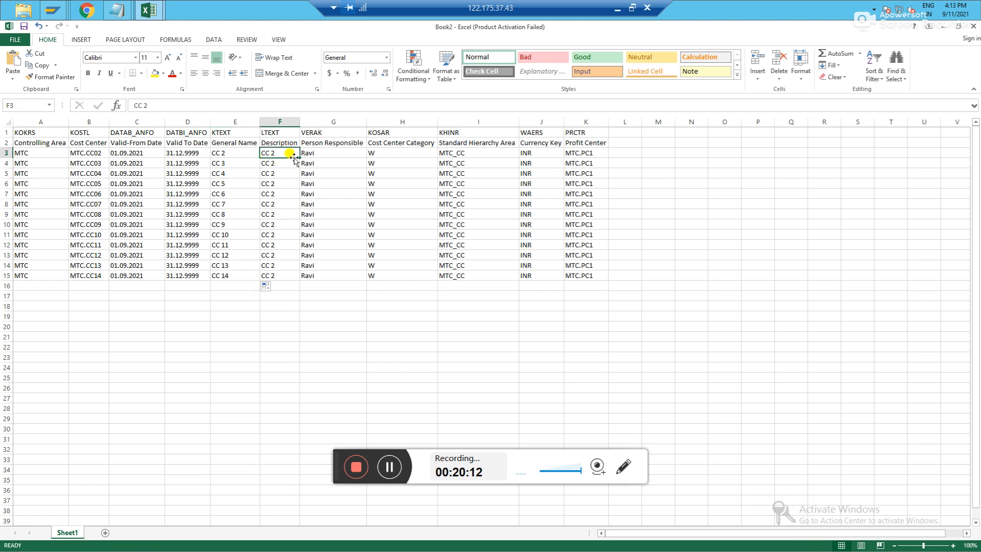
drag(298, 160, 287, 276)
click(277, 153)
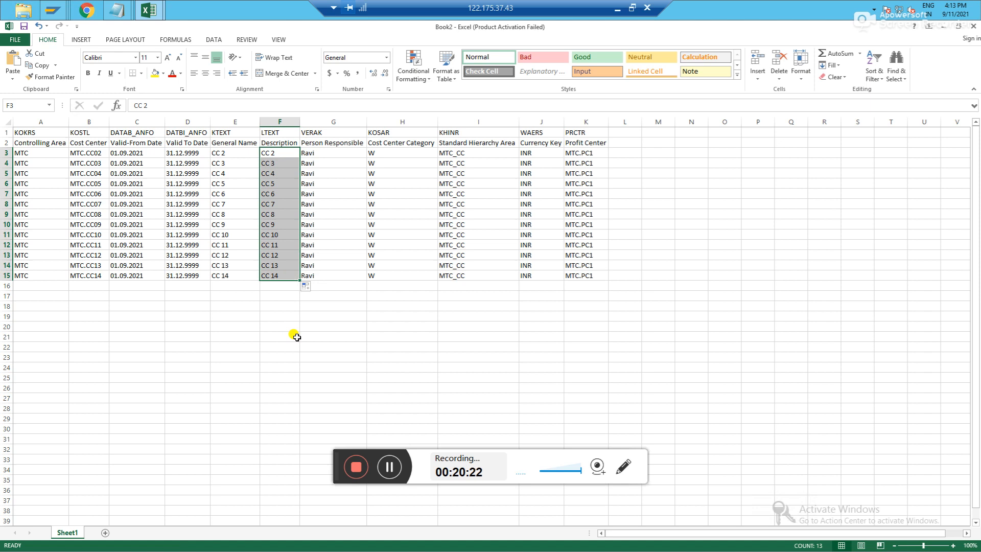
click(385, 306)
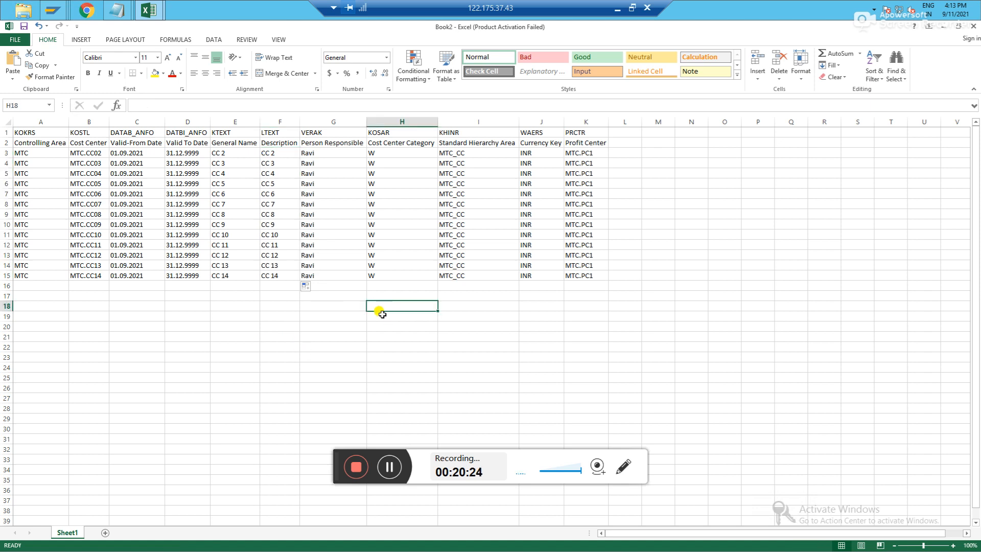
Step: Enter a different name for the person responsible in each of the cells G4 to G8
click(321, 166)
text(K)
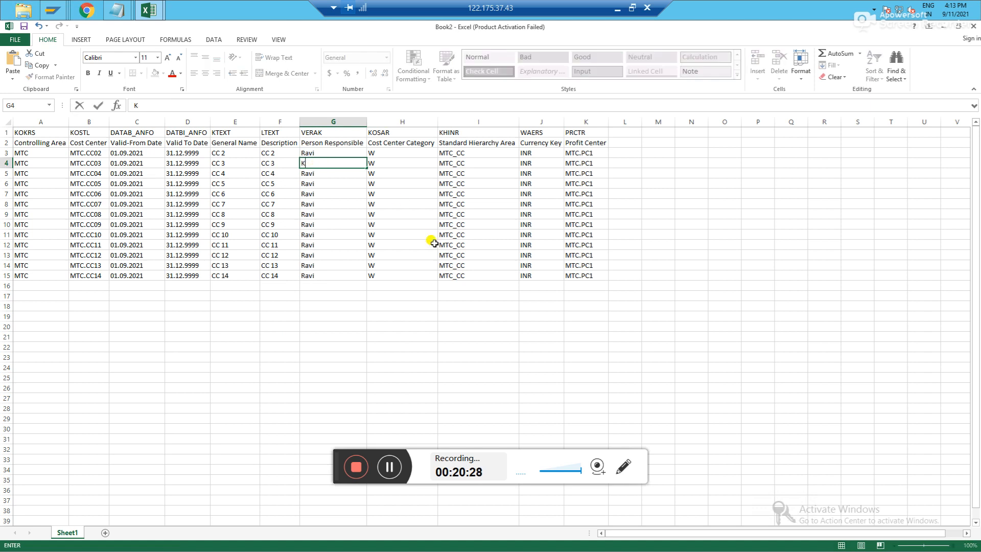
text(rish)
key(Return)
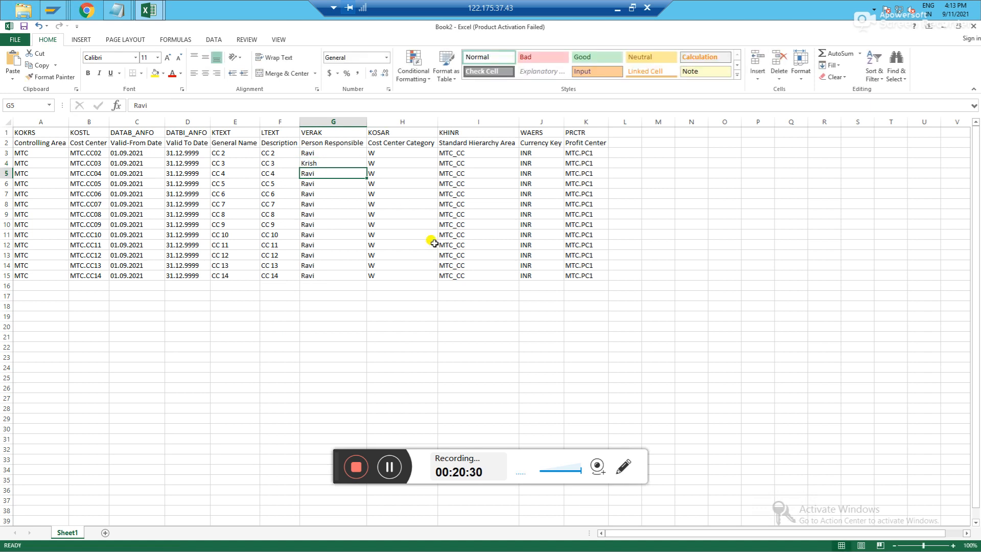
text(RAm)
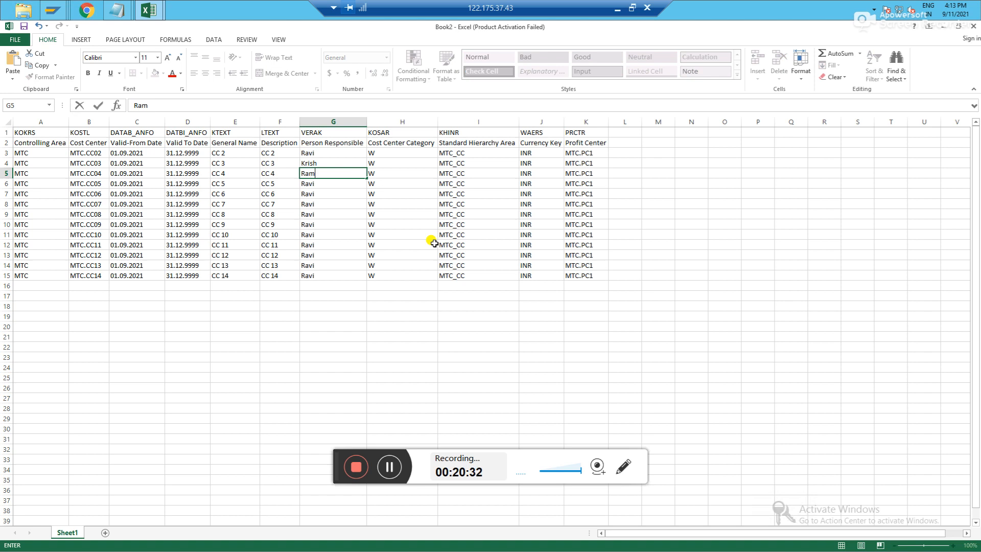
key(Return)
text(RAg)
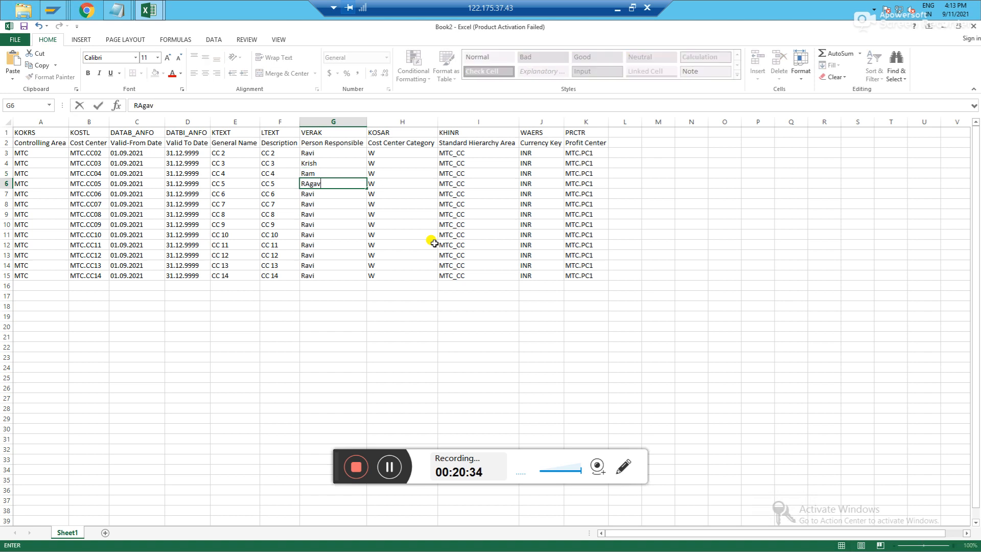
key(Return)
text(giri)
key(Return)
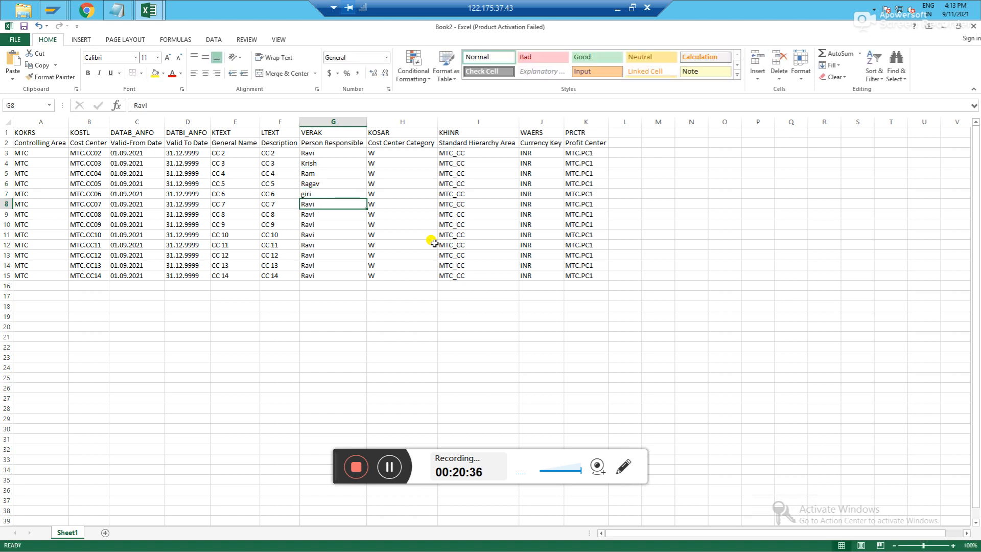
text(a)
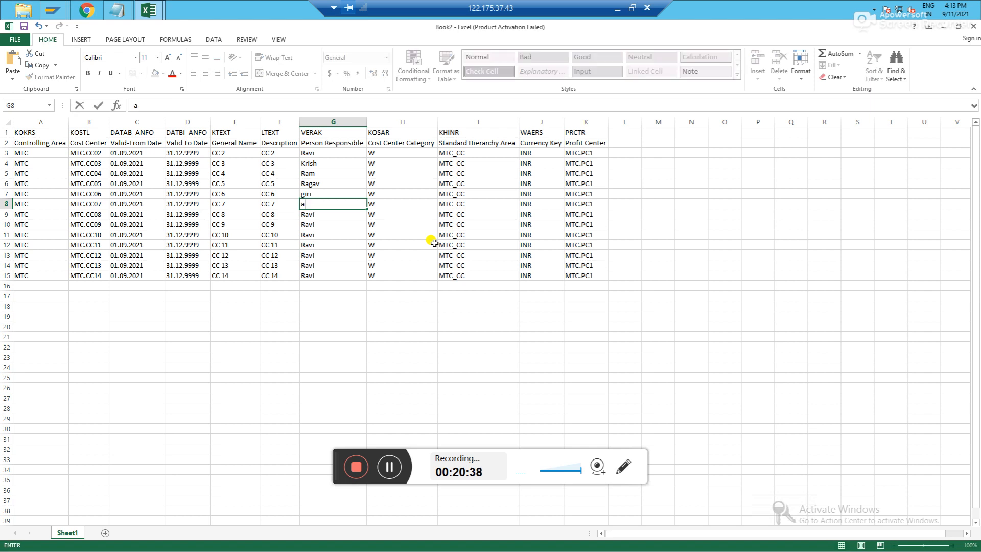
text(nusha)
key(Return)
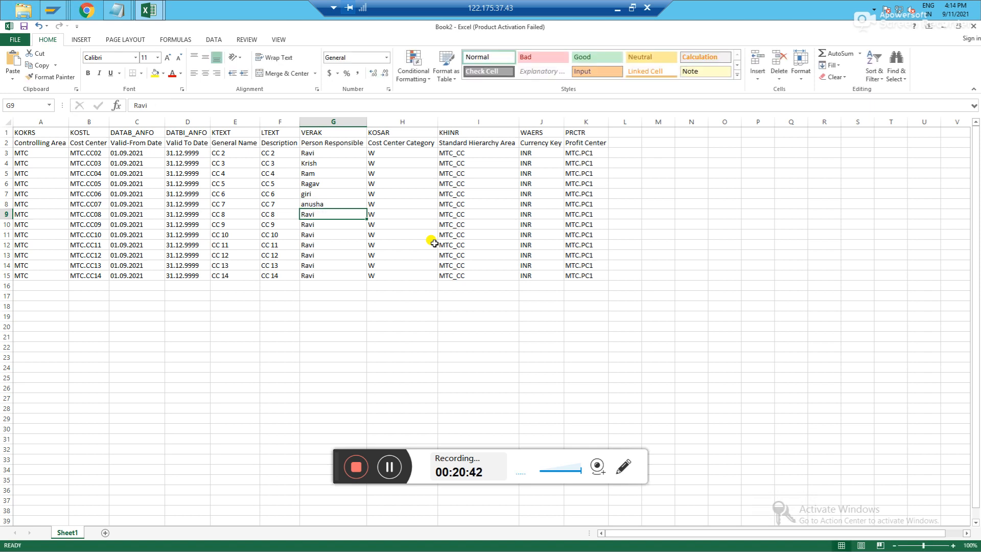
Step: Enter a different name for the person responsible in each of the cells G9 to G12
text(moh)
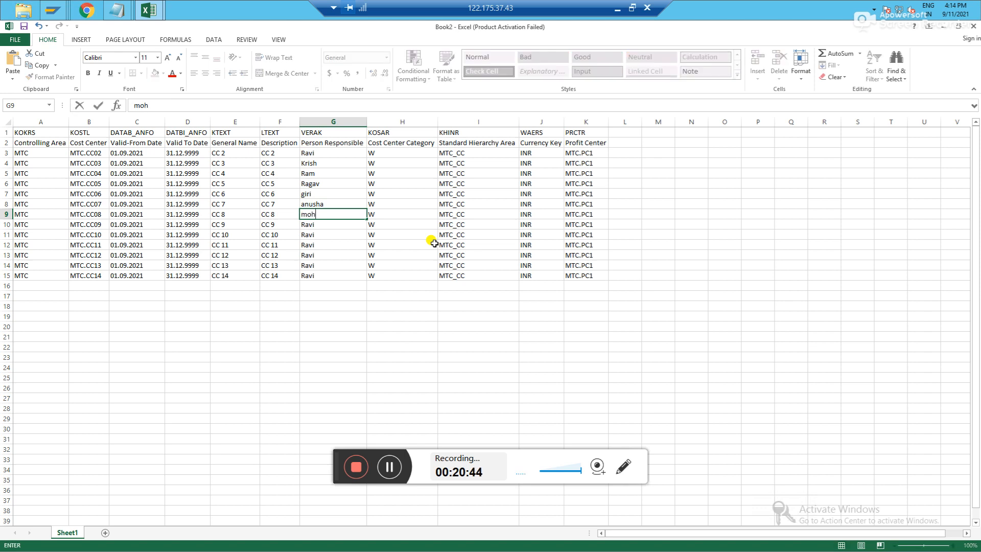
text(an)
key(Return)
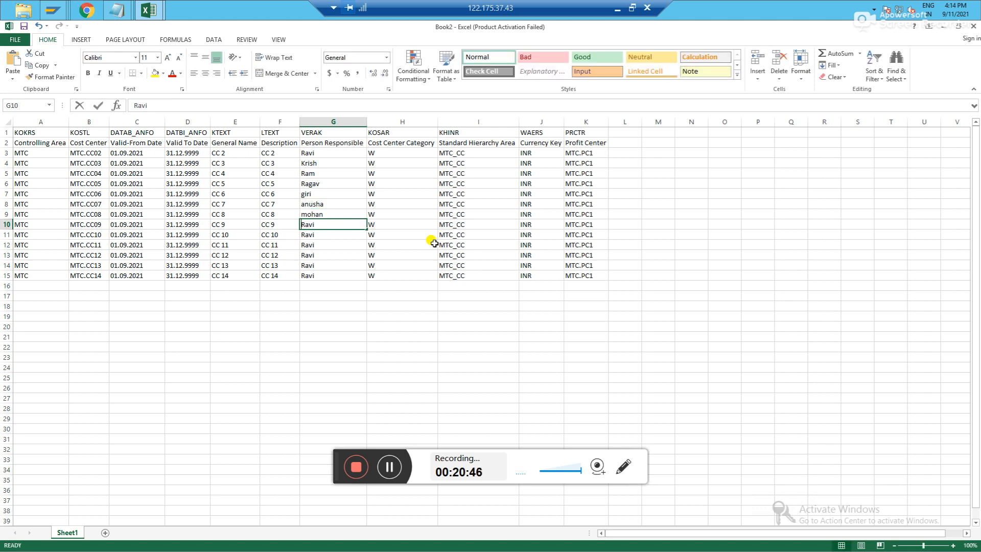
text(kalyani)
key(Return)
text(Ga)
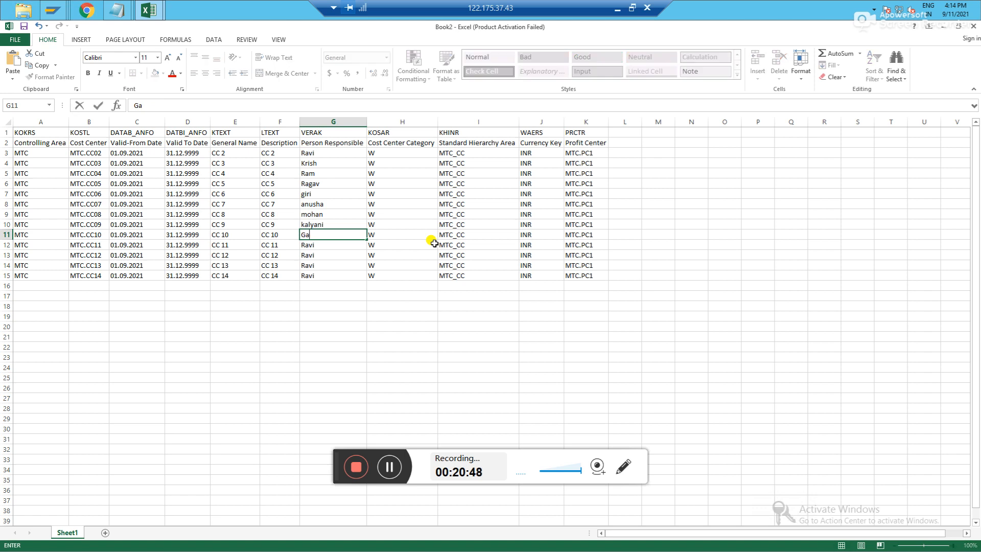
text(v)
key(Return)
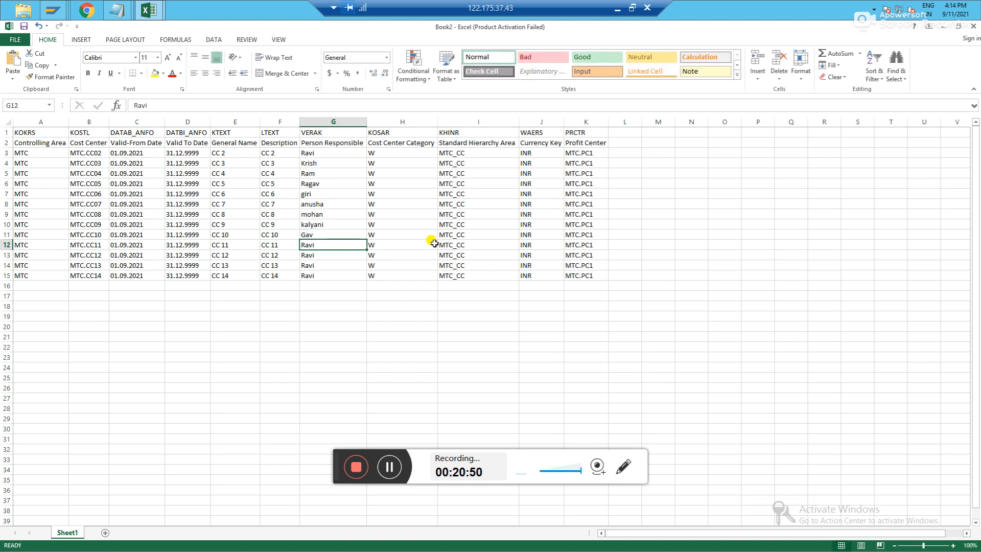
text(g)
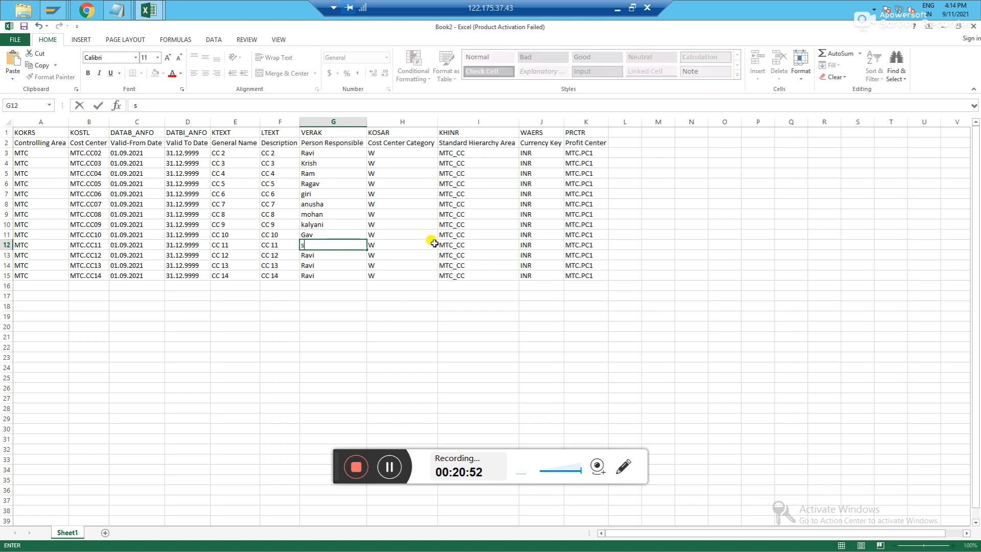
text(ridevi)
key(Return)
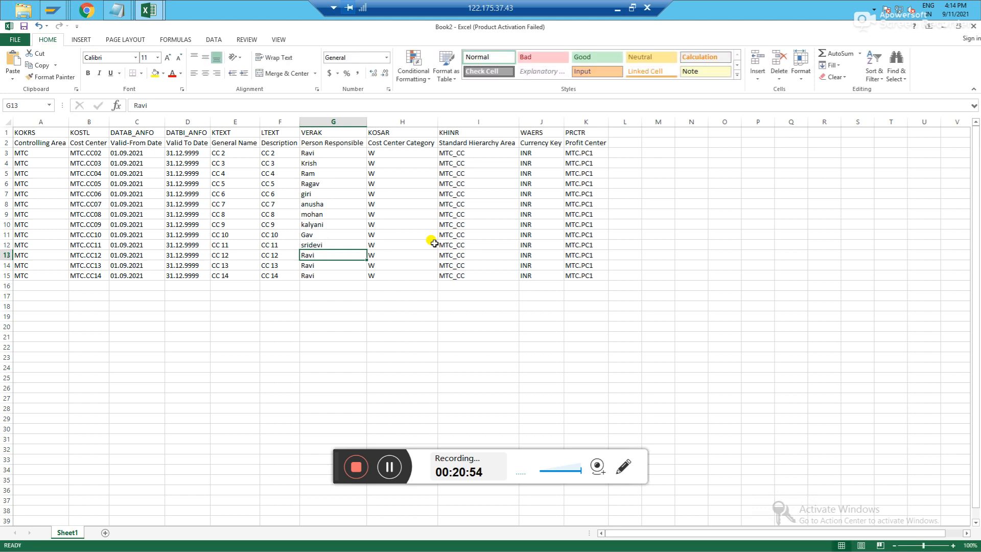
click(500, 313)
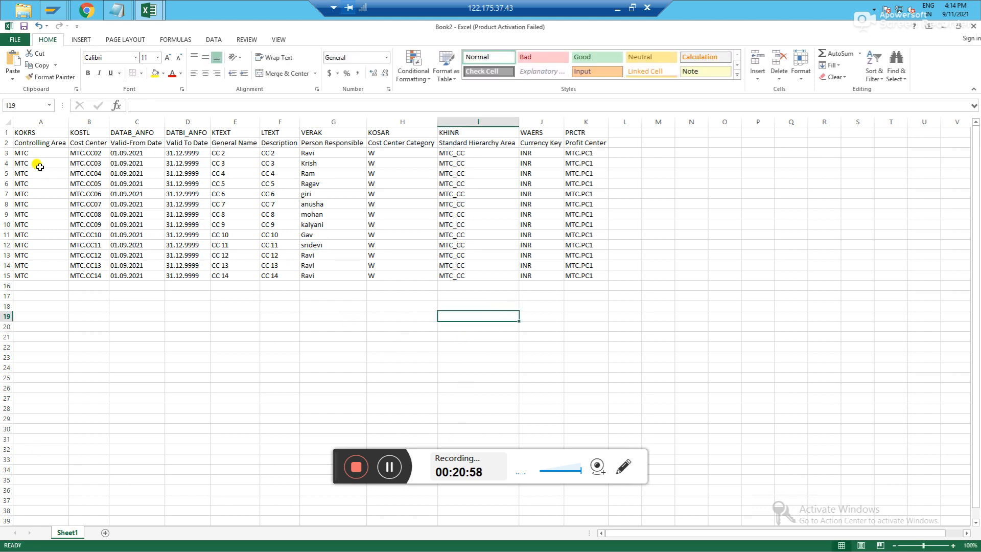
drag(30, 153, 54, 277)
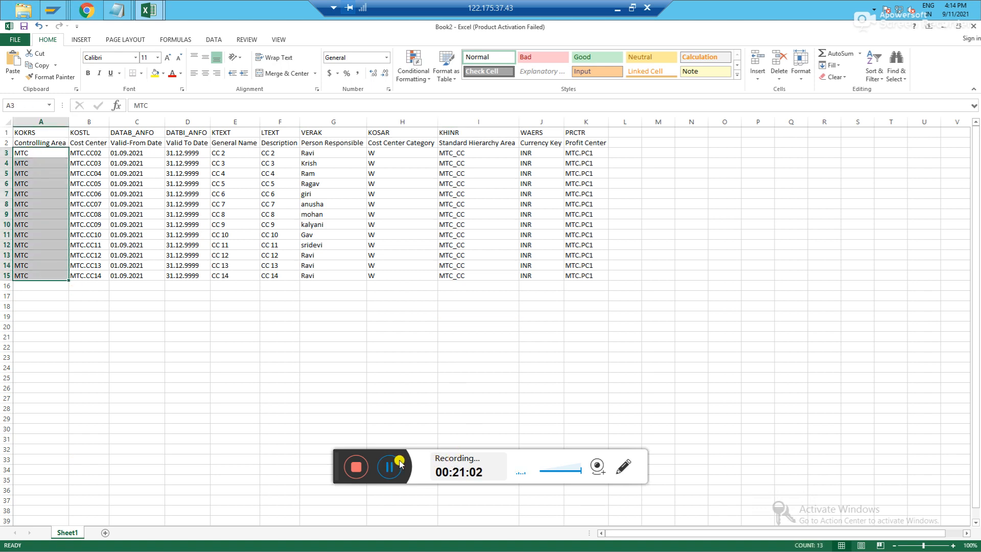
key(ctrl+z)
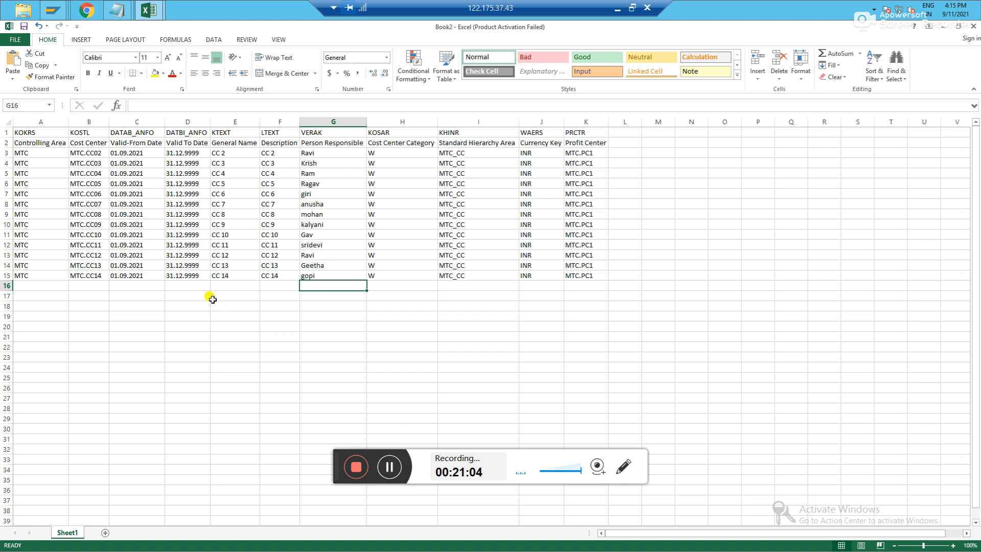
click(33, 153)
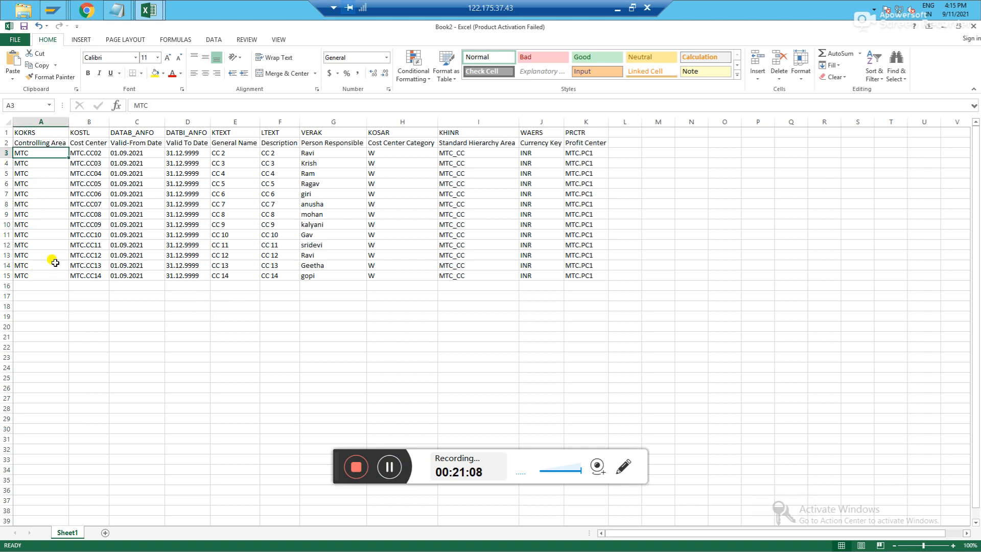
click(137, 245)
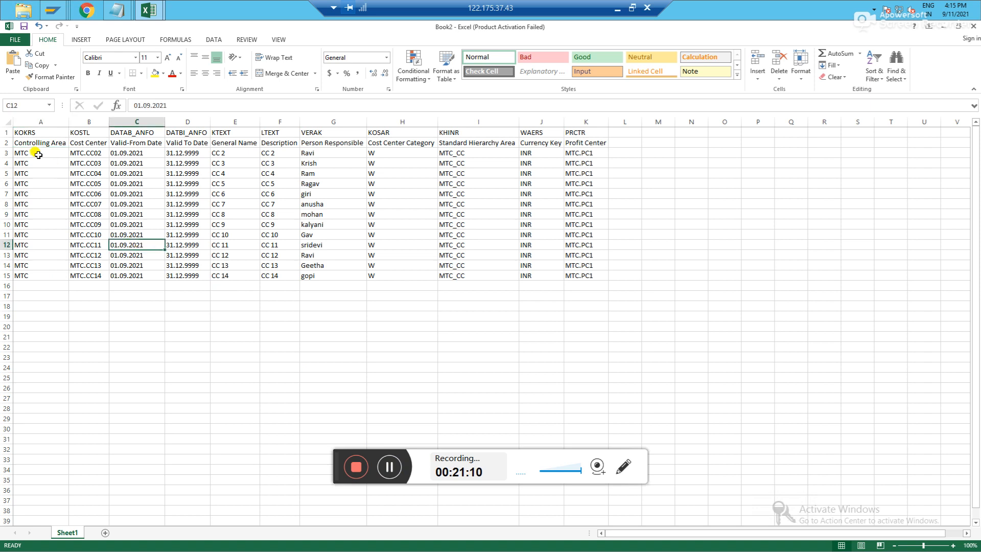
drag(35, 153, 39, 276)
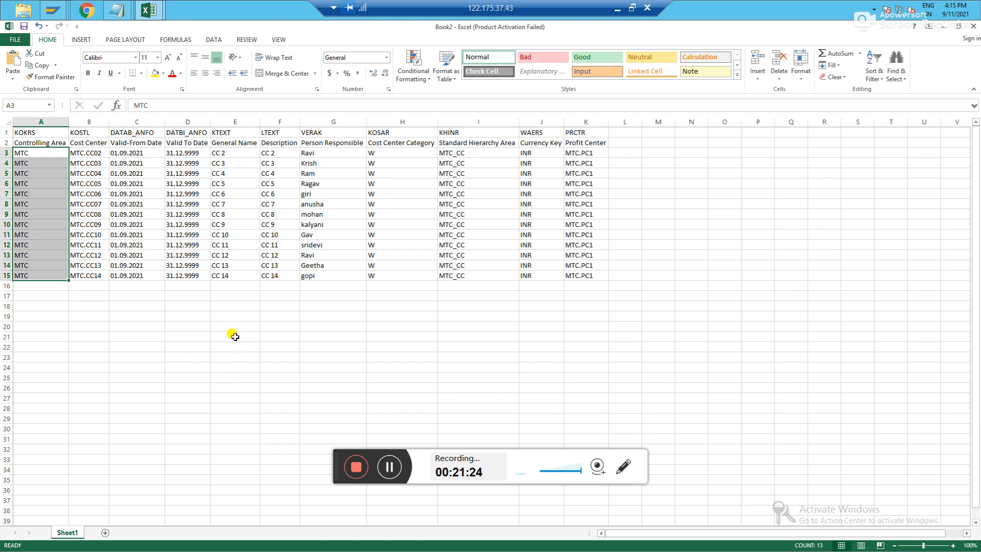
click(239, 344)
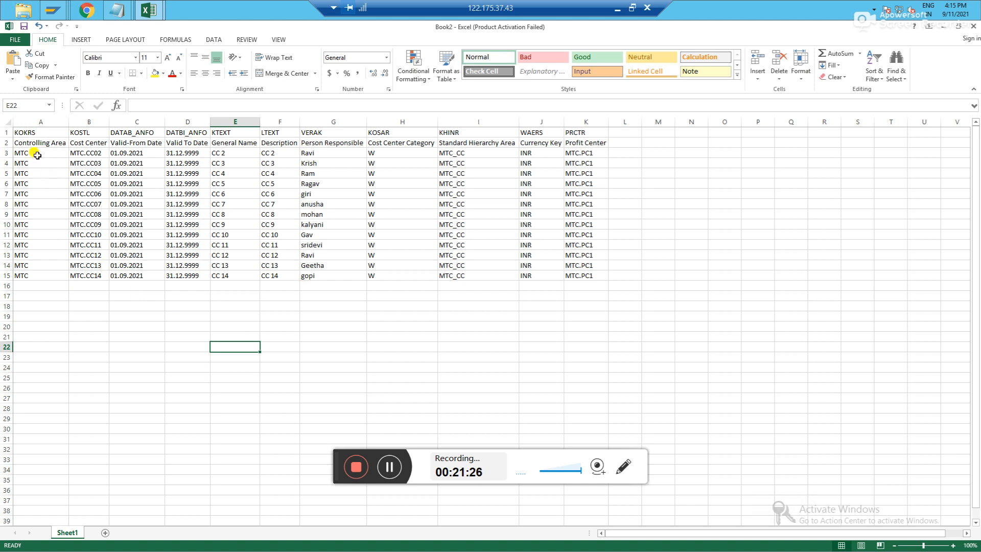
Step: Copy the records in A3:K15 without the header rows into a new workbook from A1 and left-align them
drag(36, 156, 575, 274)
key(ctrl+c)
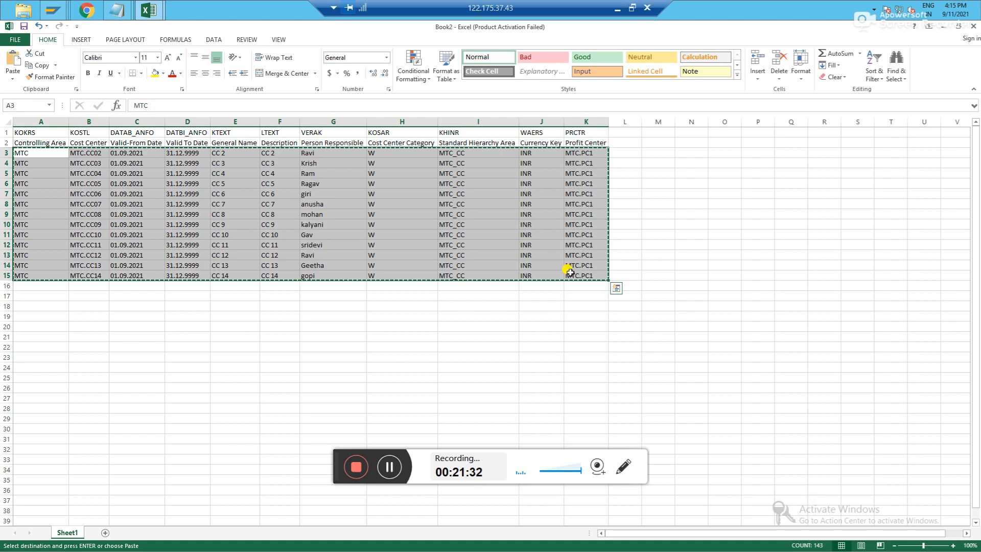
key(ctrl+n)
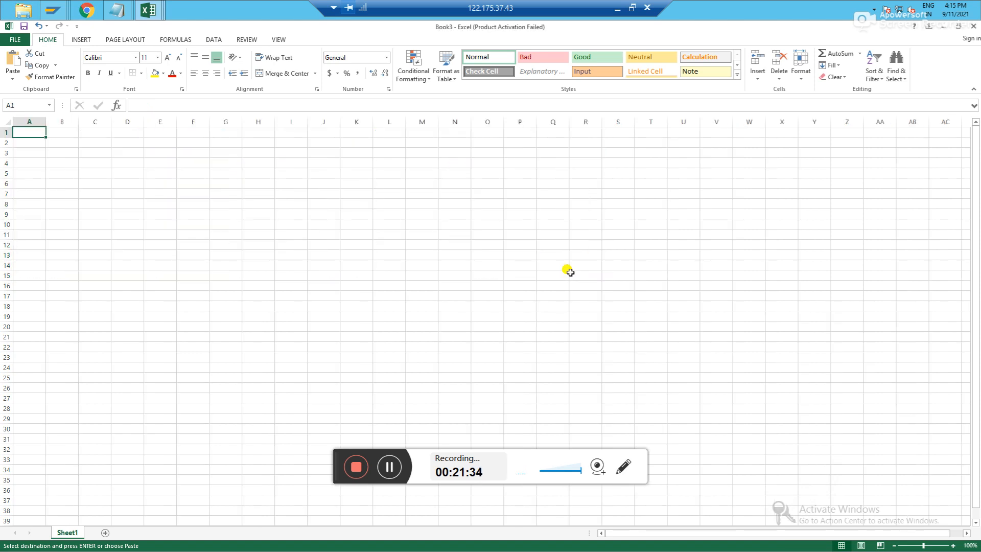
key(ctrl+v)
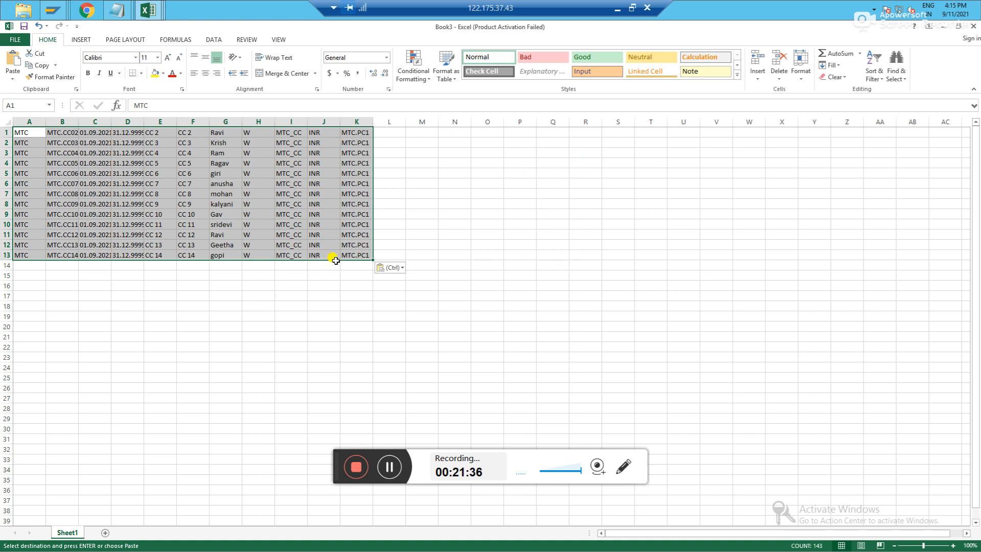
click(194, 73)
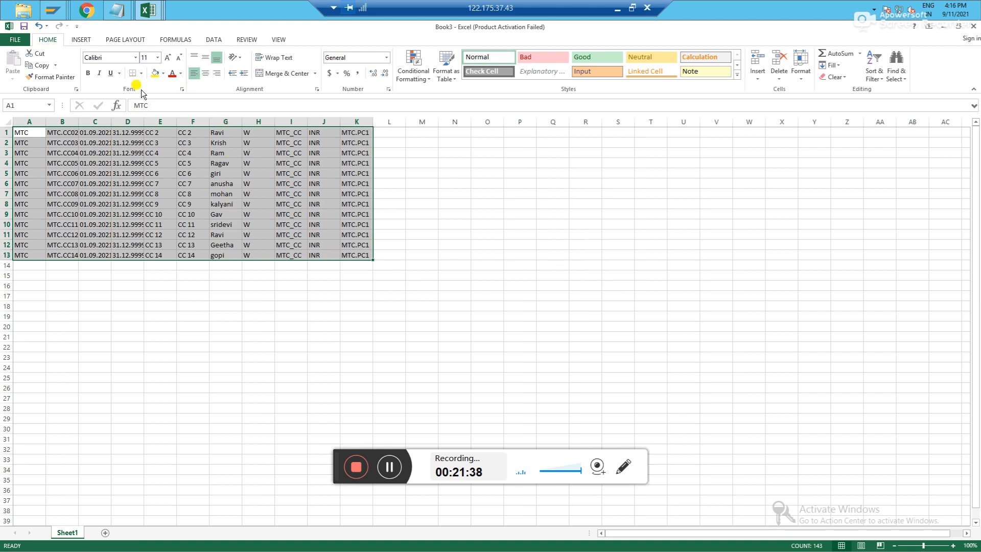
Step: Save the headerless workbook to the Desktop as CC Upload in Text (Tab delimited) format, keeping that format
click(16, 39)
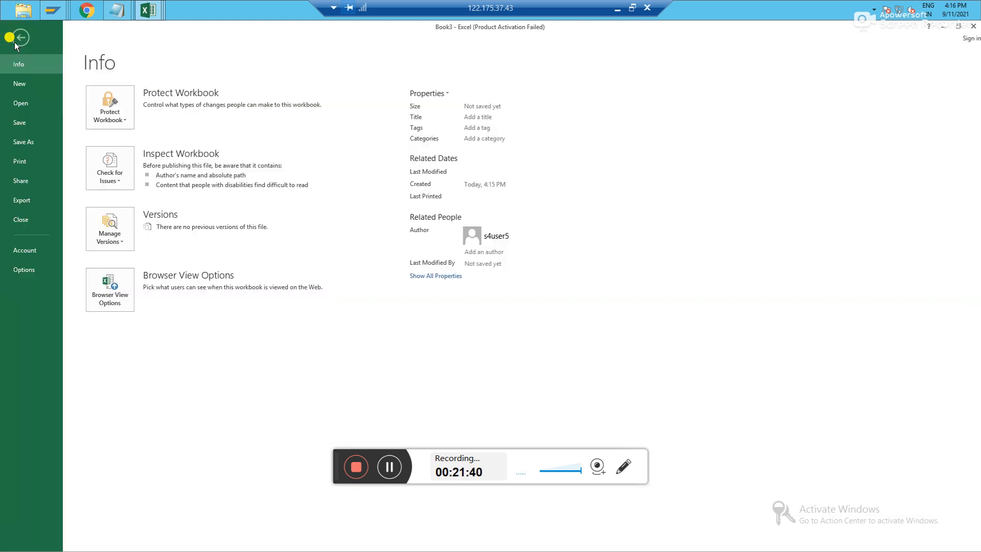
click(24, 141)
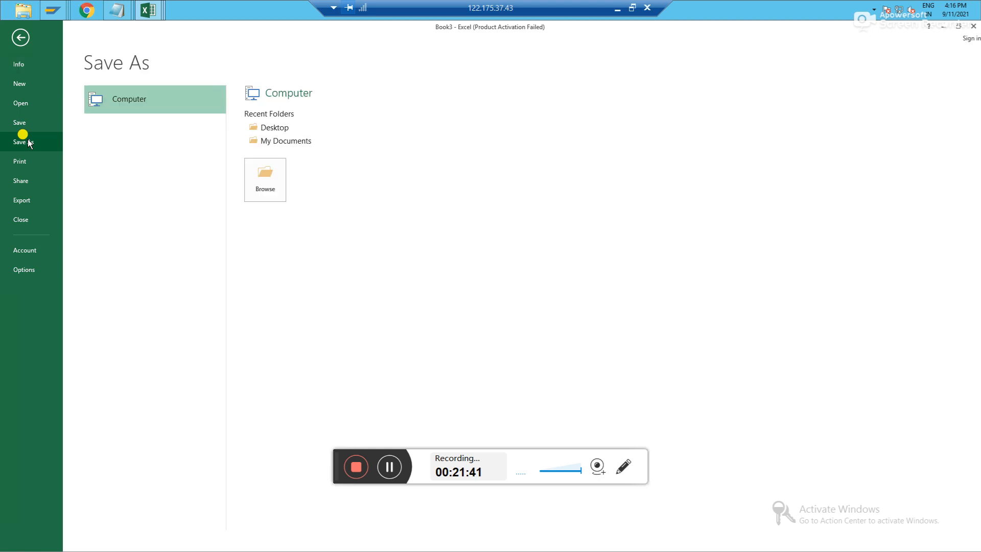
click(273, 127)
click(41, 78)
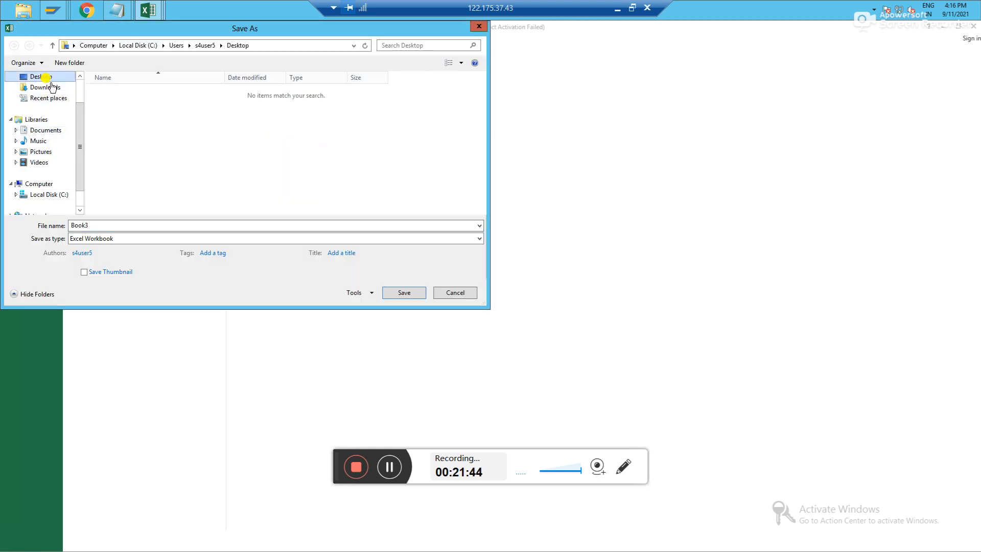
text(MTC)
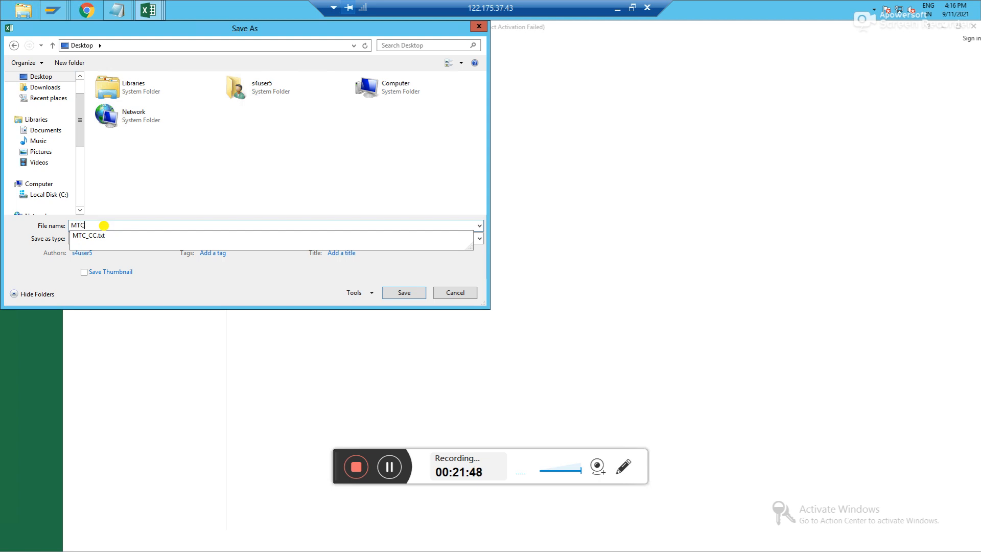
key(BackSpace)
key(BackSpace)
key(BackSpace)
text(CC Upload)
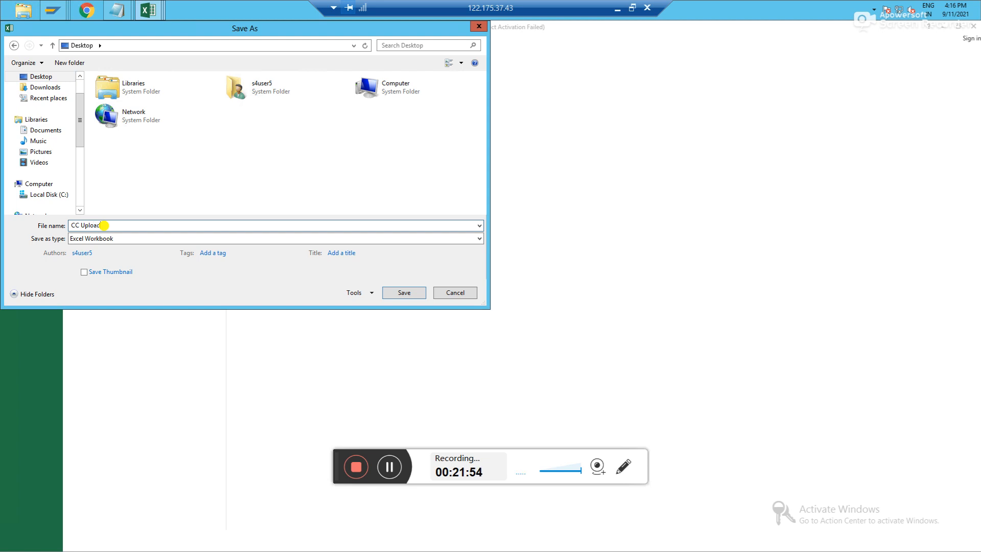
click(124, 238)
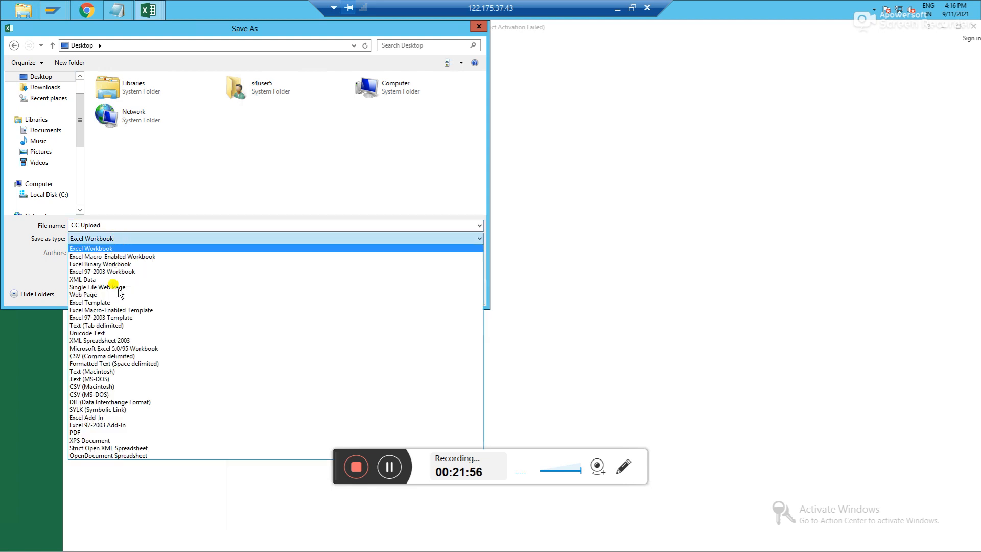
click(97, 325)
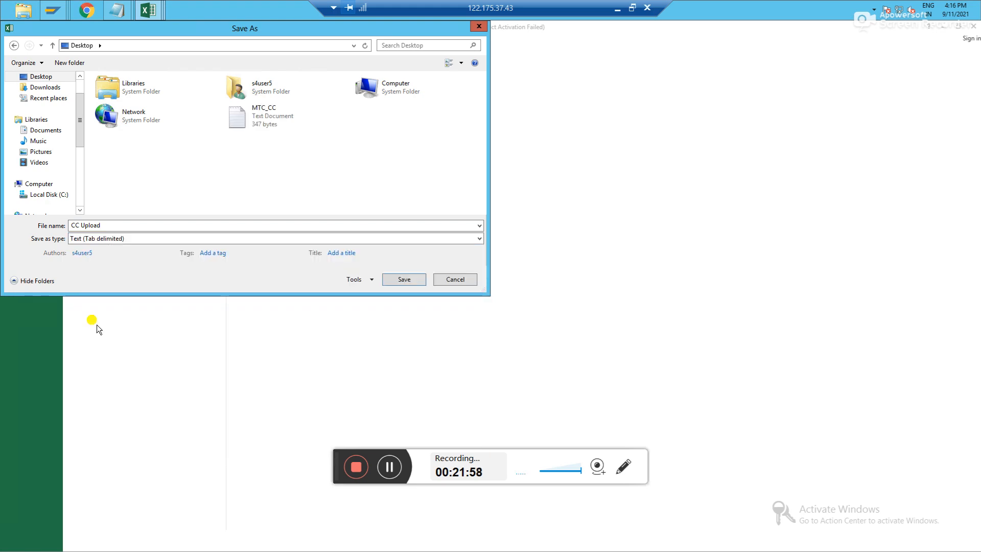
click(397, 280)
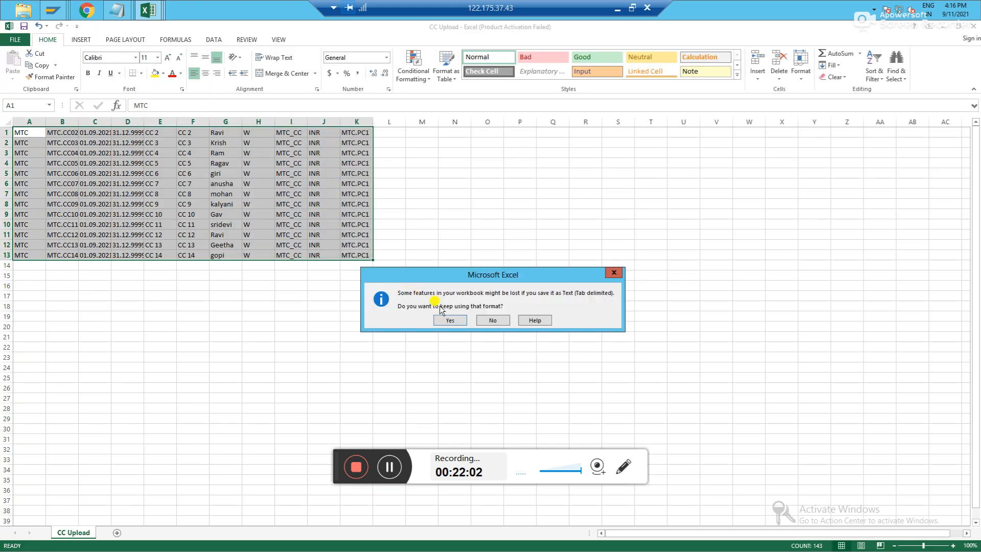
click(447, 322)
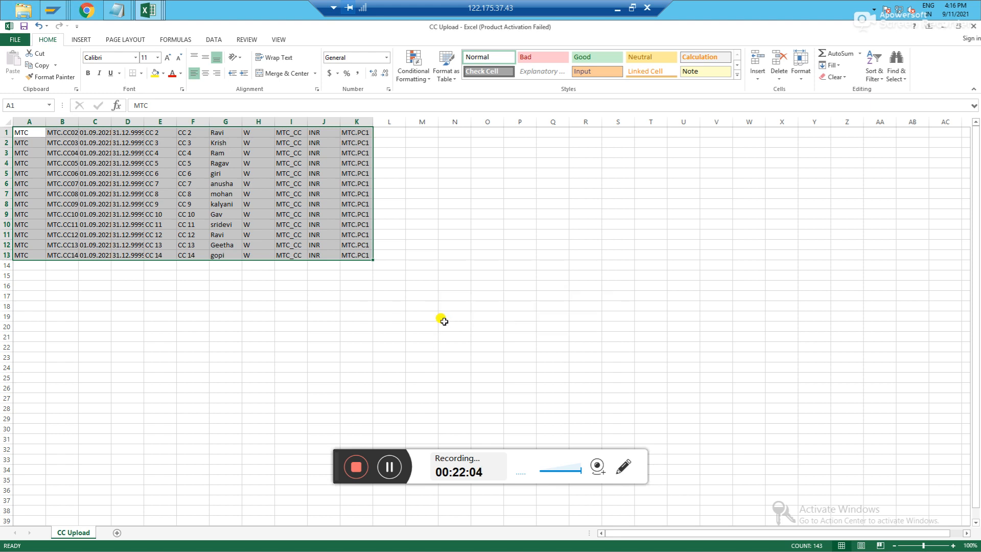
click(456, 305)
Step: Switch to the SAP LSM Workbench, open Specify Files in change mode and start a new entry for legacy data on the PC
key(alt+Tab)
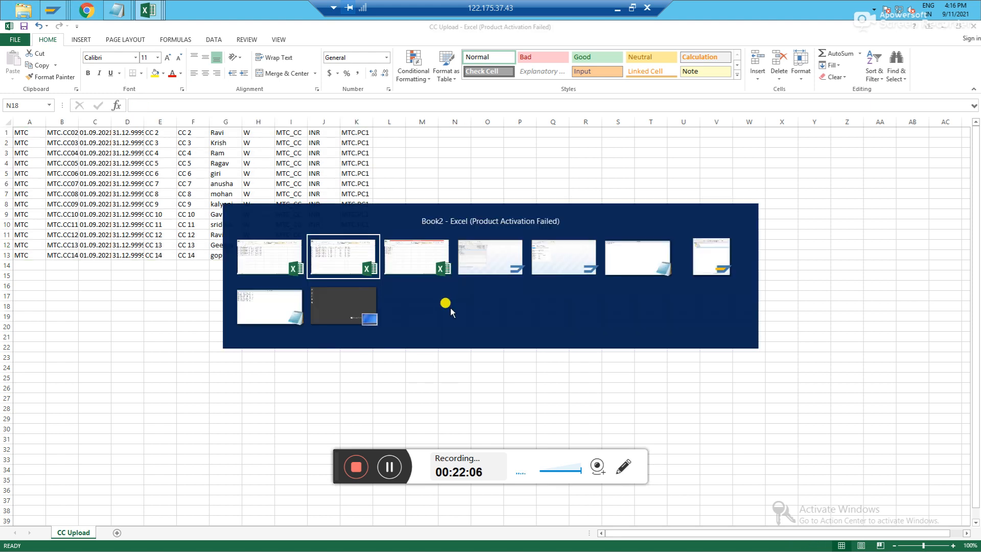
key(alt+Tab)
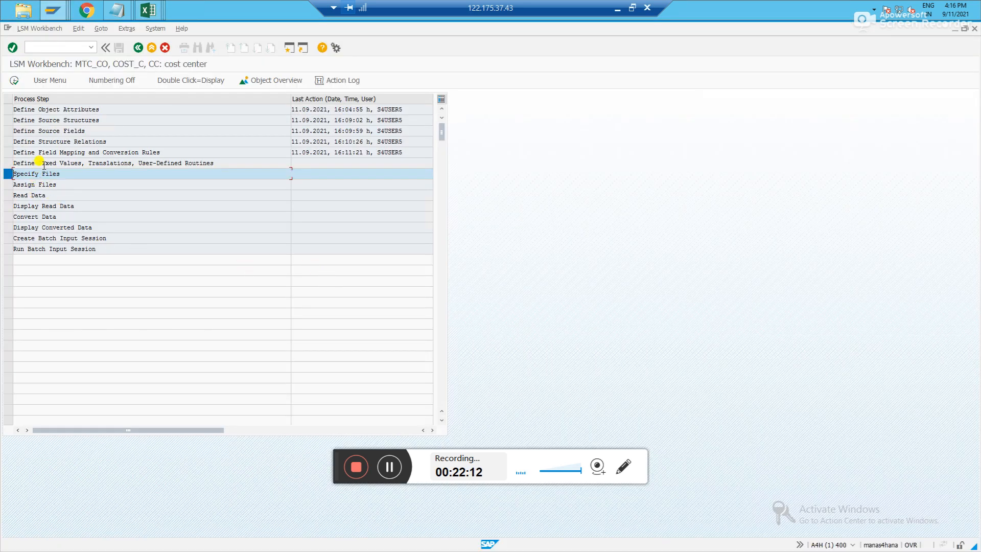
click(14, 80)
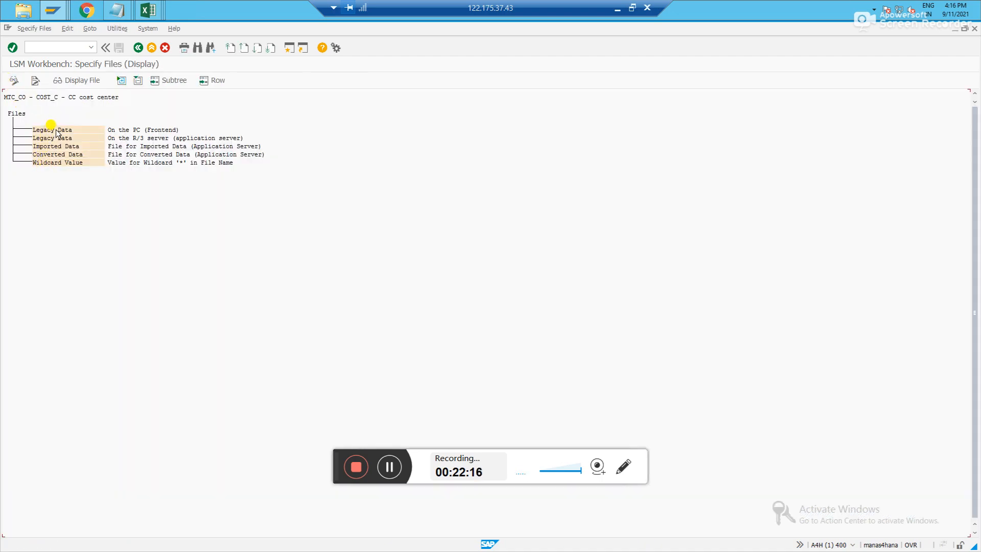
click(16, 80)
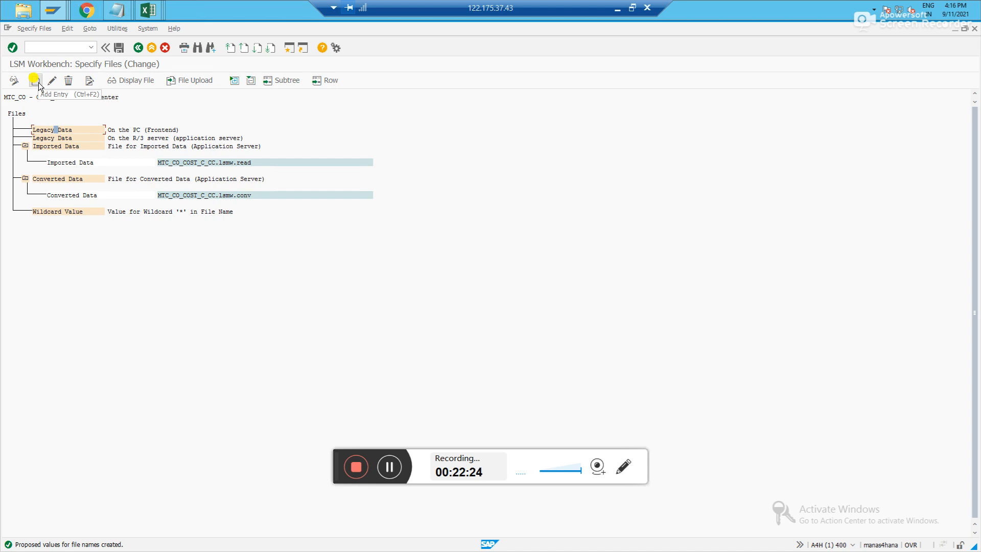
click(34, 28)
click(41, 49)
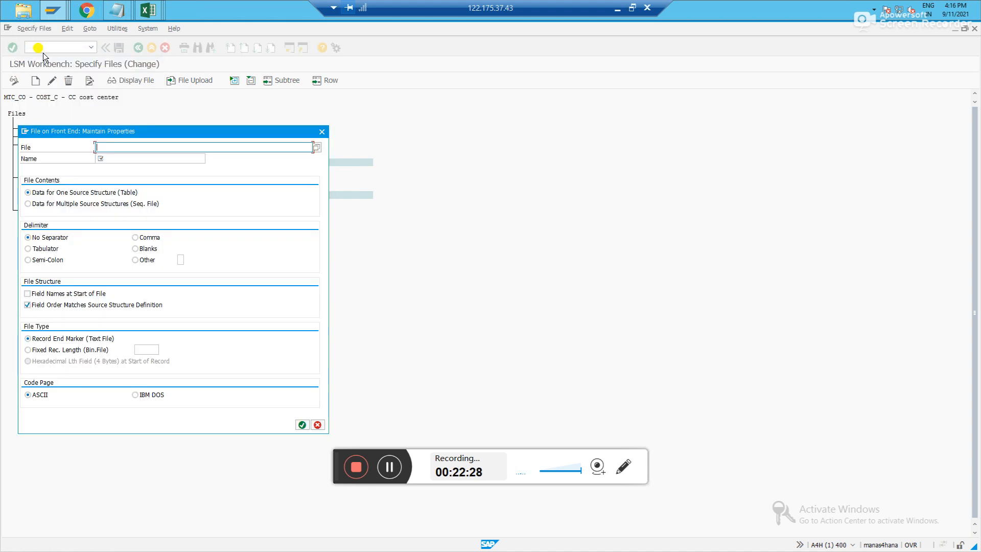
Step: Specify CC Upload.txt from the Desktop as the legacy data file, named CC Upload with the Tabulator delimiter, and save the file specification
click(317, 148)
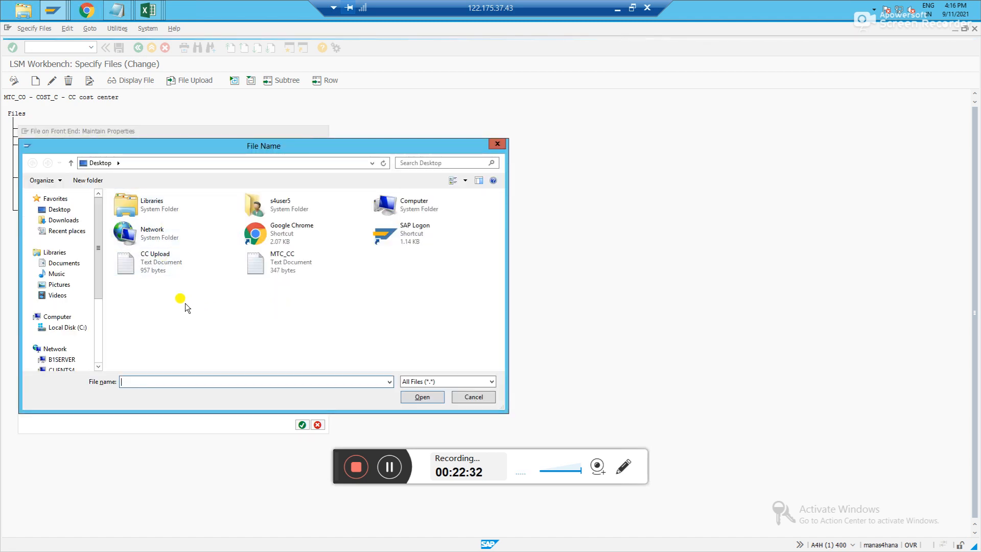
click(145, 263)
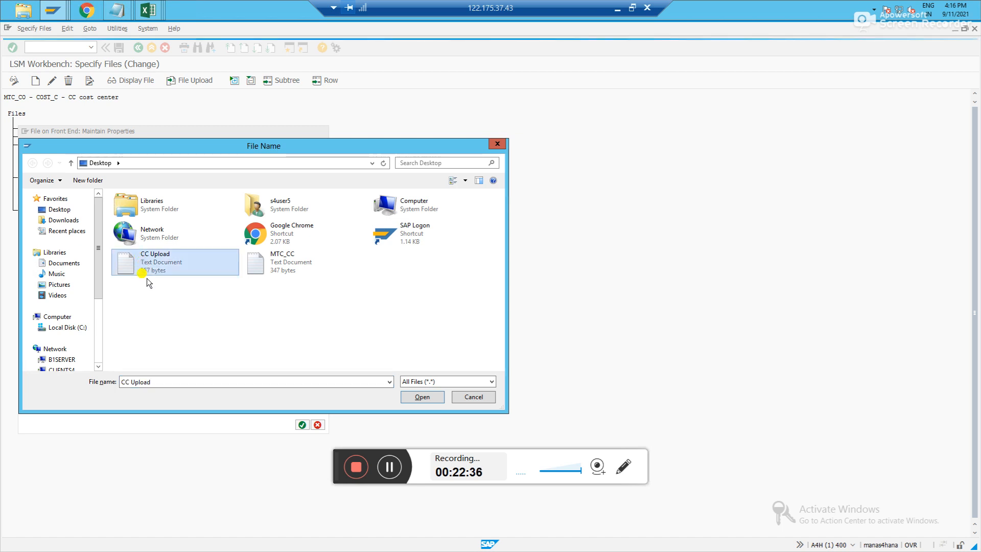
click(417, 397)
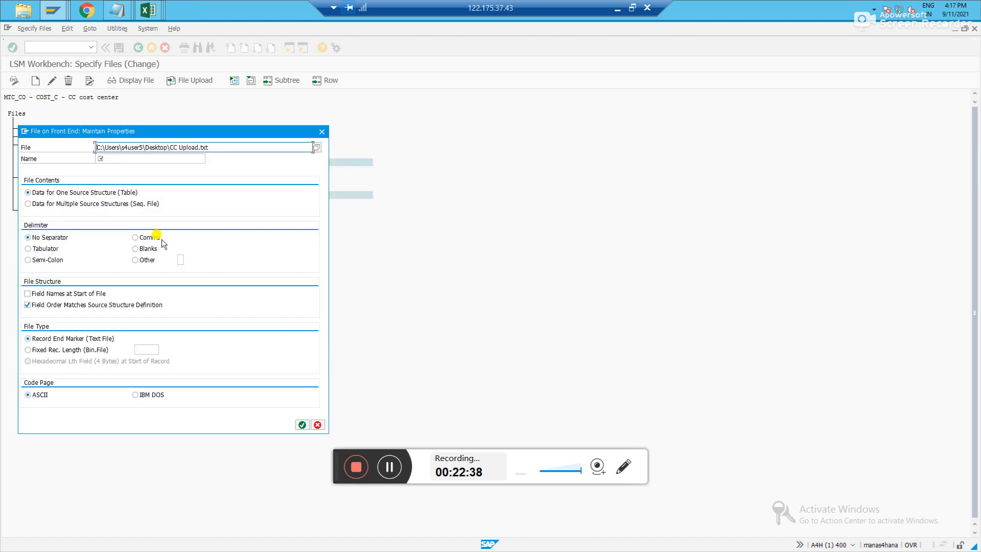
click(127, 160)
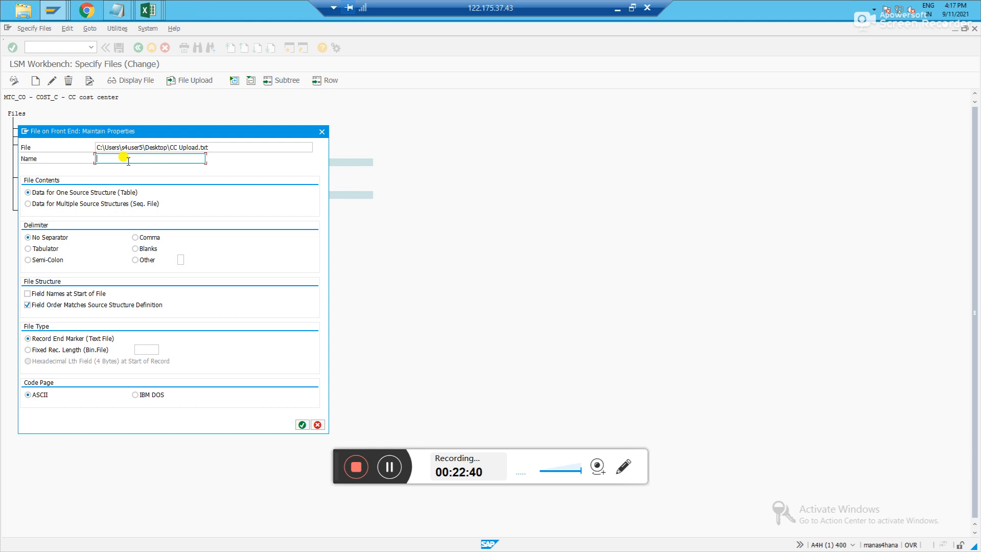
text(CC U)
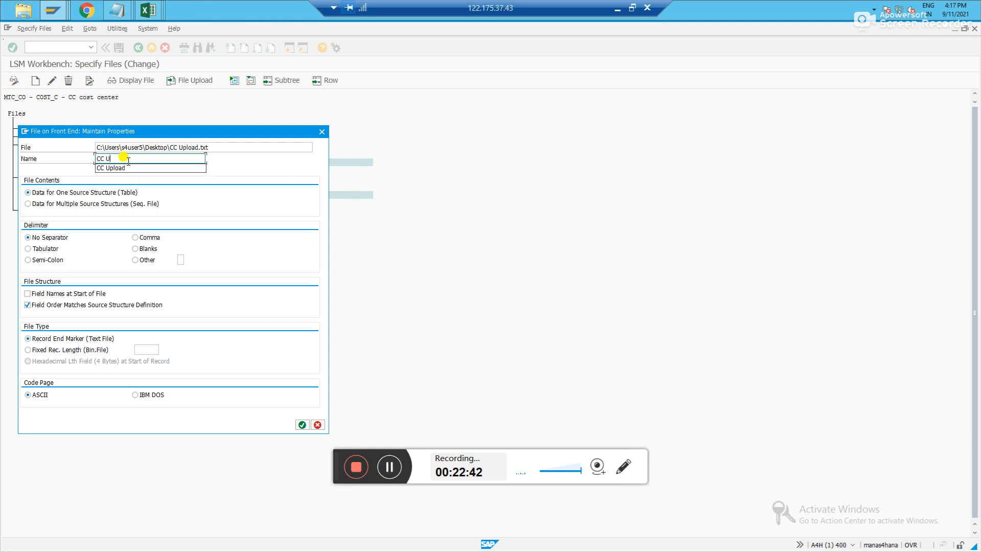
text(pload)
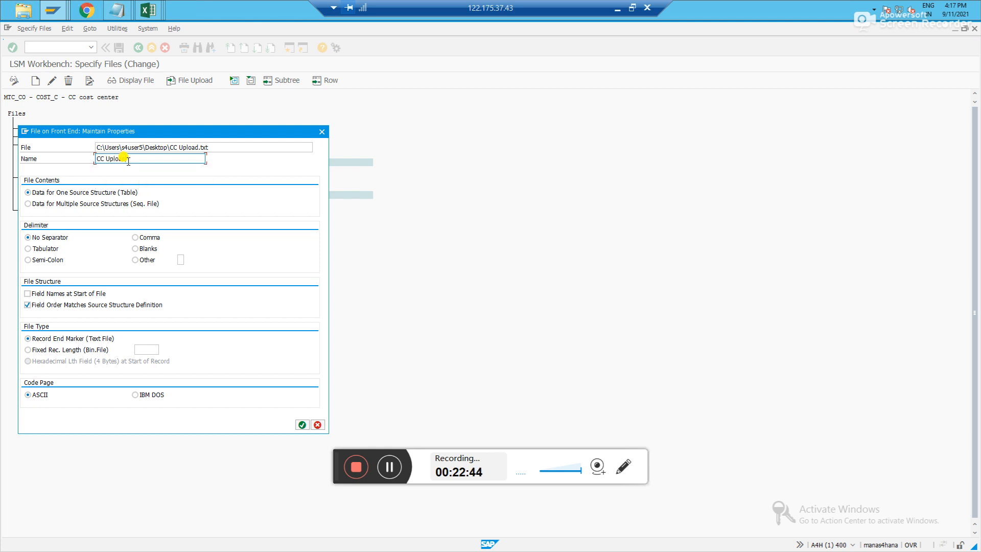
click(38, 250)
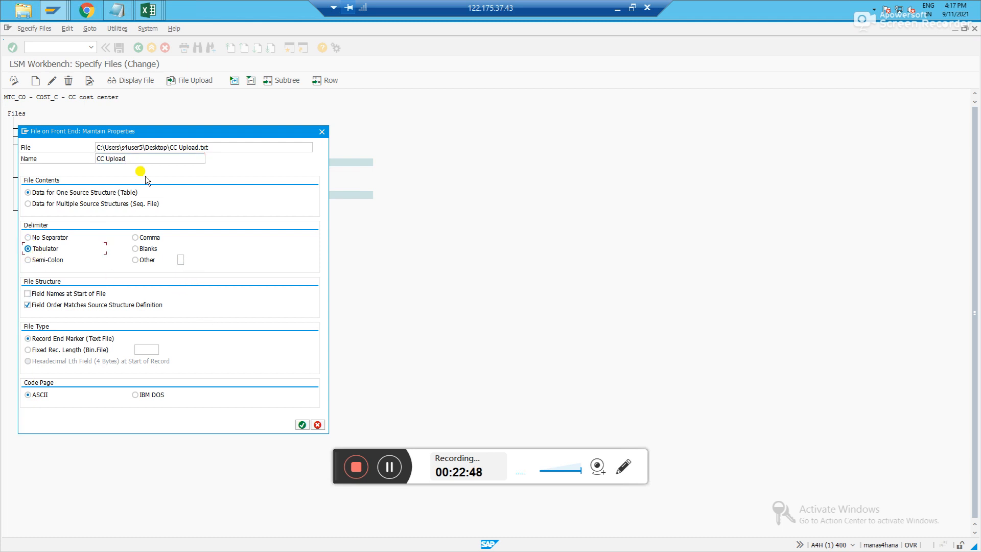
click(301, 424)
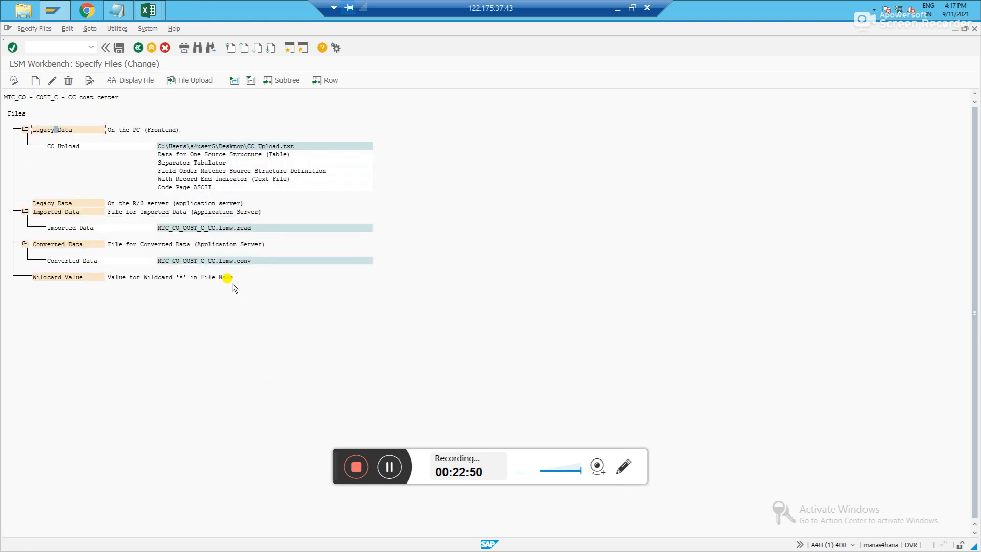
click(121, 48)
click(137, 48)
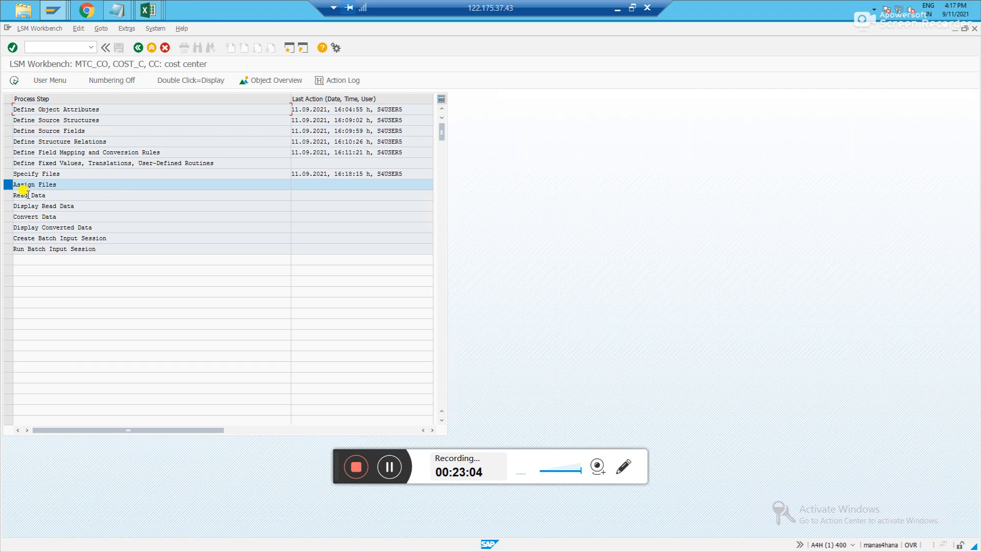
Step: Open Assign Files in change mode and save the assignment of the CC Upload file to source structure CCMTC
click(14, 80)
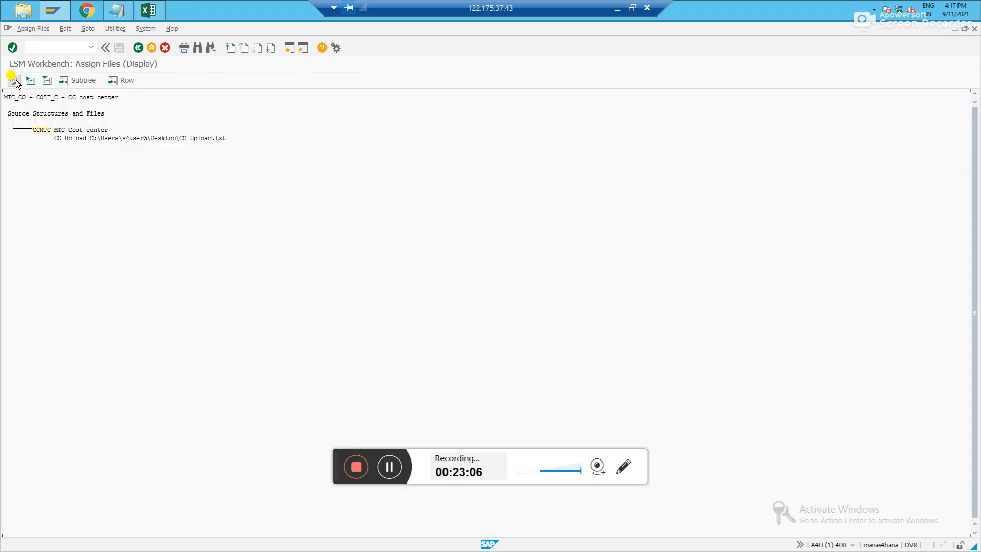
click(43, 143)
click(16, 83)
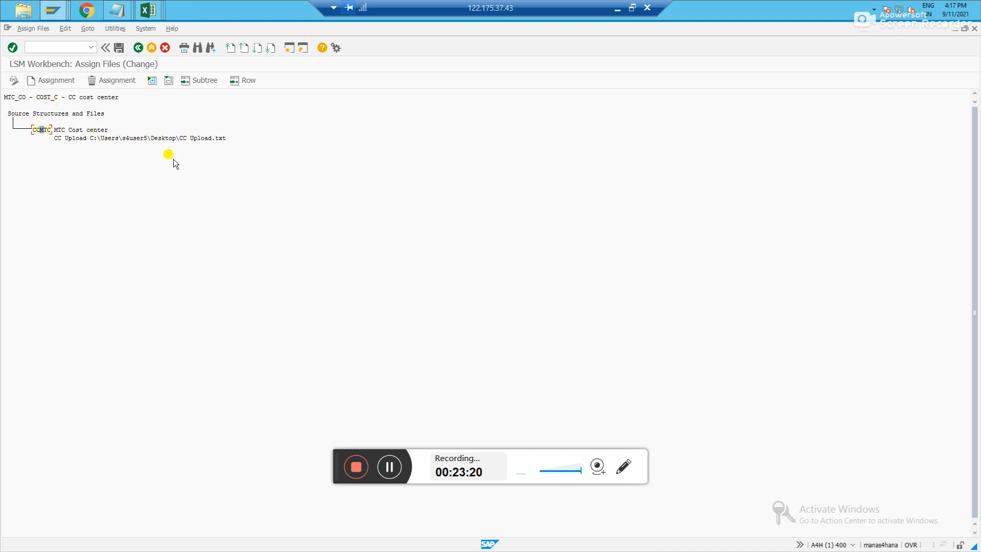
click(118, 49)
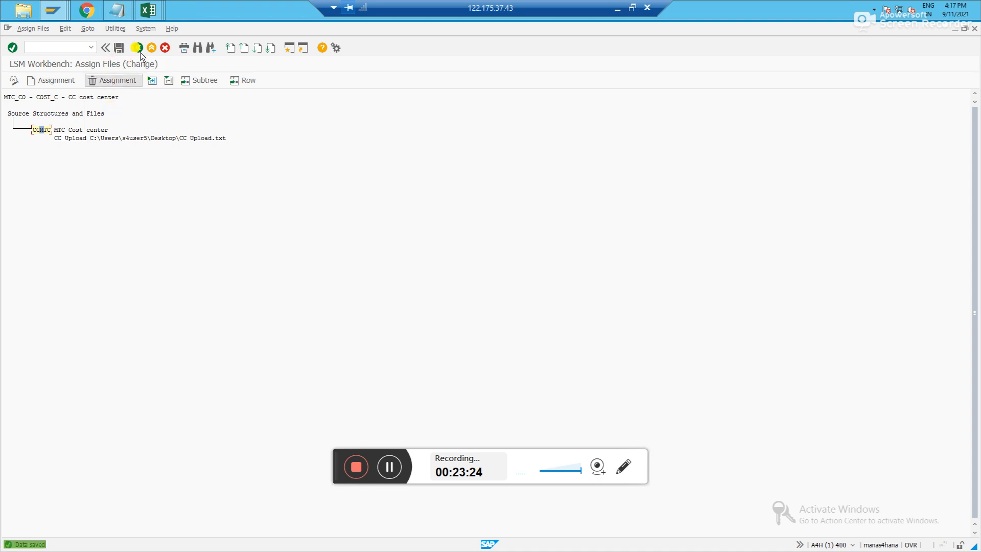
click(140, 47)
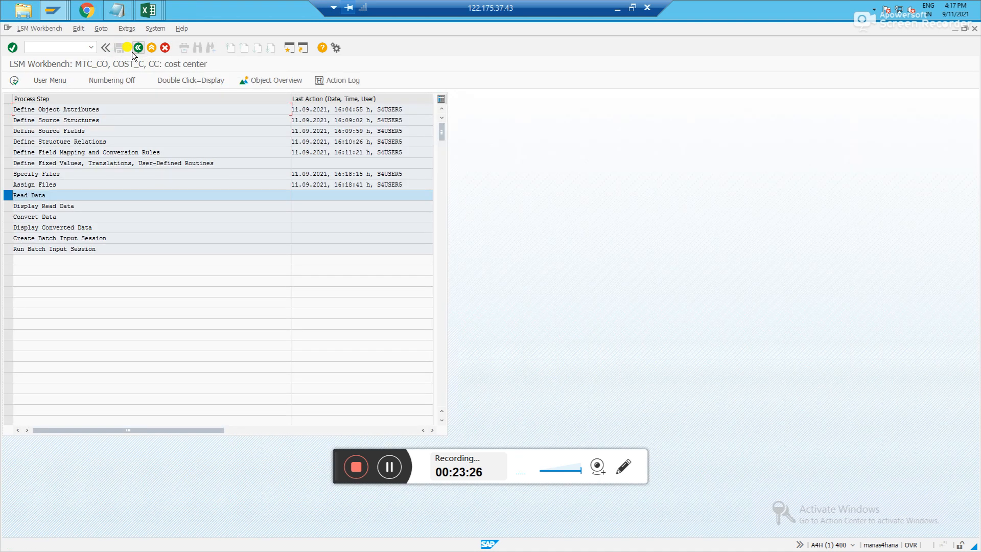
Step: Run Read Data with the Value Fields and Data Value options cleared, allow access to CC Upload.txt, and review the import result
click(14, 80)
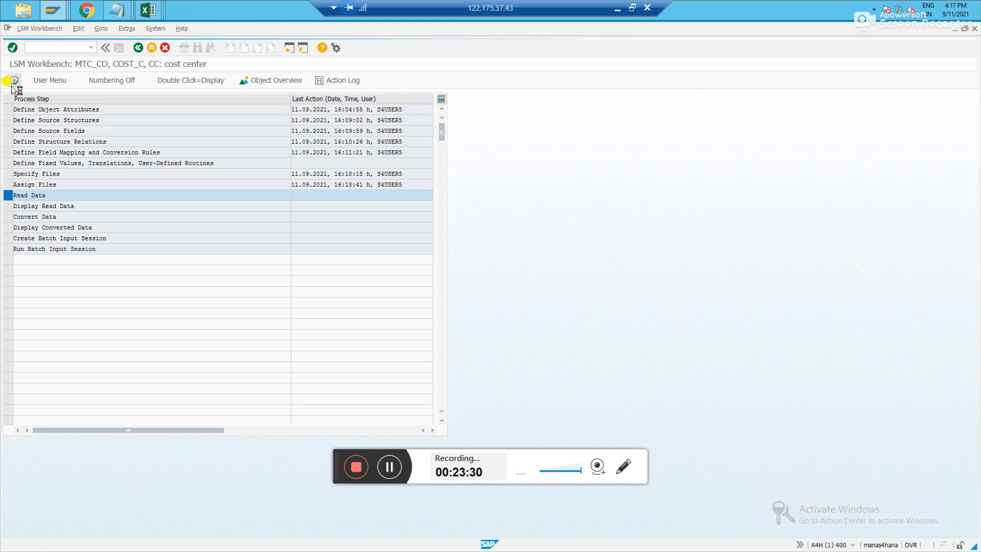
click(40, 132)
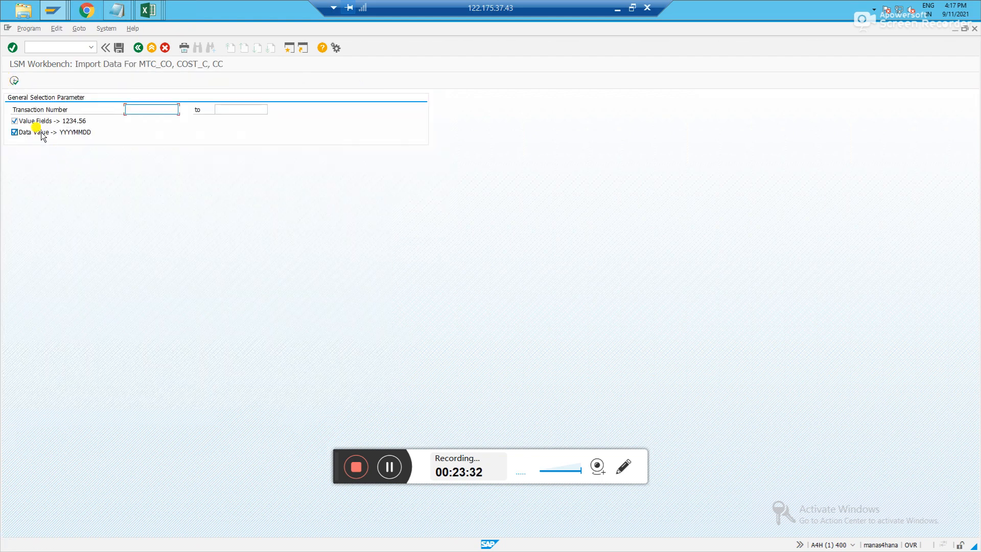
click(37, 121)
click(38, 122)
click(37, 131)
click(14, 81)
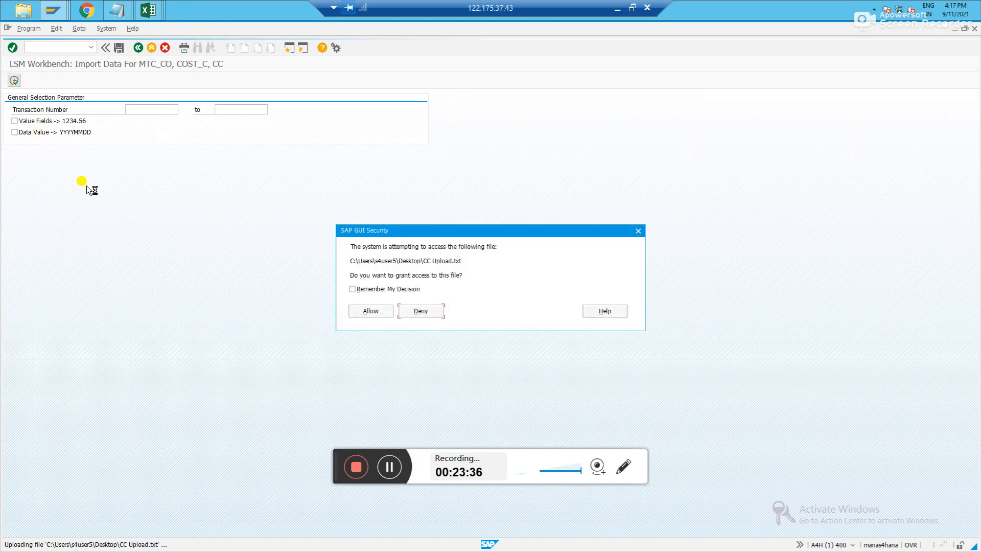
click(369, 312)
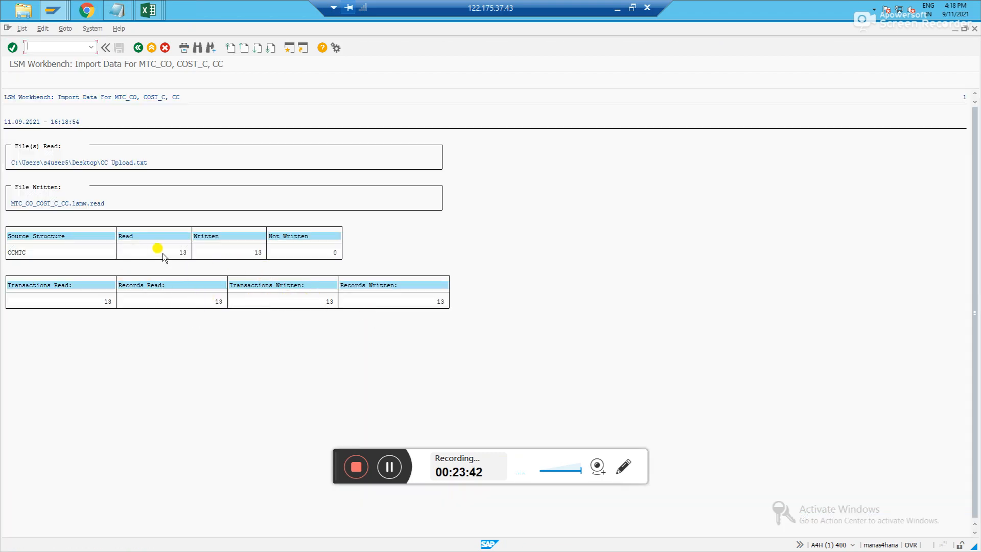
click(292, 252)
click(145, 253)
click(229, 252)
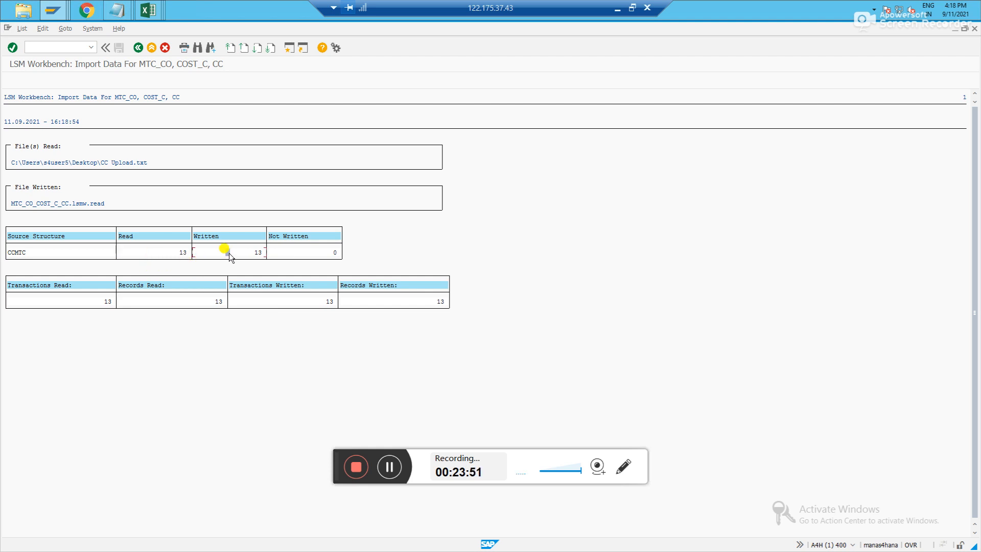
click(313, 252)
click(137, 48)
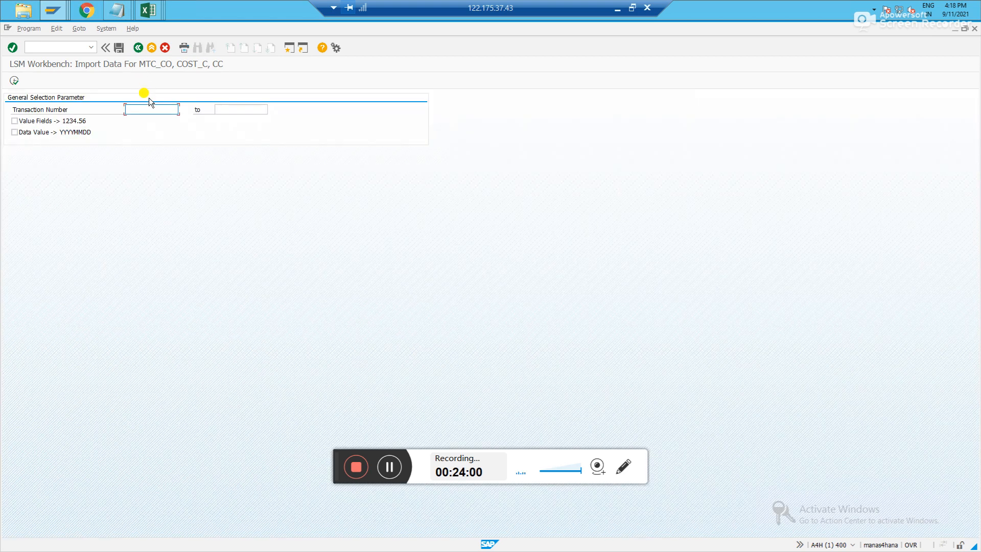
click(137, 48)
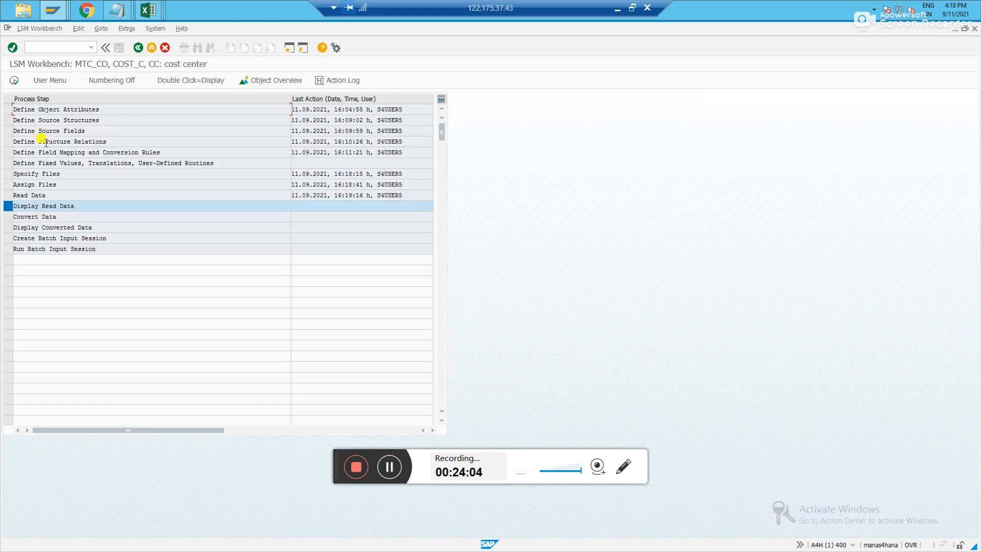
Step: Run Display Read Data from line 1 to 10000, review the imported cost center records and return to the process steps
click(14, 80)
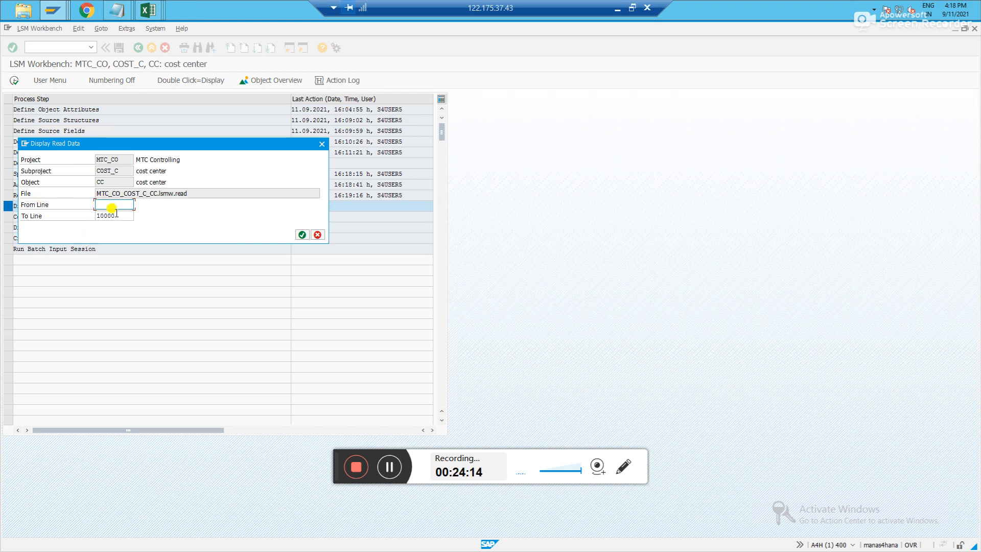
text(1)
click(300, 236)
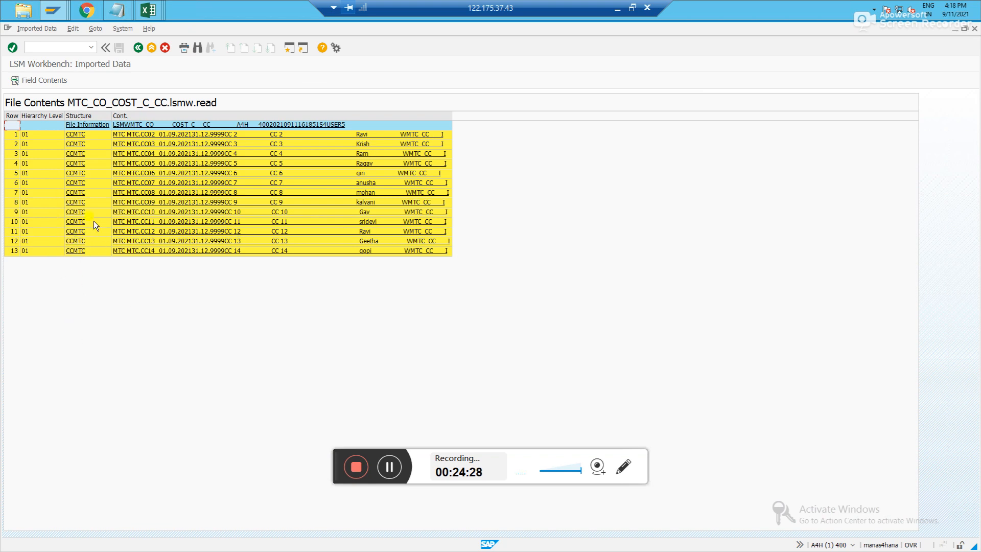
click(137, 47)
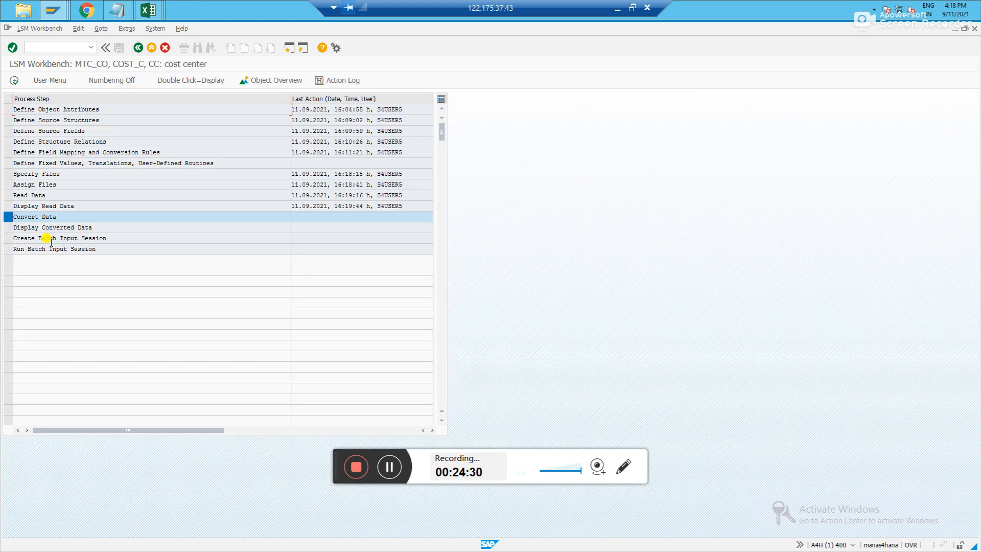
Step: Run Convert Data without a transaction number restriction, review the conversion result and return to the process steps
click(14, 80)
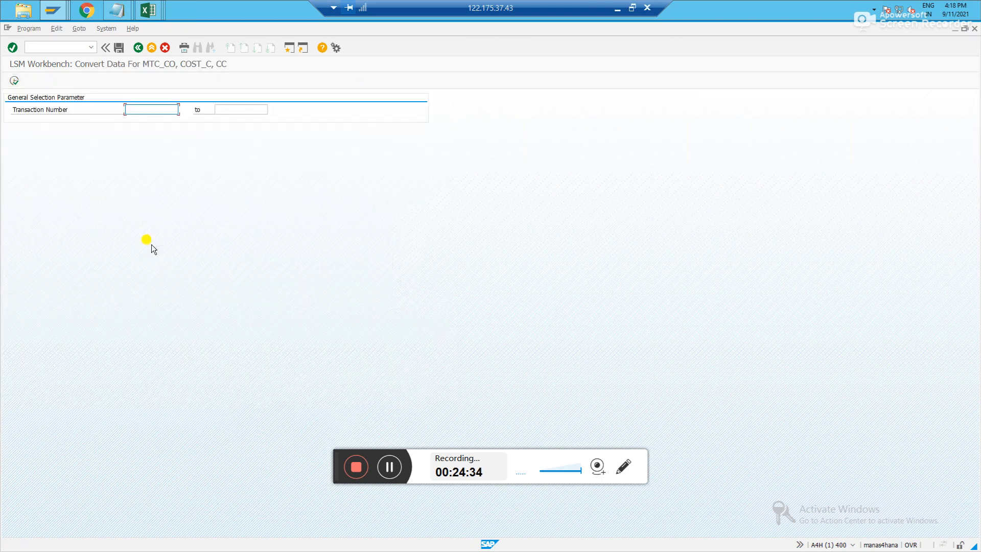
click(14, 80)
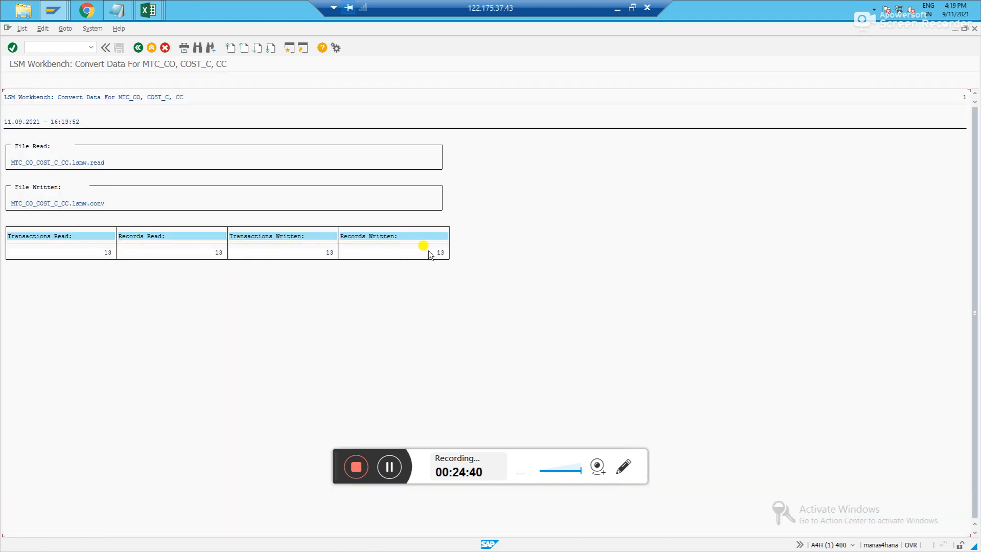
click(138, 48)
click(136, 48)
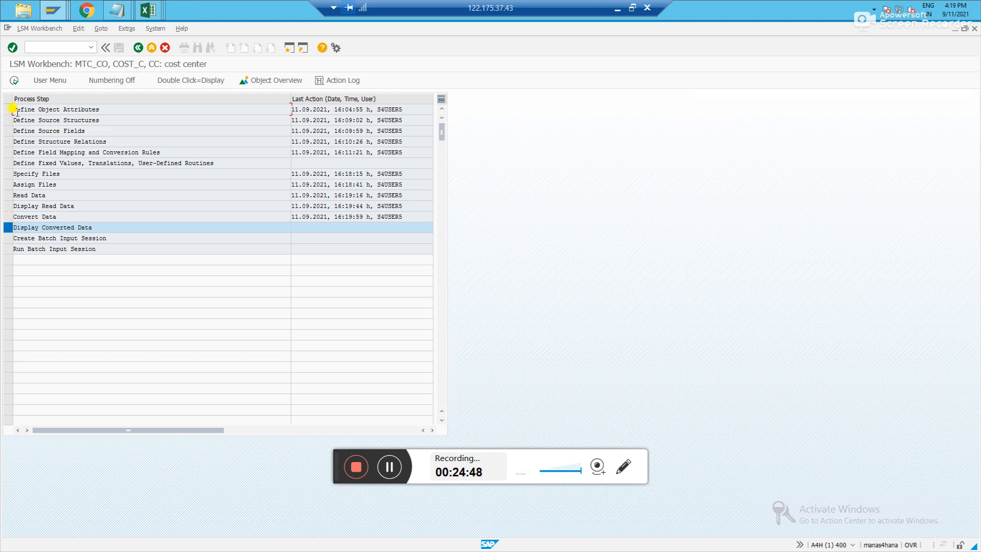
Step: Run Display Converted Data from line 1 to 10000, review the converted records and return to the process steps
click(14, 80)
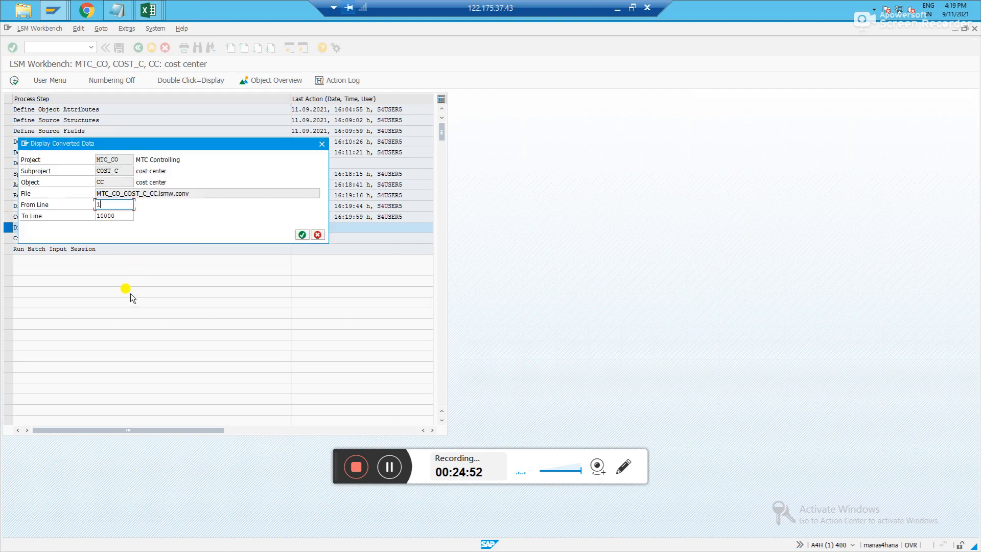
key(Return)
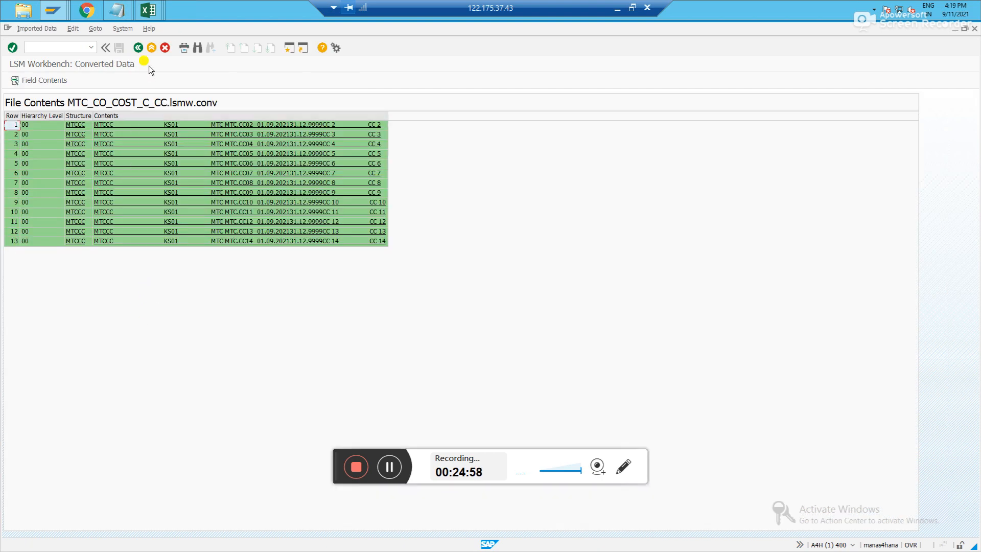
click(138, 47)
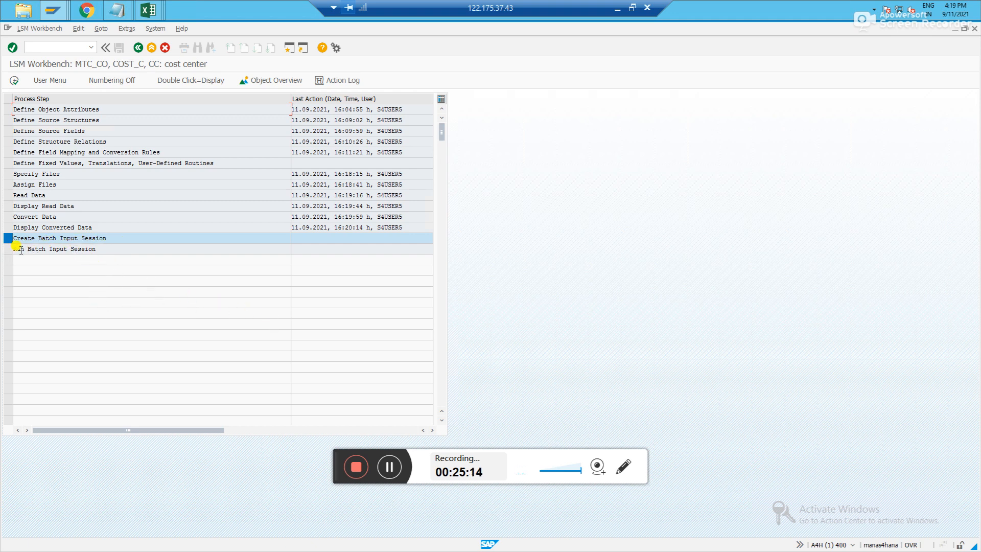
Step: Create batch input folder CC from MTC_CO_COST_C_CC.lsmw.conv without keeping the folder, and acknowledge the confirmation
click(14, 81)
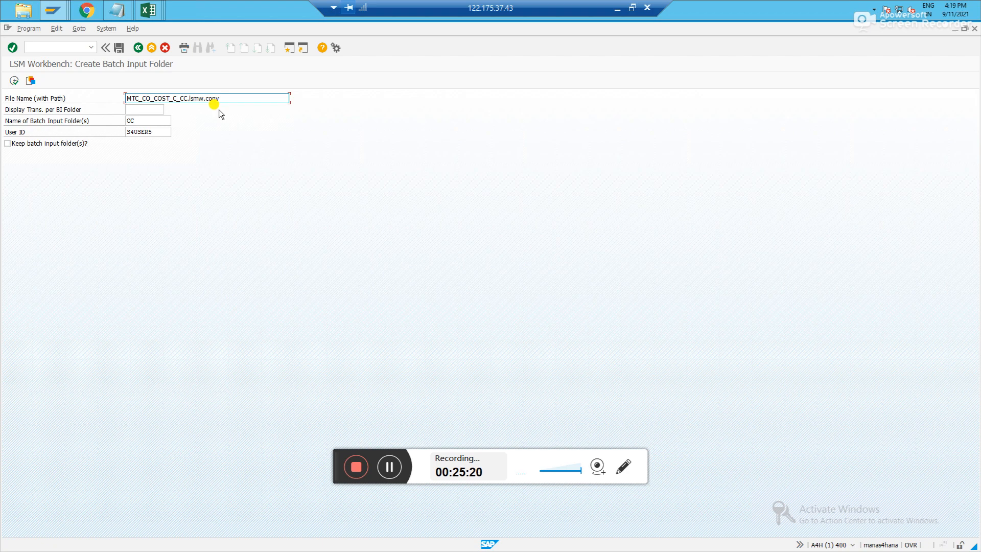
click(15, 80)
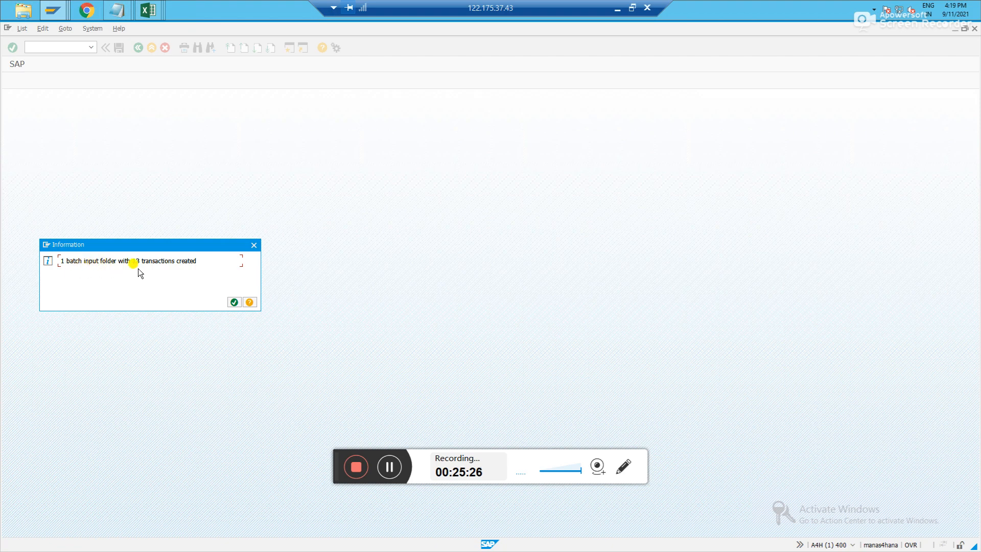
click(235, 302)
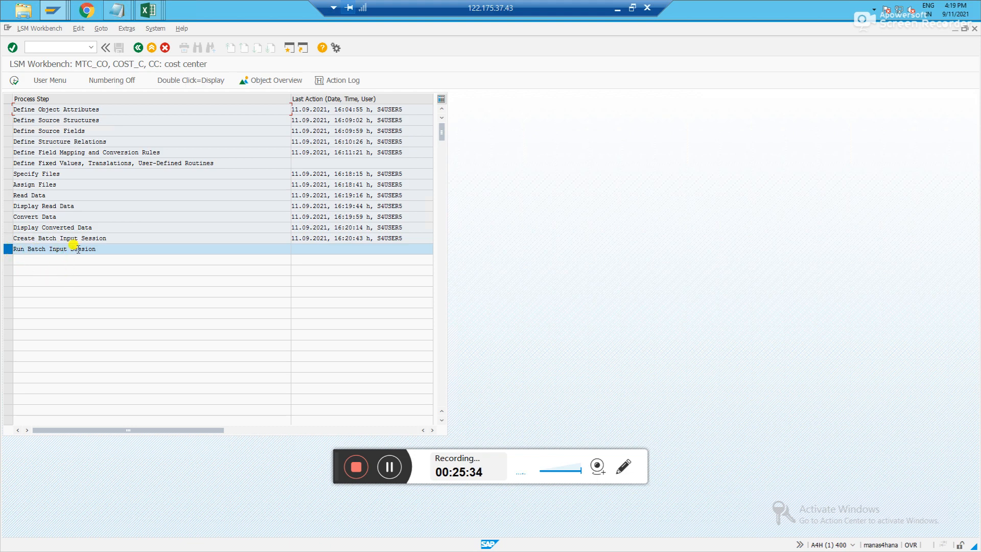
Step: Open Run Batch Input Session, process session CC in Background mode and leave the session overview
click(13, 81)
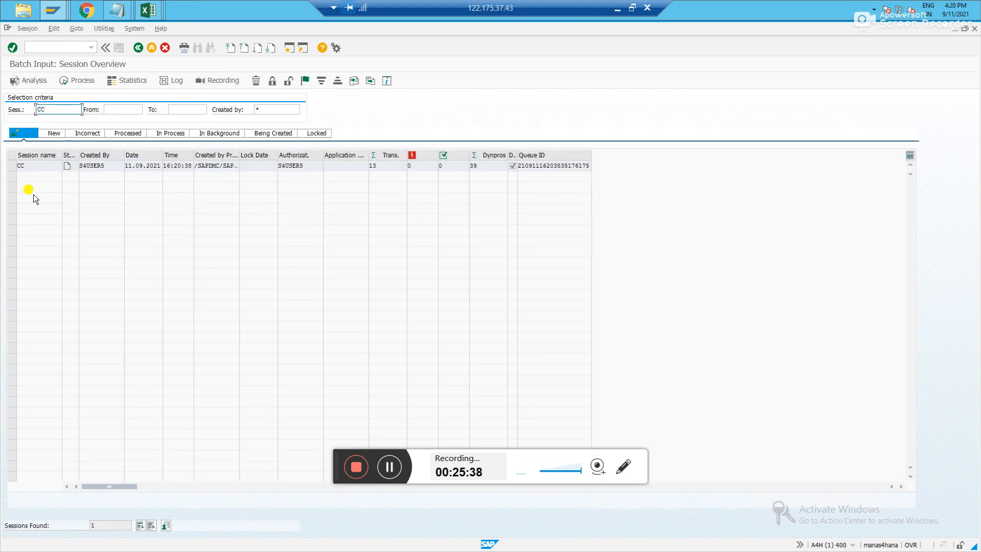
click(12, 165)
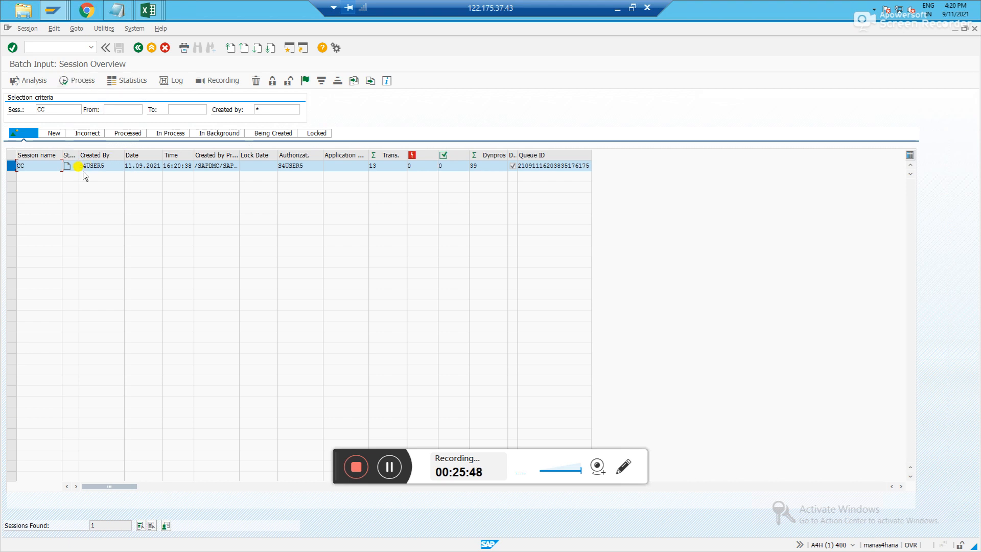
click(80, 80)
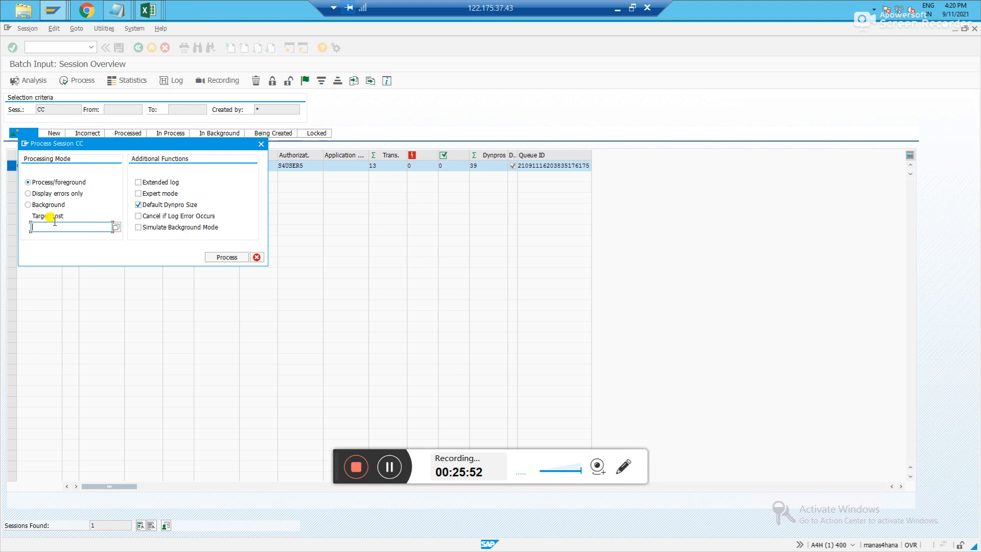
click(51, 204)
click(225, 257)
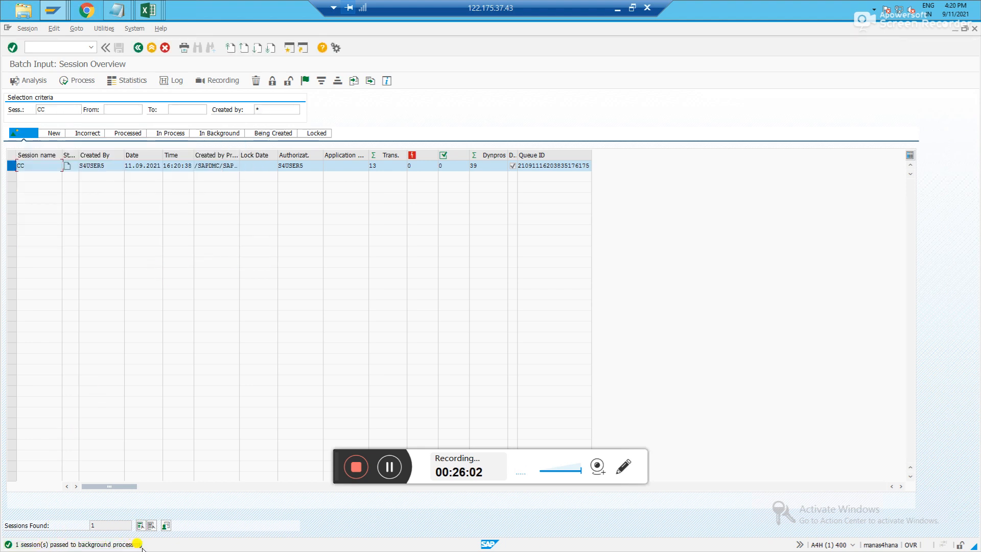
click(136, 49)
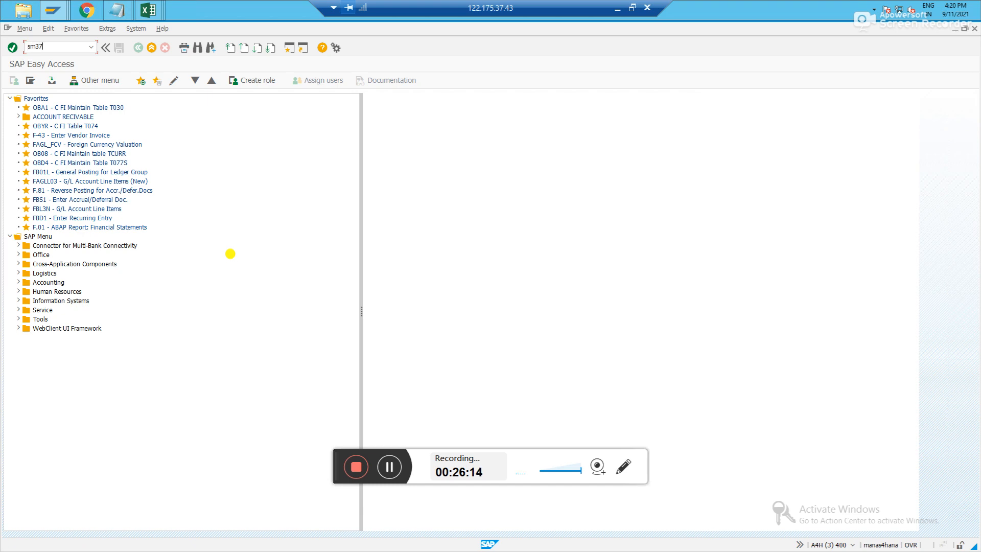
Step: In the other SAP session, run transaction SM37 with the default selection to check the CC job's status
text(sm37)
key(Return)
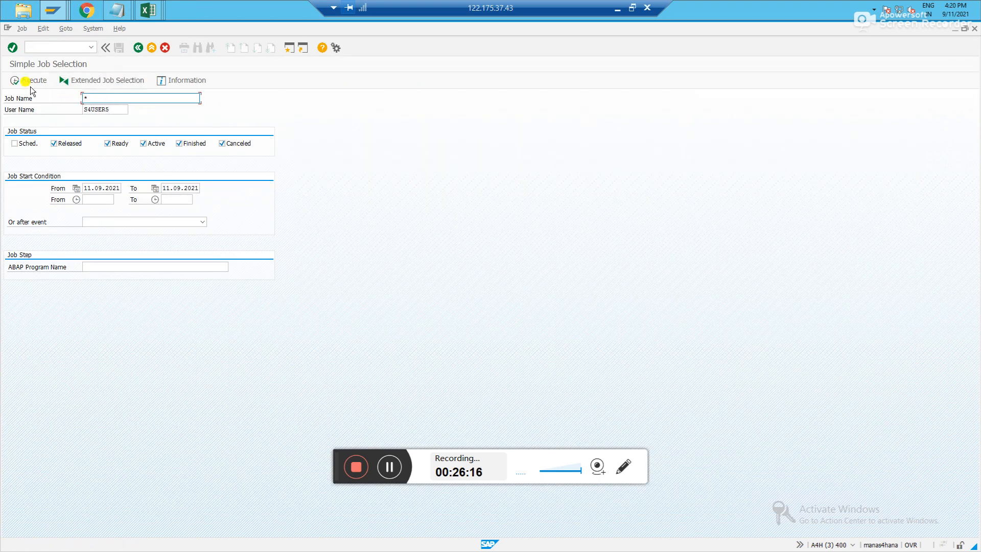
click(20, 80)
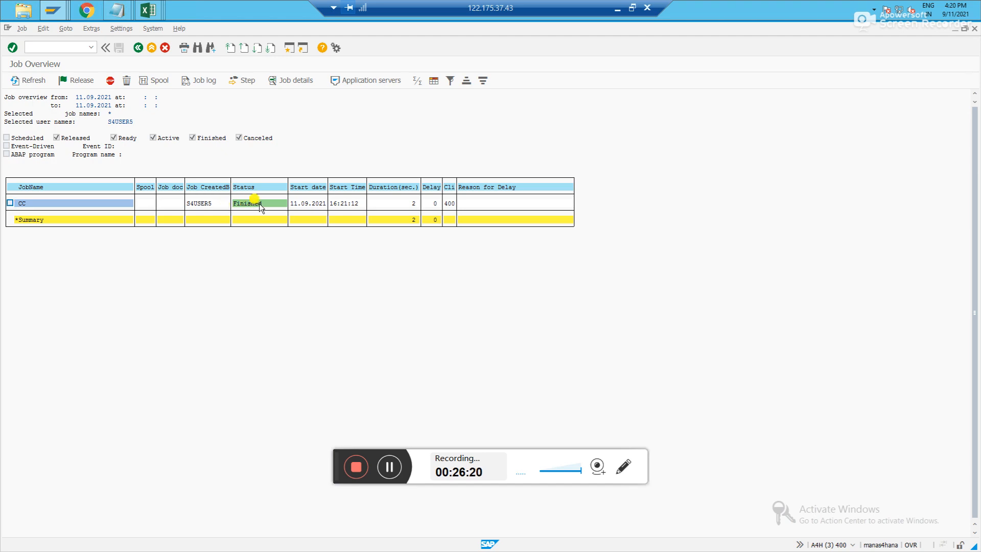
Step: Switch back to the LSM Workbench, reopen Run Batch Input Session to check for session CC, and return to the process steps
key(alt+Tab)
click(11, 250)
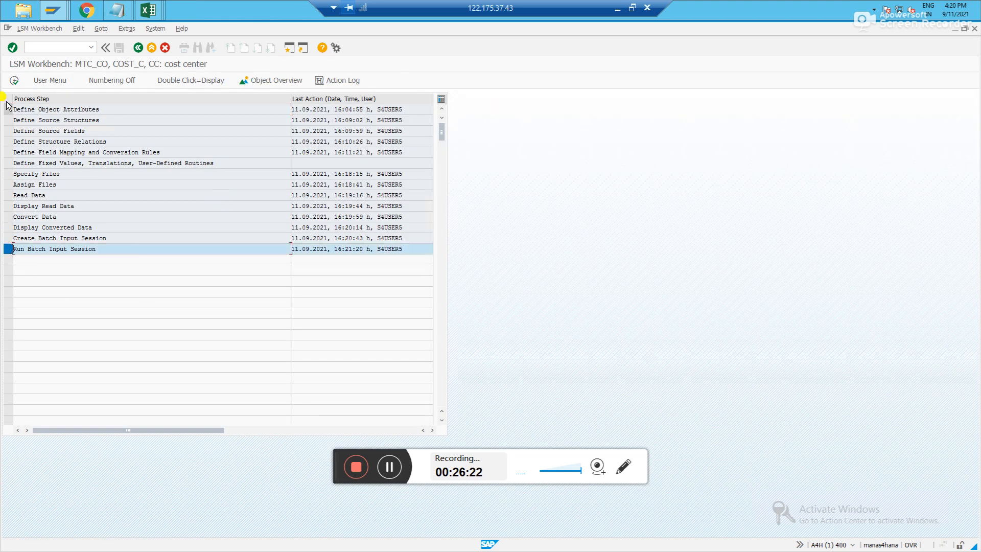
click(14, 80)
click(58, 178)
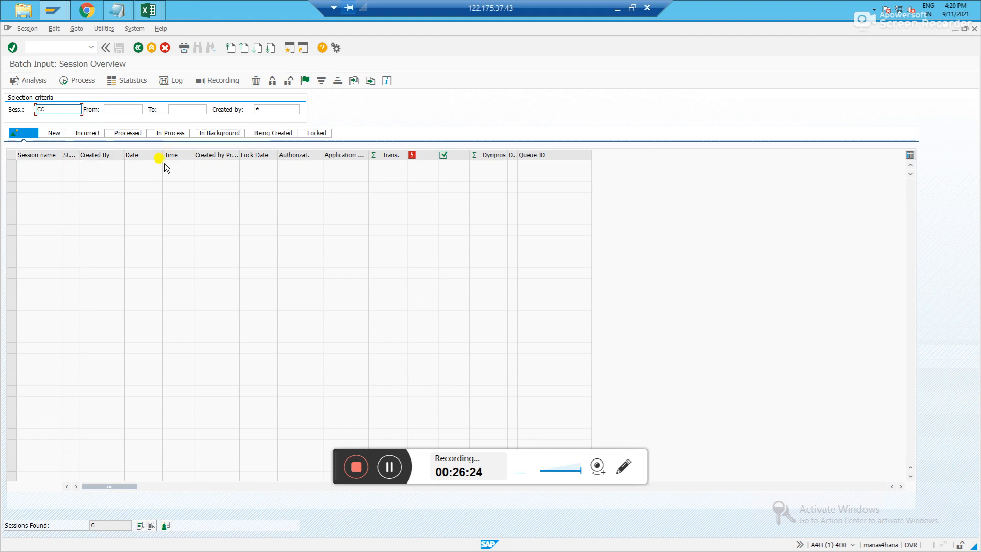
click(138, 47)
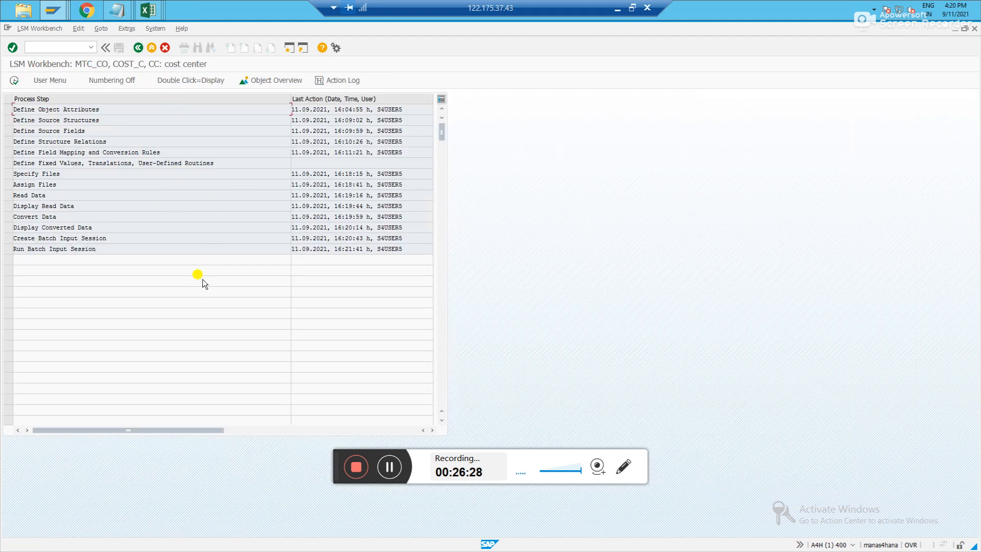
Step: Switch through the open windows to another SAP session and go back to the SAP Easy Access screen
key(alt+Tab)
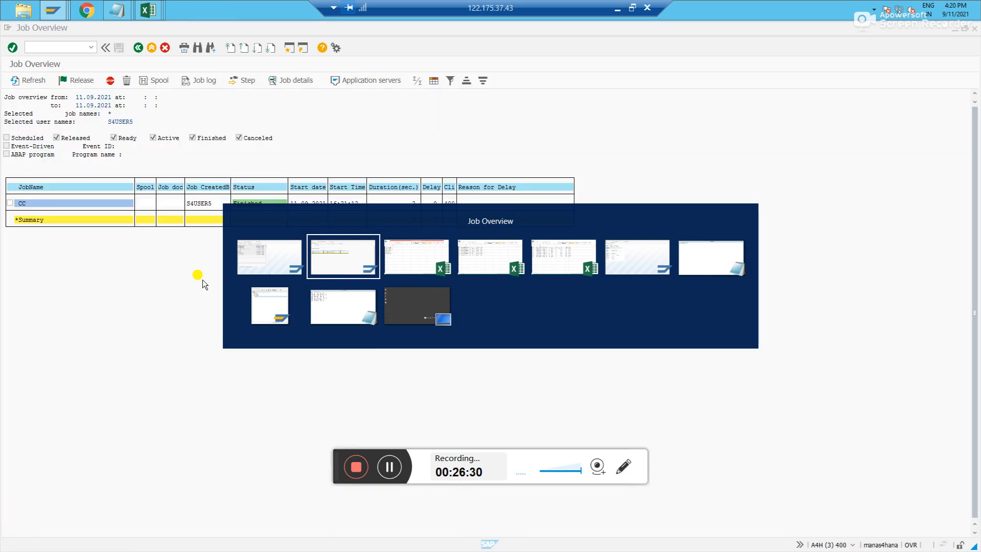
key(alt+Tab)
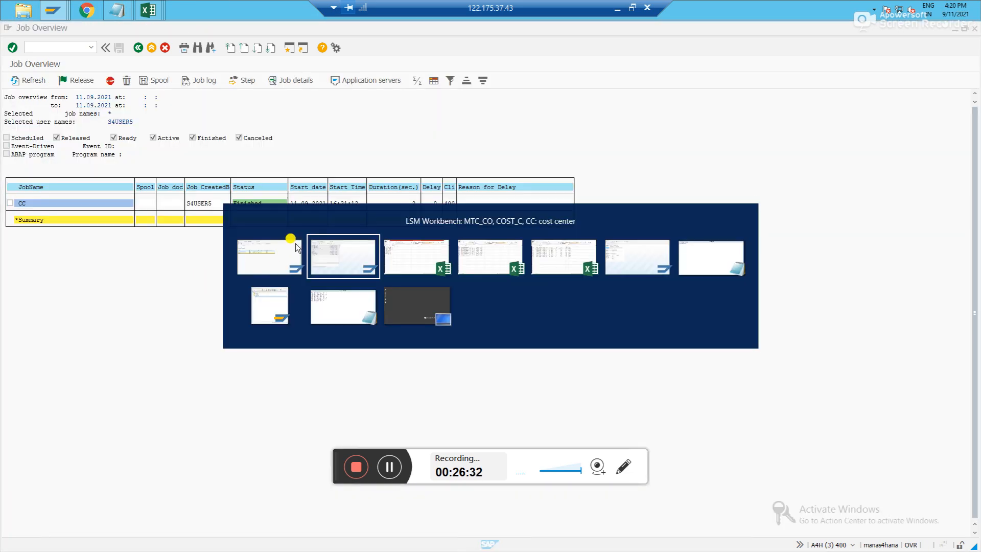
key(alt+Tab)
key(alt+Tab)
key(alt+Tab)
key(alt+Tab)
key(alt+Tab)
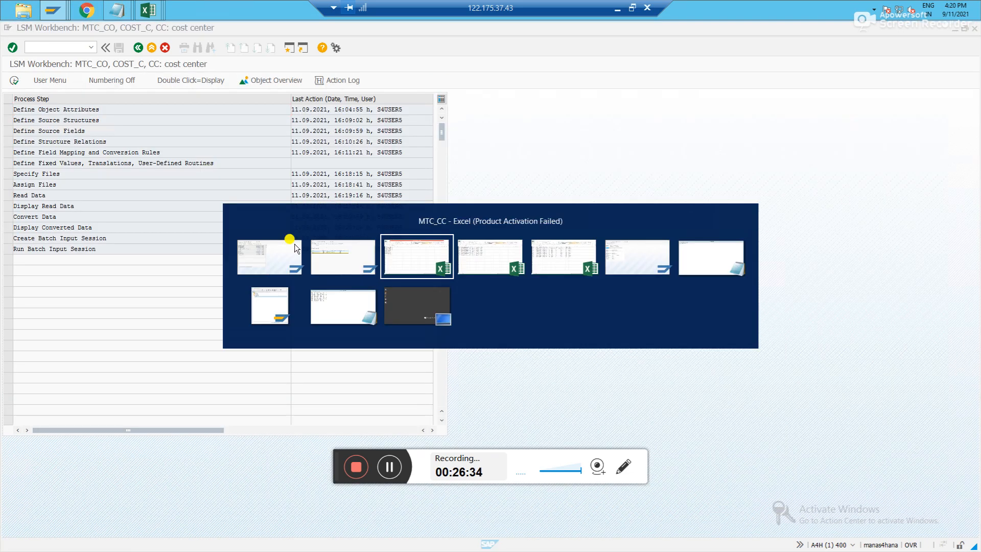
click(138, 47)
click(138, 48)
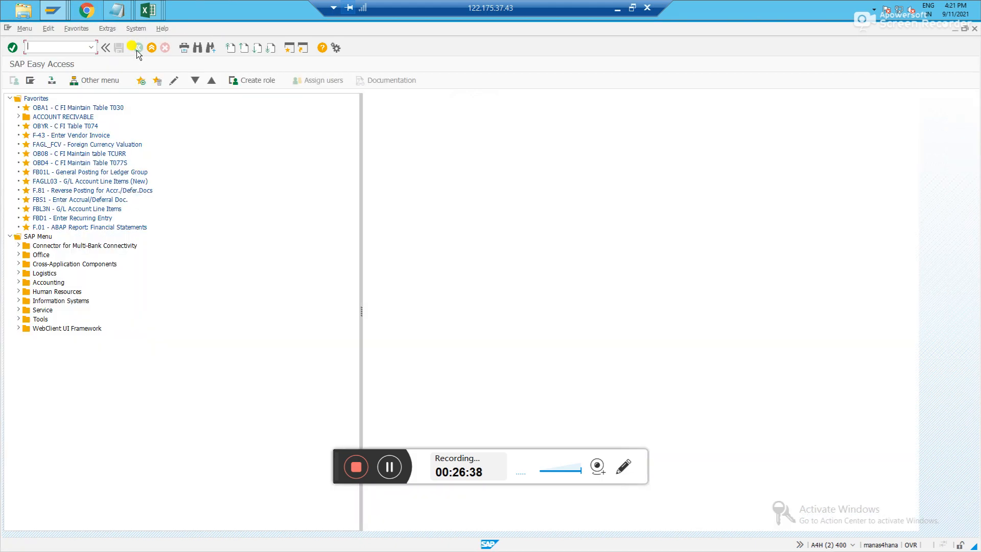
Step: Run transaction SE16N and display the entries of table CSKS for CO Area MTC
text(se16n)
key(Return)
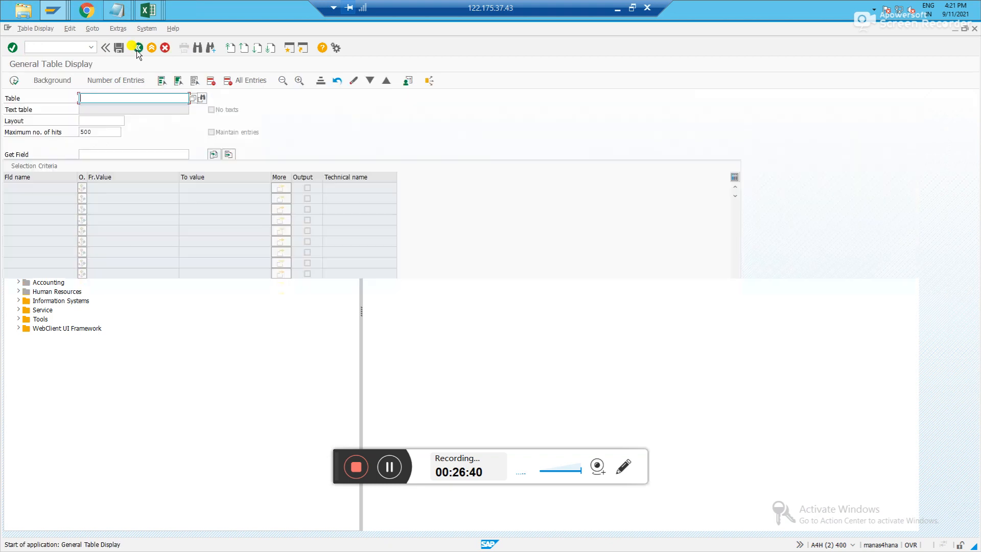
text(csks)
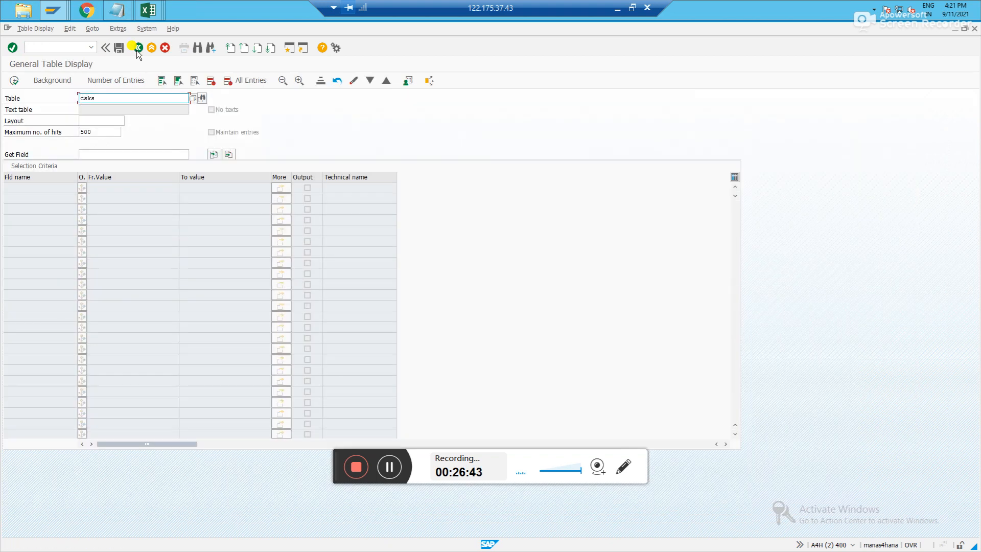
key(Return)
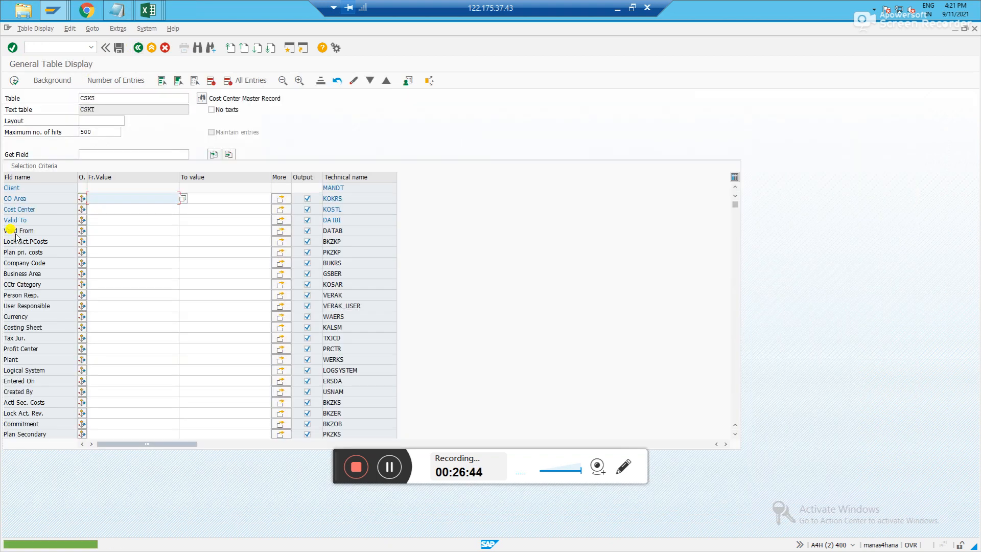
text(mt)
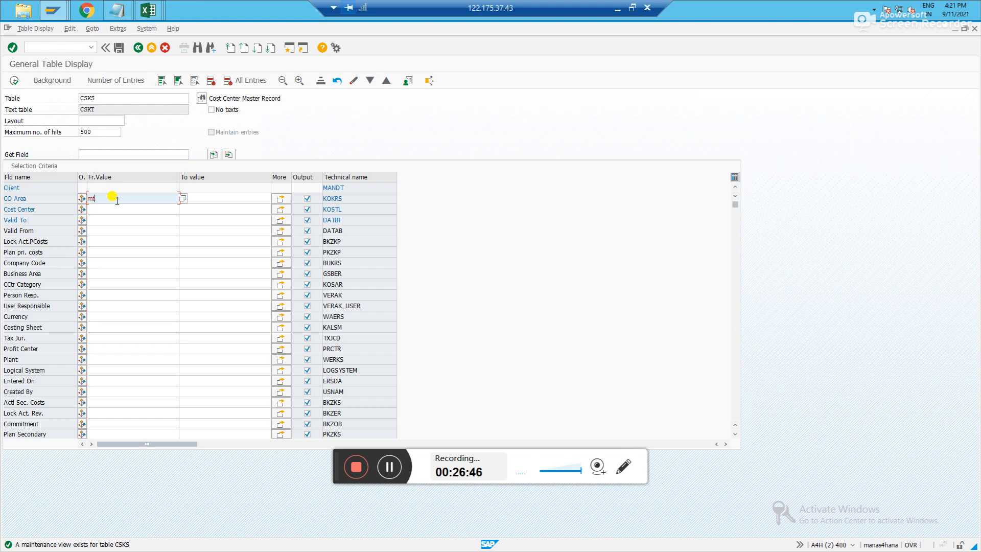
text(c)
key(Return)
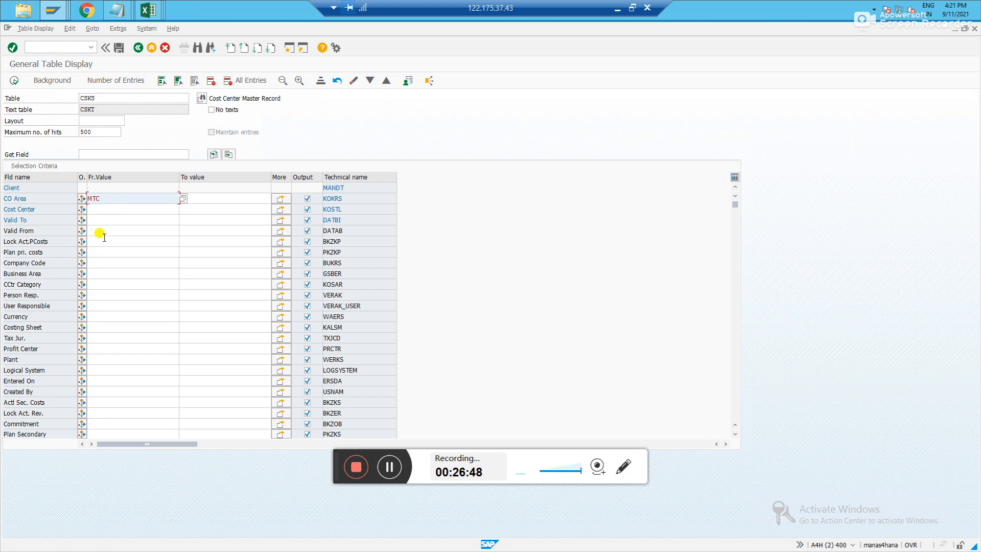
click(97, 210)
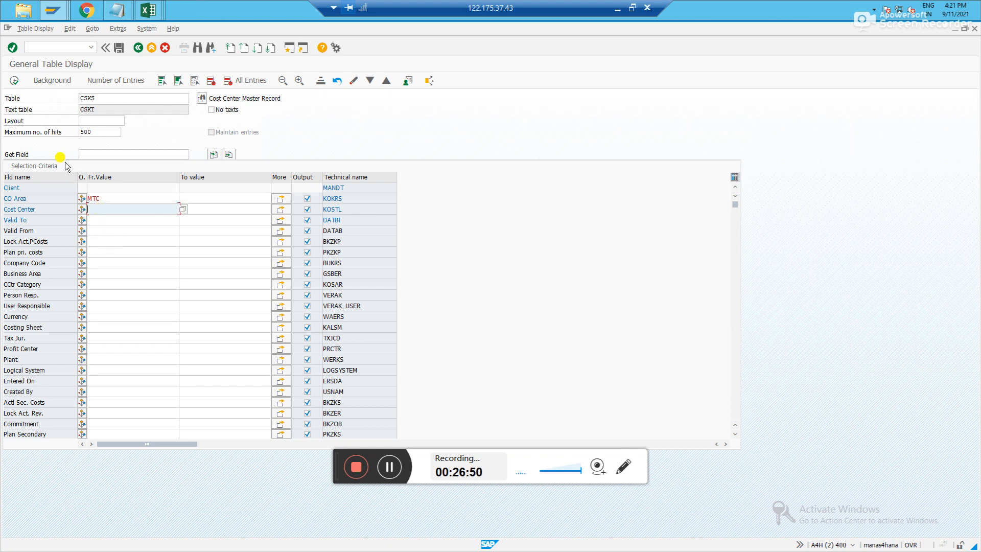
click(14, 80)
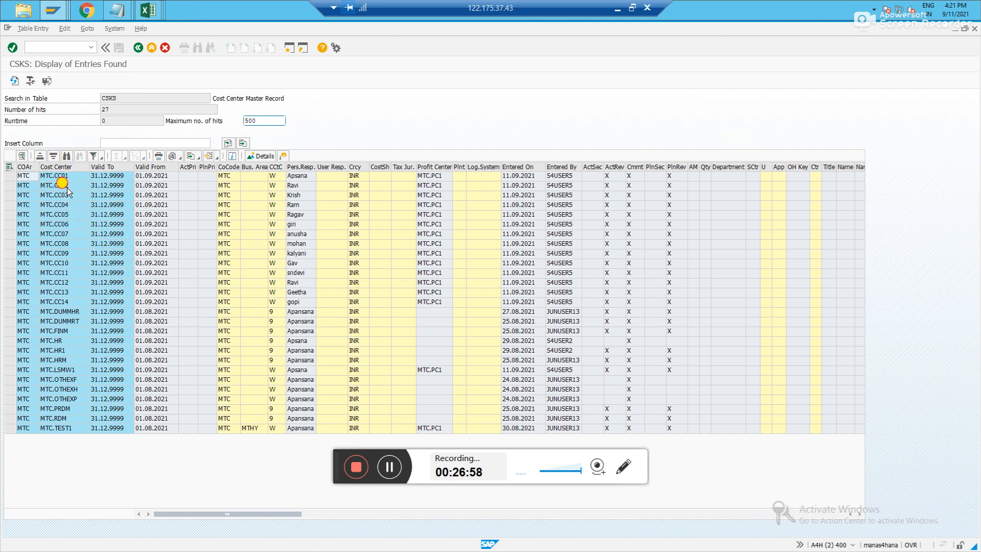
Step: Select the result rows for cost centers MTC.CC02 to MTC.CC14, from Cost Center across to PlnRev, to review them
drag(67, 189, 830, 278)
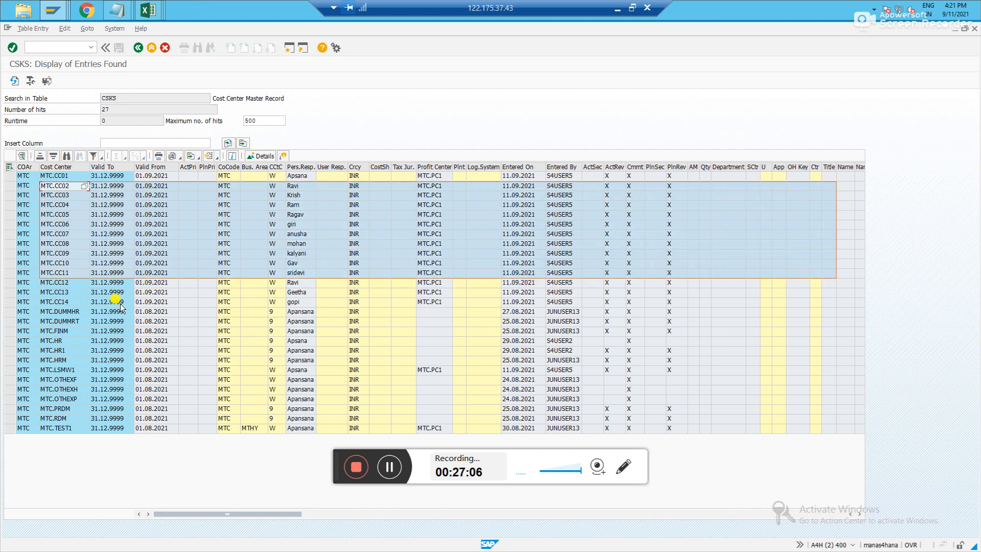
click(62, 282)
drag(48, 188, 685, 304)
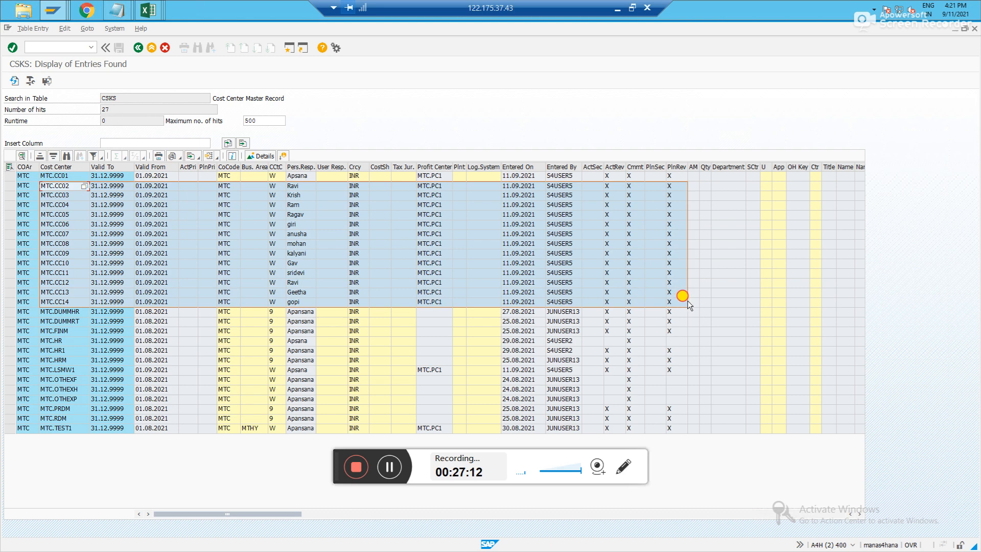